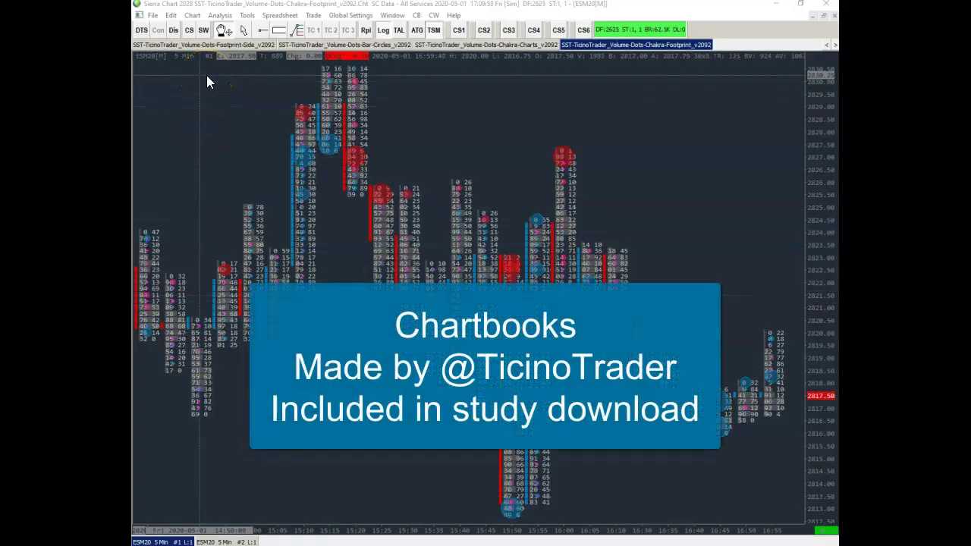
# Step: Open the Volume Dots documentation from the Bid Circles Outline study's Settings, via Description
pyautogui.click(206, 34)
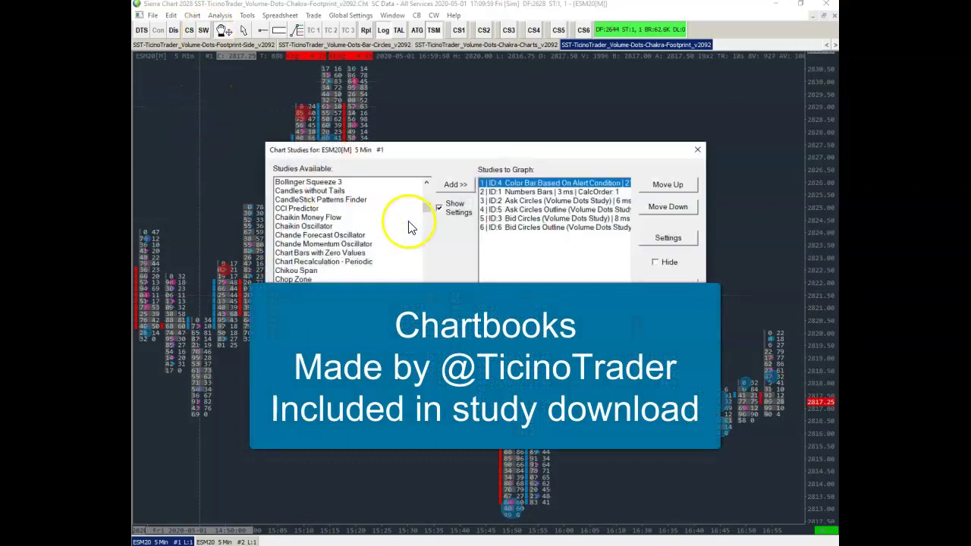
pyautogui.click(550, 229)
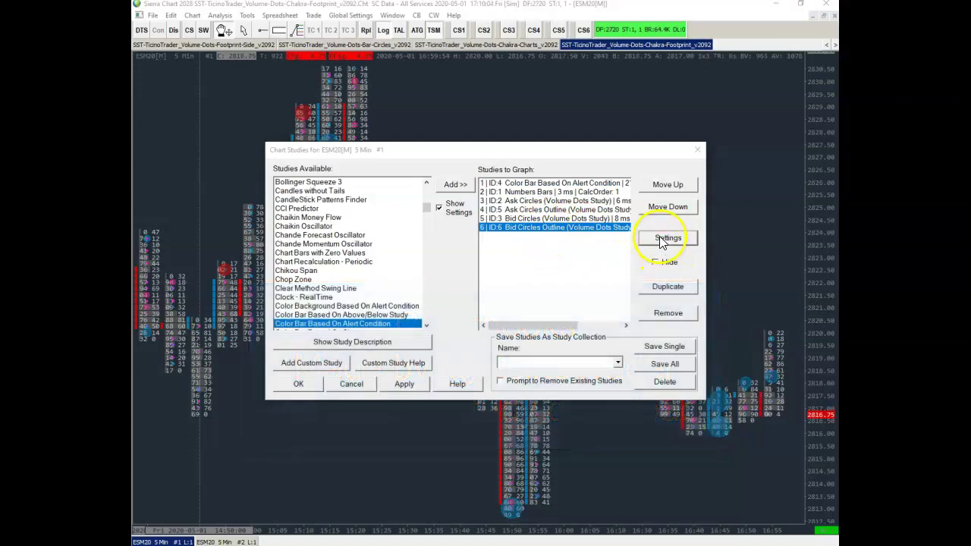
pyautogui.click(668, 237)
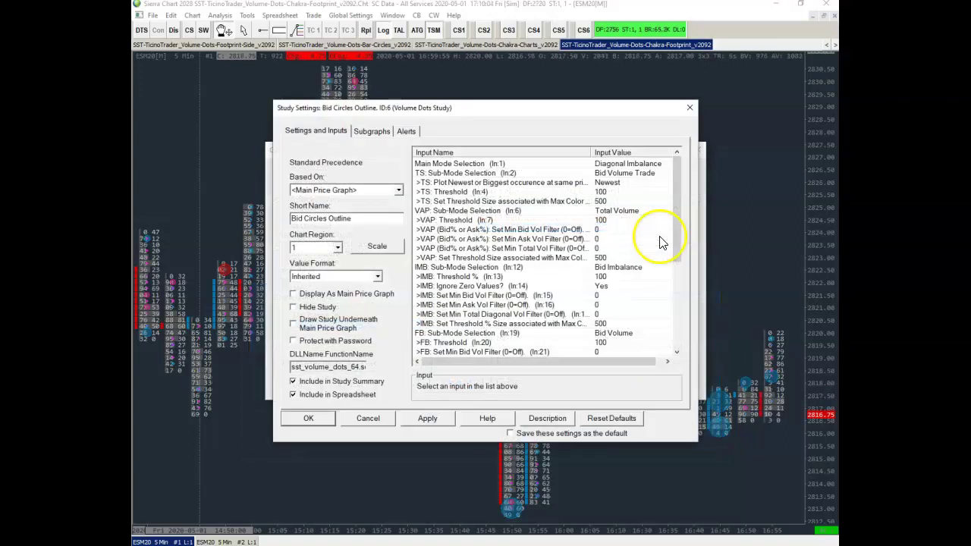
pyautogui.click(541, 417)
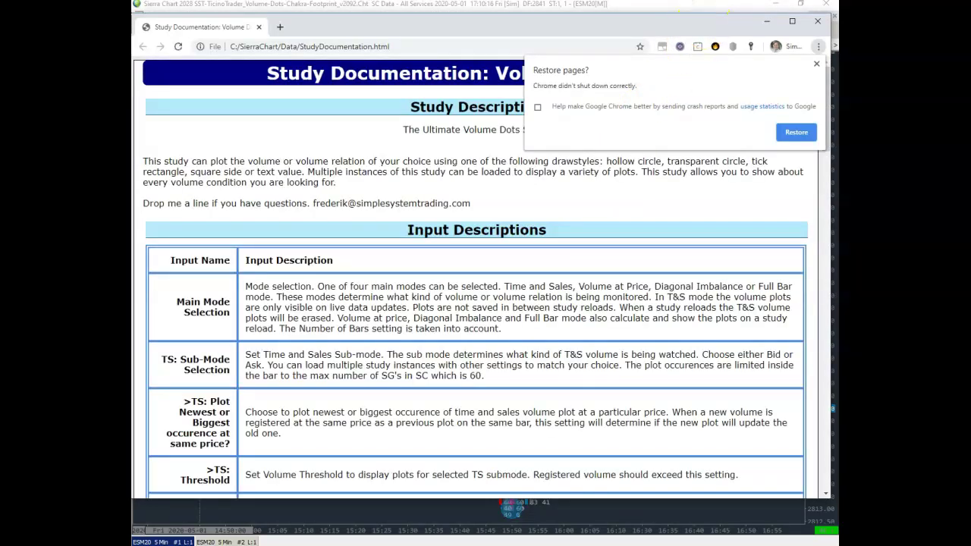
# Step: Dismiss Chrome's restore prompt, maximize the window, and highlight the author's contact e-mail
pyautogui.click(816, 64)
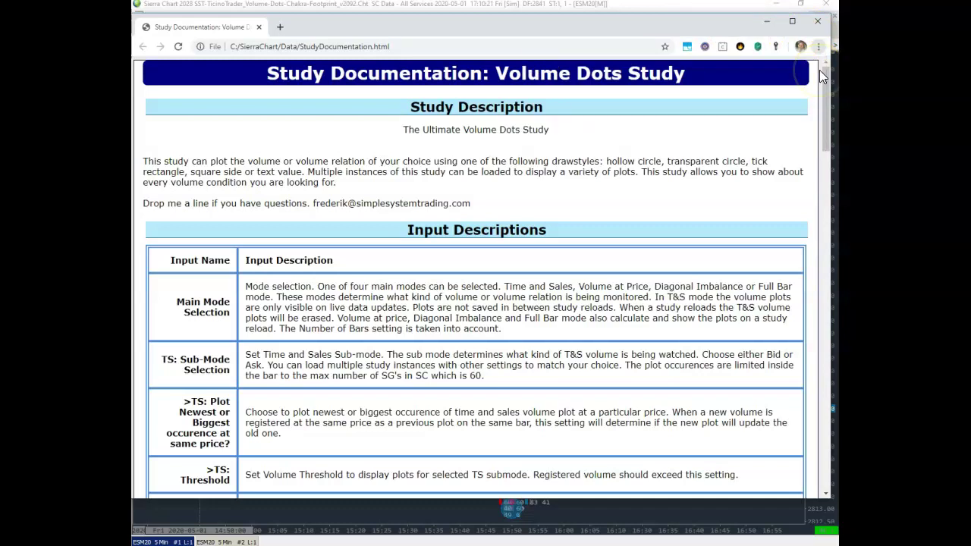
pyautogui.click(793, 21)
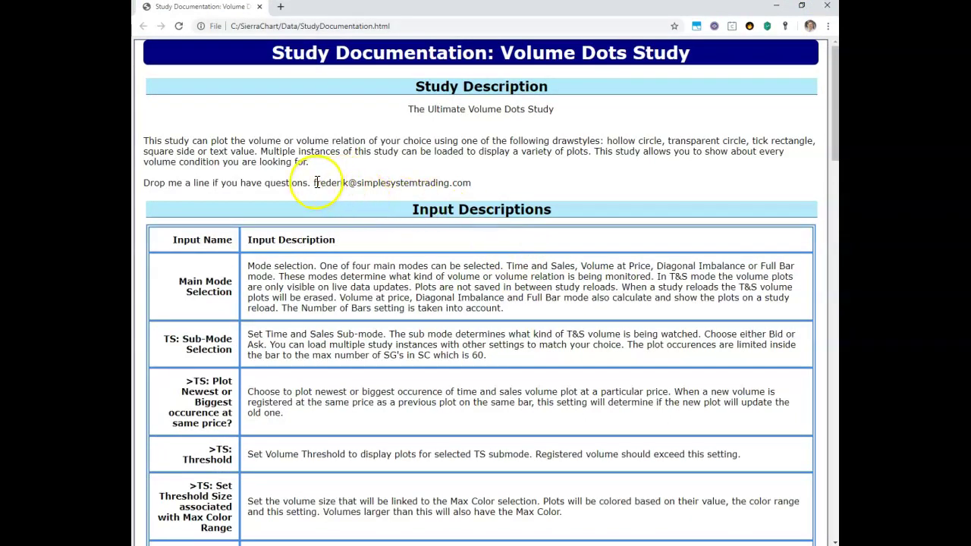
pyautogui.moveTo(315, 183); pyautogui.dragTo(467, 185)
# Step: Scroll through the Volume Dots input descriptions for Time and Sales, VAP, Imbalance and Full Bar
pyautogui.scroll(-5, 471, 318)
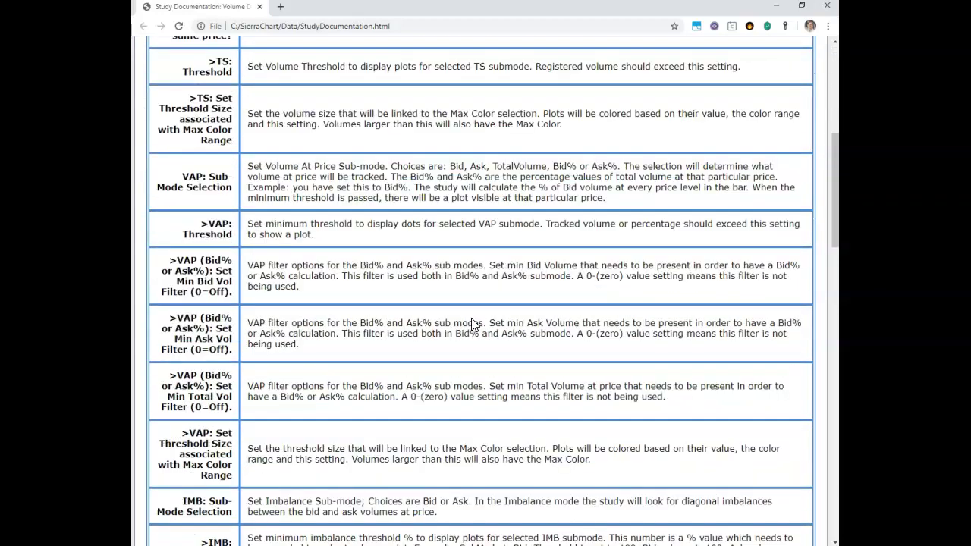
pyautogui.scroll(-6, 472, 318)
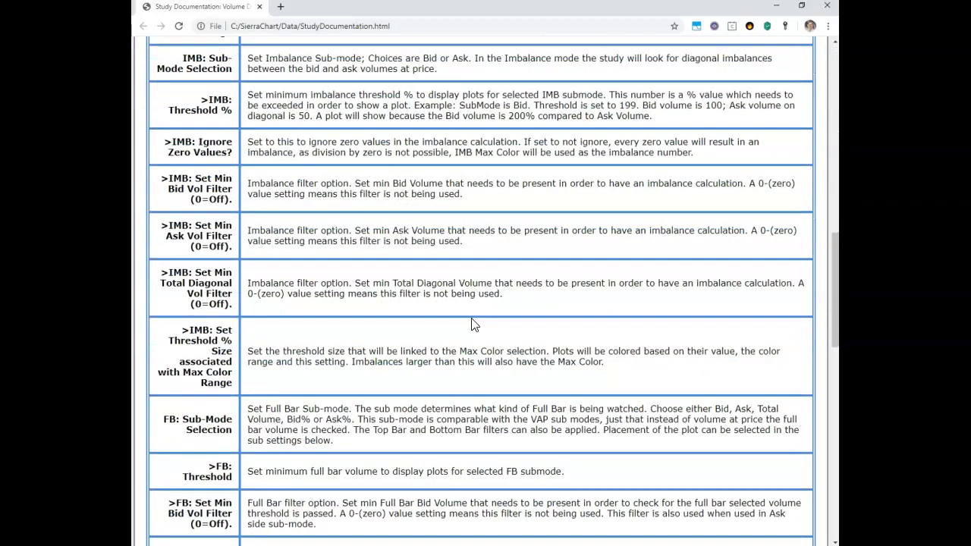
pyautogui.scroll(-5, 471, 324)
pyautogui.scroll(16, 471, 324)
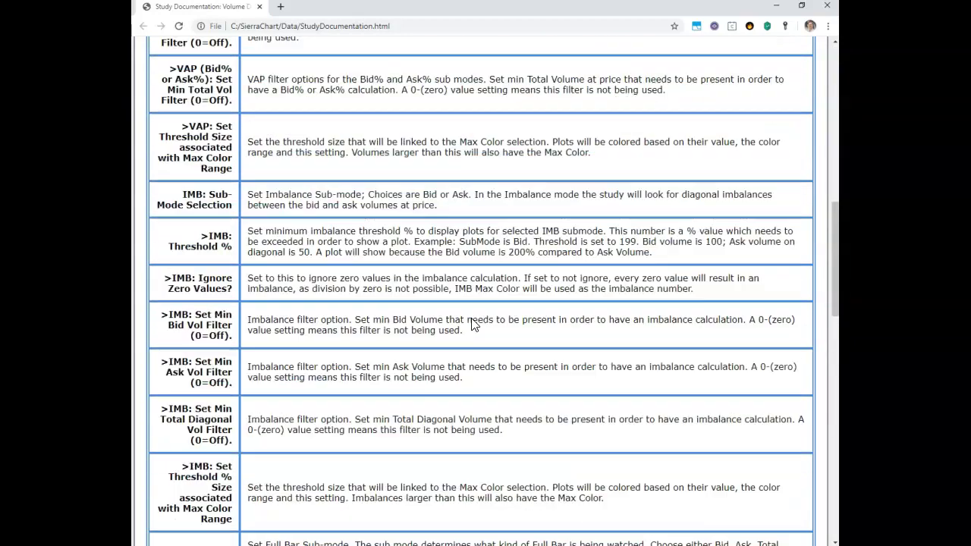
pyautogui.scroll(2, 754, 111)
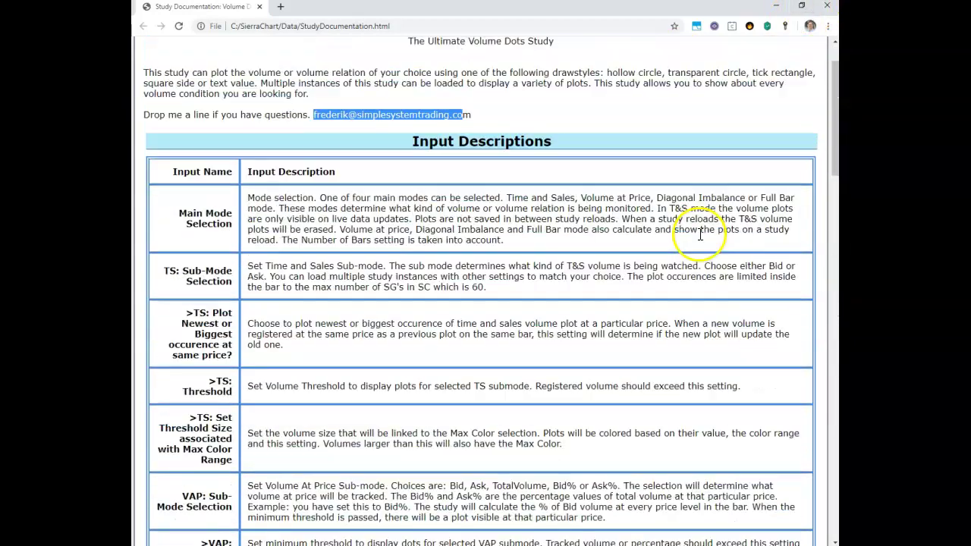
pyautogui.click(620, 327)
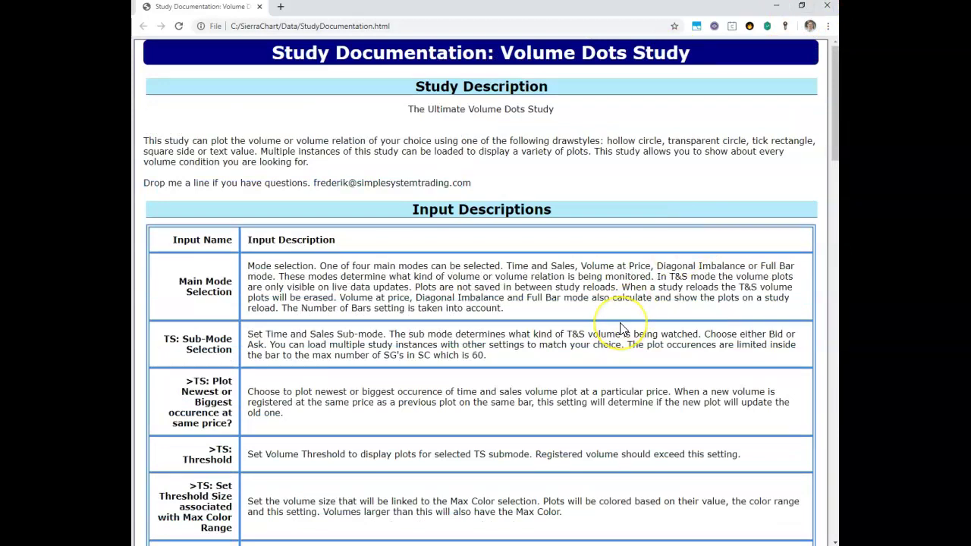
pyautogui.scroll(-4, 620, 328)
pyautogui.scroll(4, 621, 327)
# Step: Minimize Chrome and cancel both the Bid Circles Outline Study Settings and Chart Studies dialogs
pyautogui.click(776, 10)
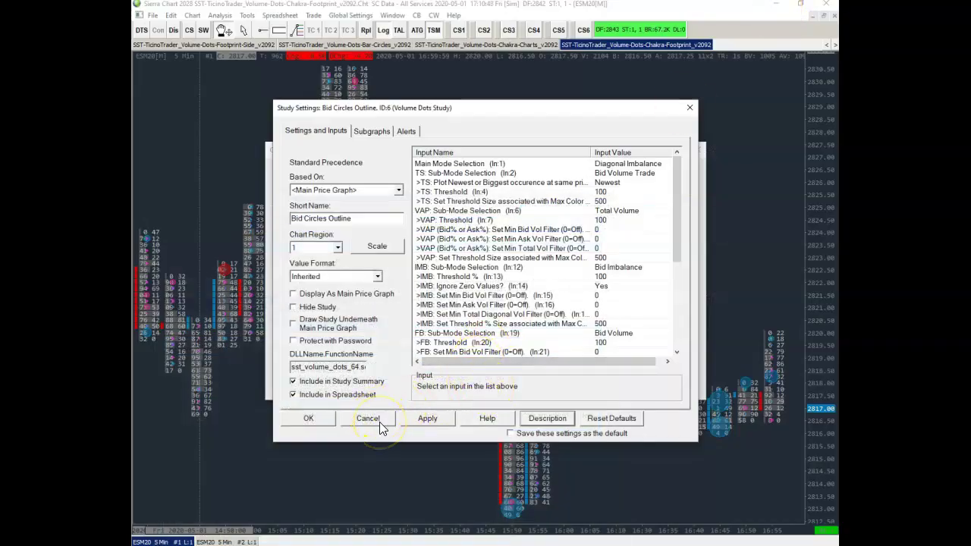
pyautogui.scroll(-6, 562, 242)
pyautogui.scroll(6, 558, 250)
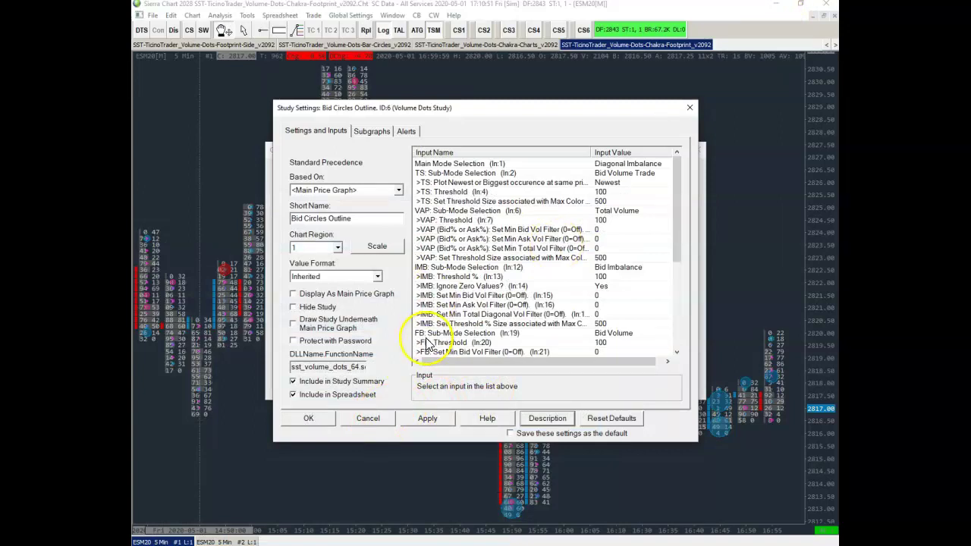
pyautogui.click(391, 418)
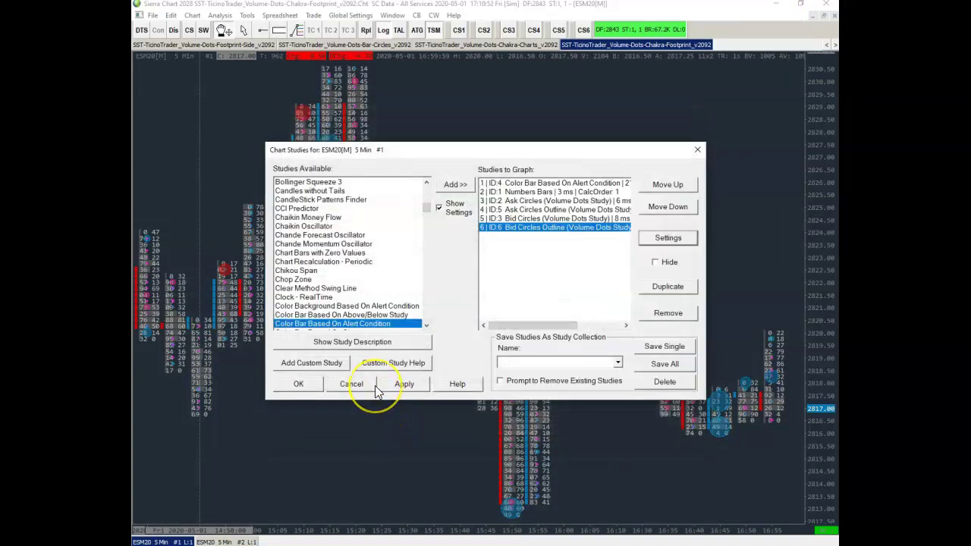
pyautogui.click(374, 386)
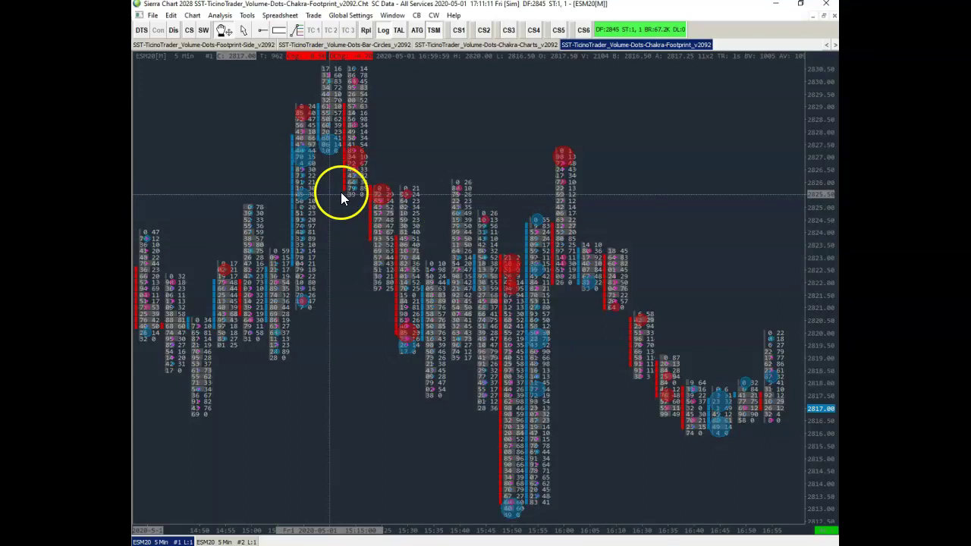
# Step: Browse the Bid Circles and Ask Circles Outline studies in Chart Studies, then cancel
pyautogui.click(189, 31)
pyautogui.moveTo(581, 150); pyautogui.dragTo(557, 204)
pyautogui.click(511, 272)
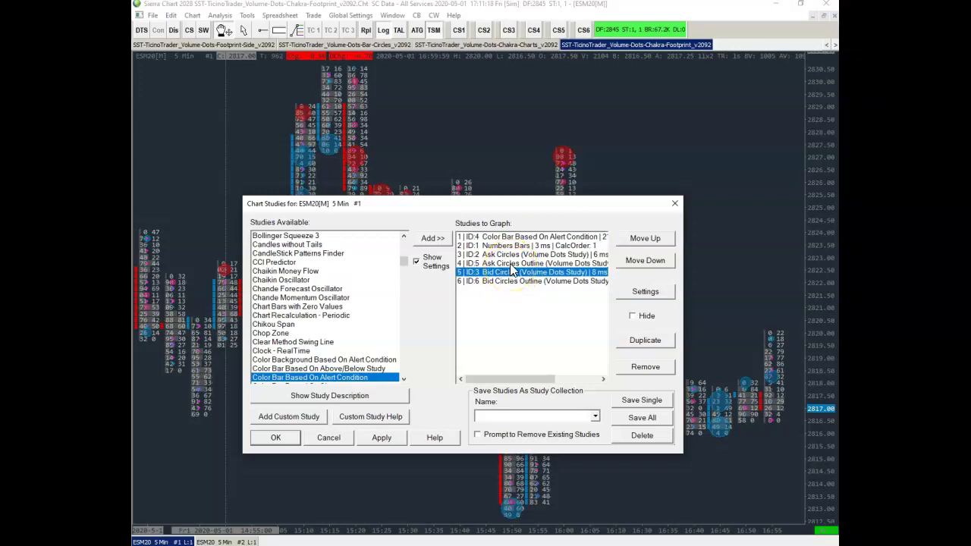
pyautogui.click(510, 263)
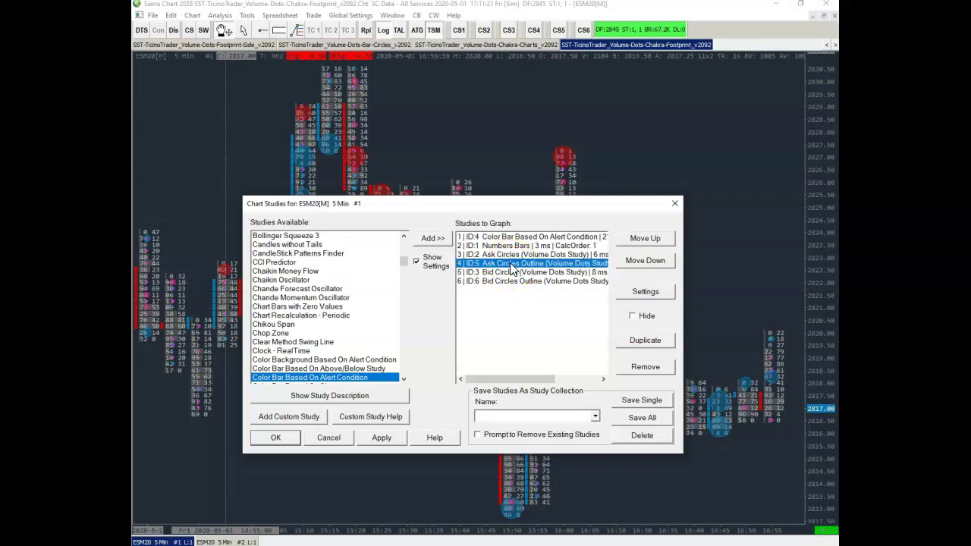
pyautogui.click(512, 265)
pyautogui.click(336, 440)
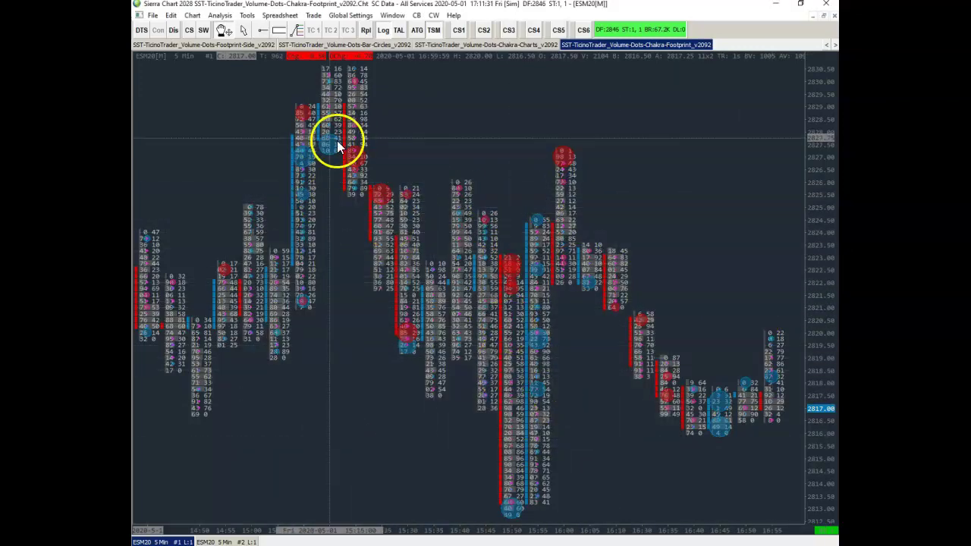
# Step: Reopen Chart Studies, move it to the lower left, and select Bid Circles Outline
pyautogui.click(203, 32)
pyautogui.moveTo(573, 148); pyautogui.dragTo(491, 224)
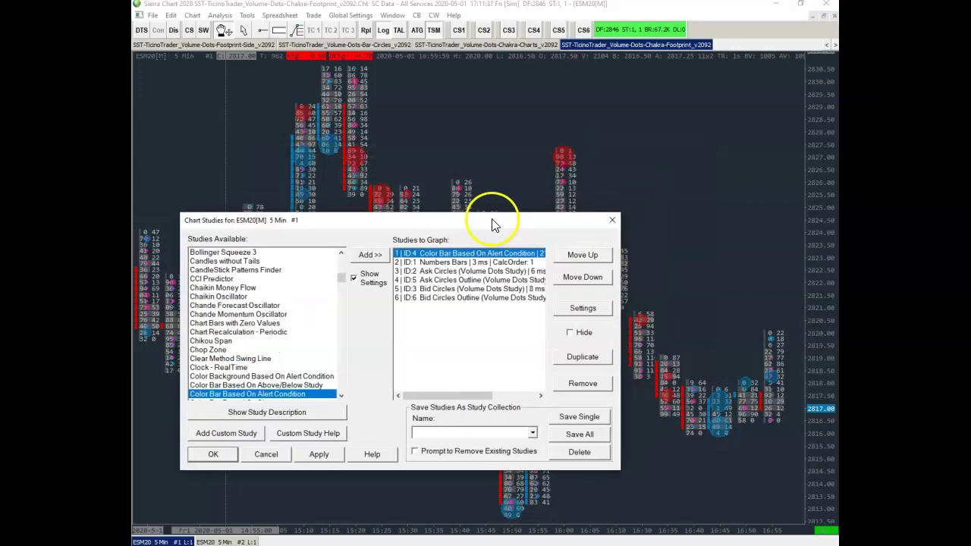
pyautogui.click(486, 298)
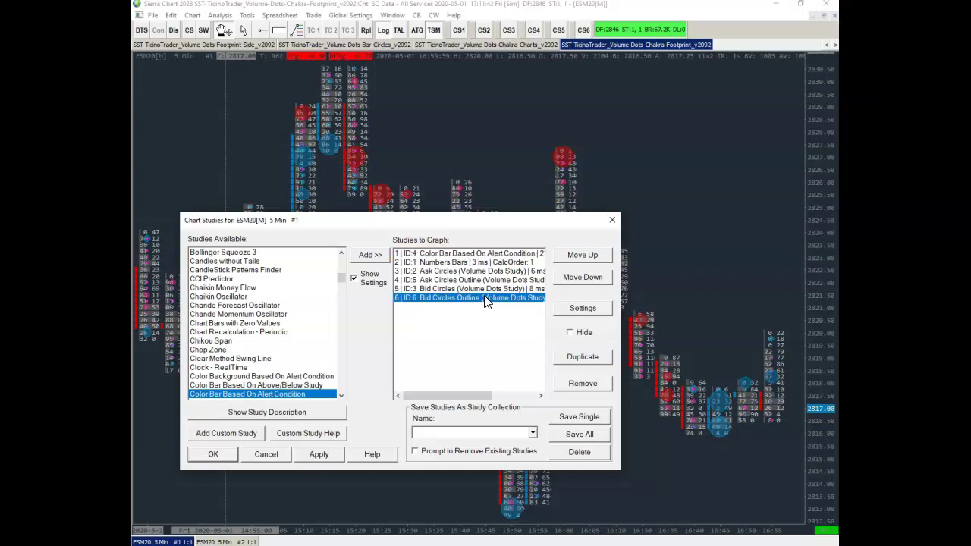
# Step: Open Bid Circles Outline settings and inspect the Main Mode and TS, VAP, IMB, FB sub-modes
pyautogui.click(582, 309)
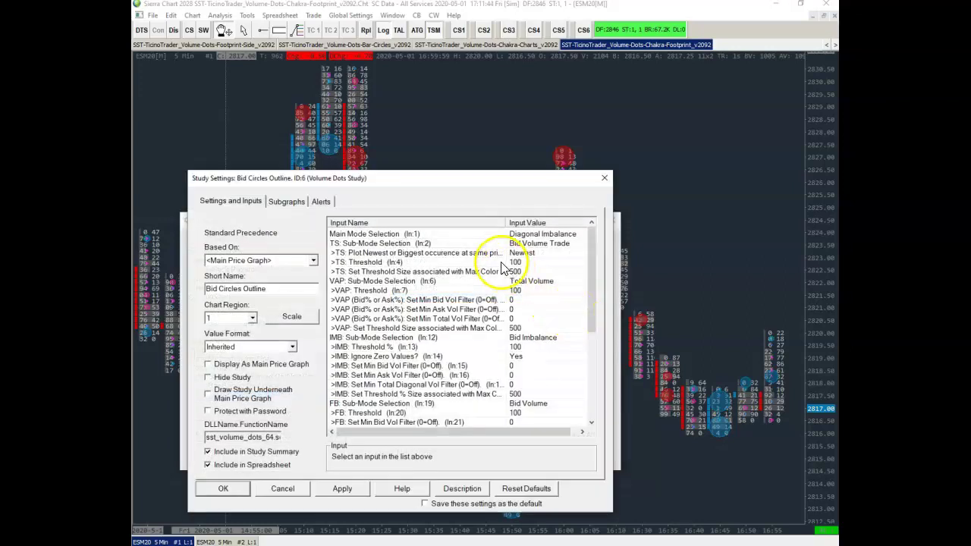
pyautogui.click(398, 236)
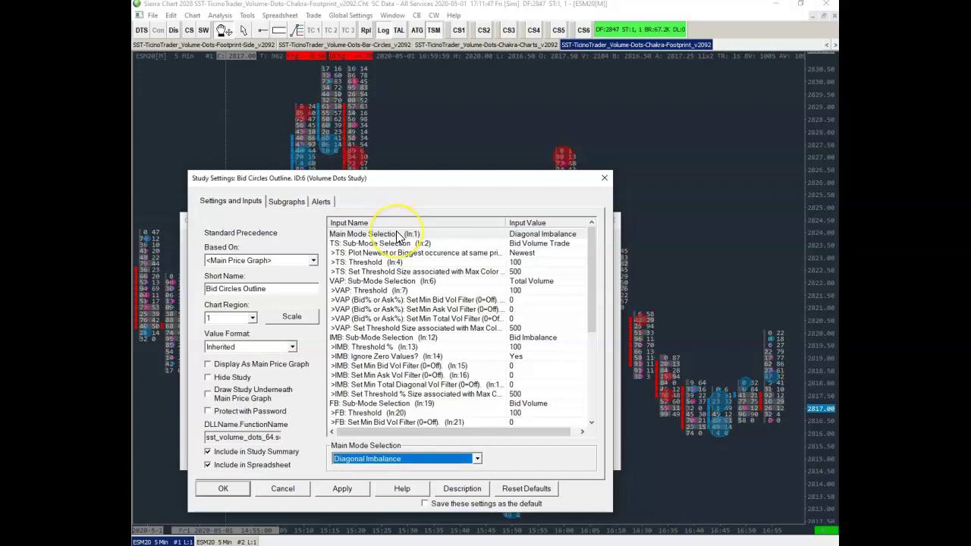
pyautogui.click(334, 244)
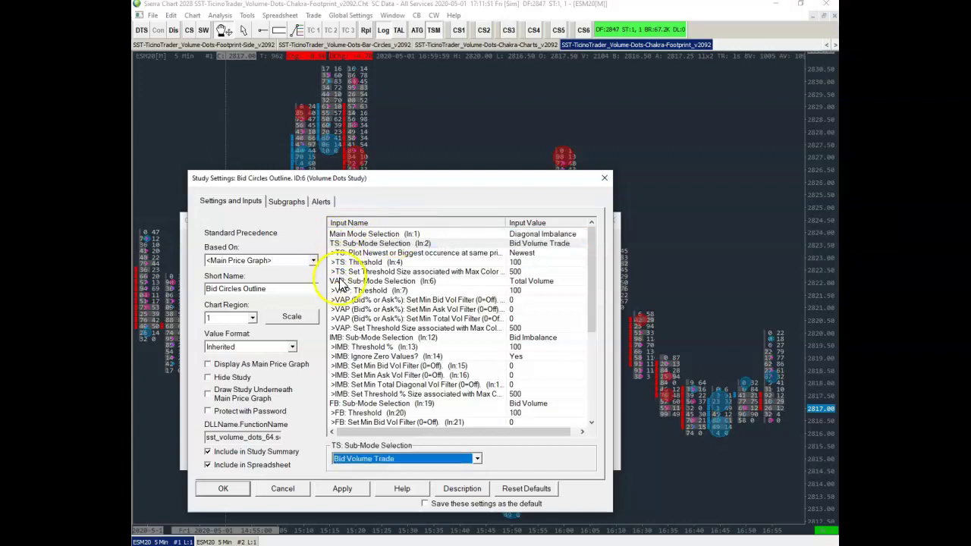
pyautogui.click(338, 281)
pyautogui.click(339, 338)
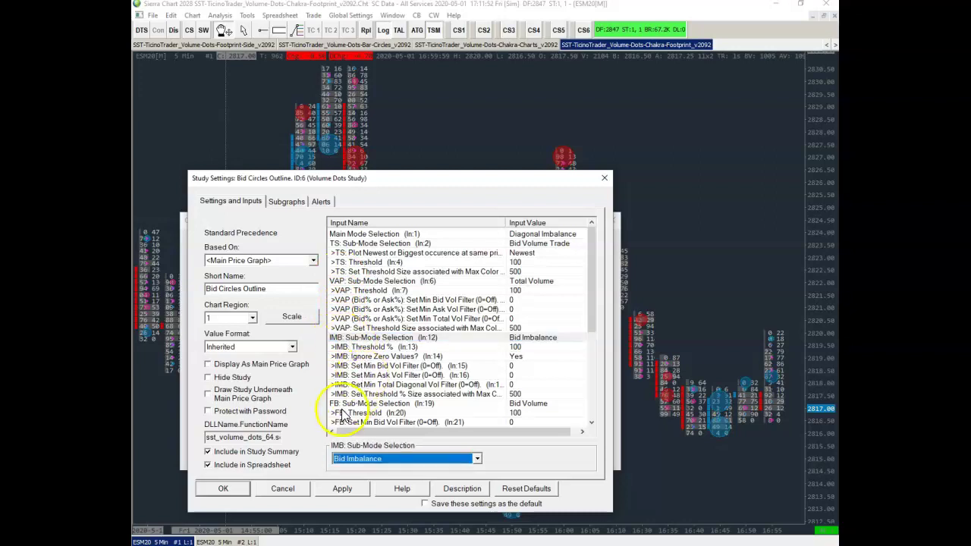
pyautogui.click(342, 404)
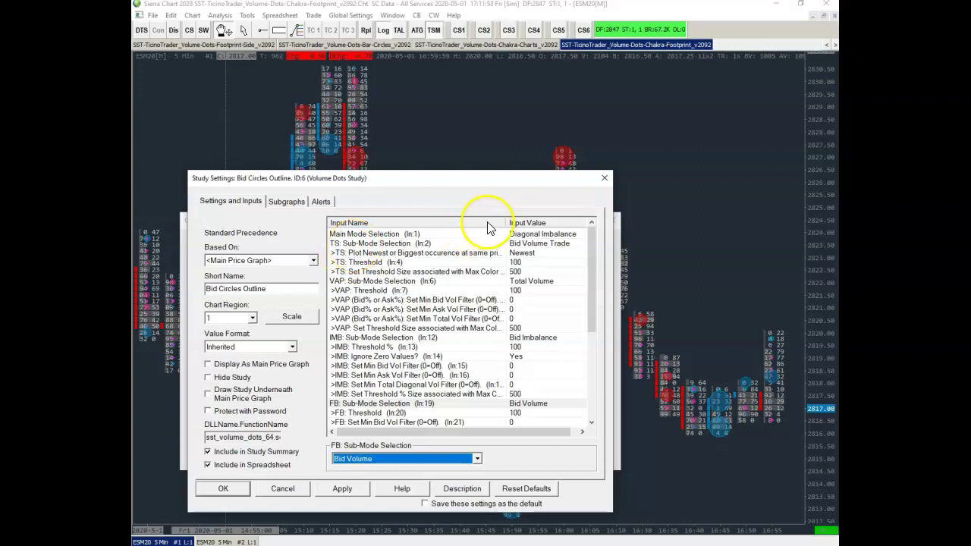
# Step: Show Main Mode as Diagonal Imbalance and the IMB sub-mode as Bid Imbalance
pyautogui.click(527, 235)
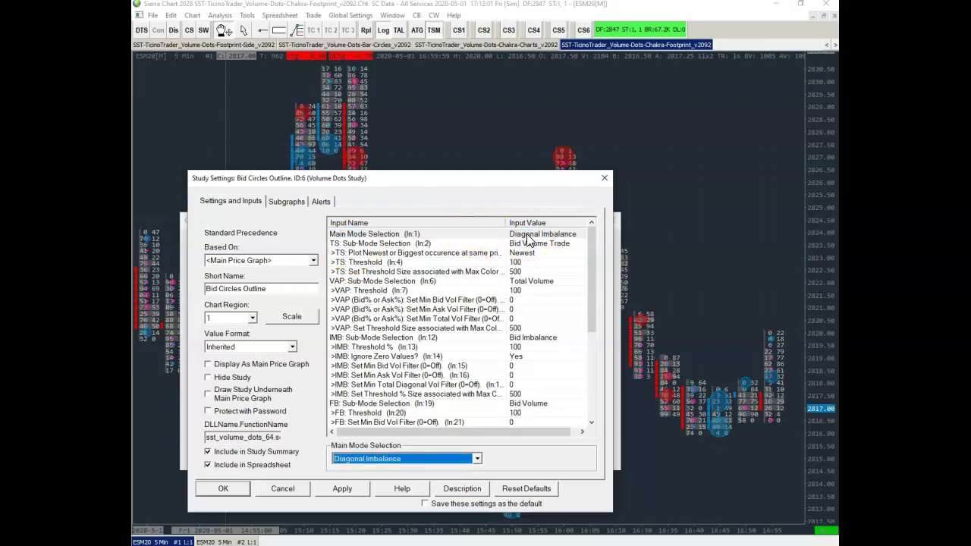
pyautogui.click(338, 339)
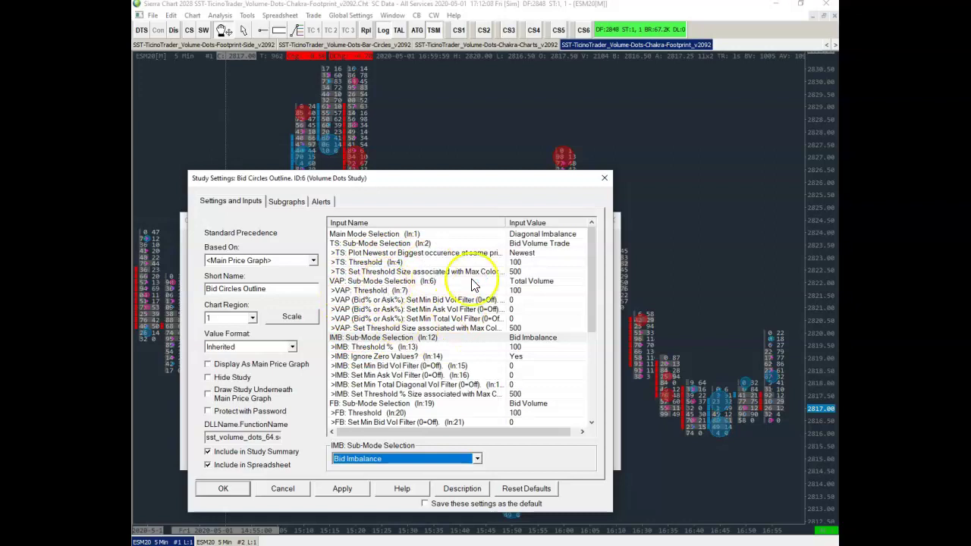
pyautogui.click(366, 234)
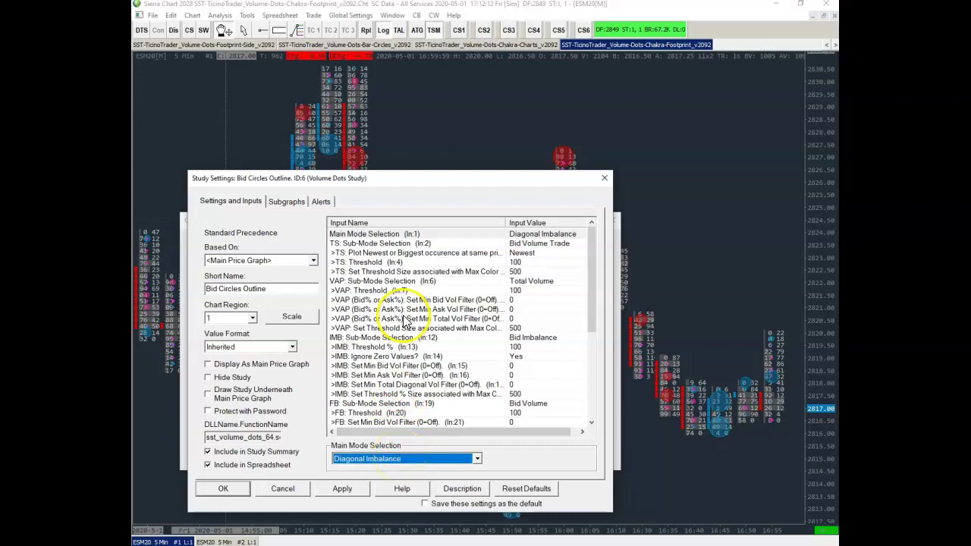
pyautogui.click(364, 338)
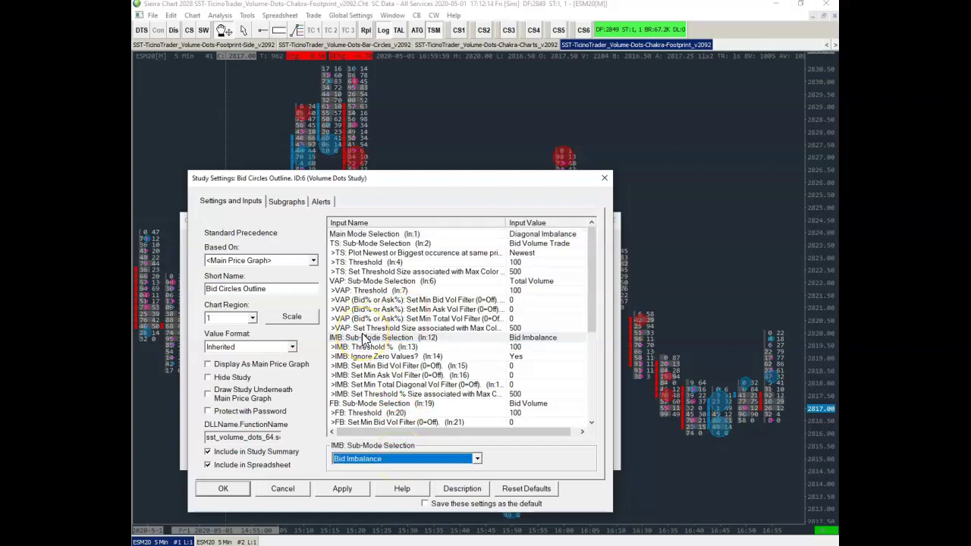
pyautogui.scroll(-1, 365, 339)
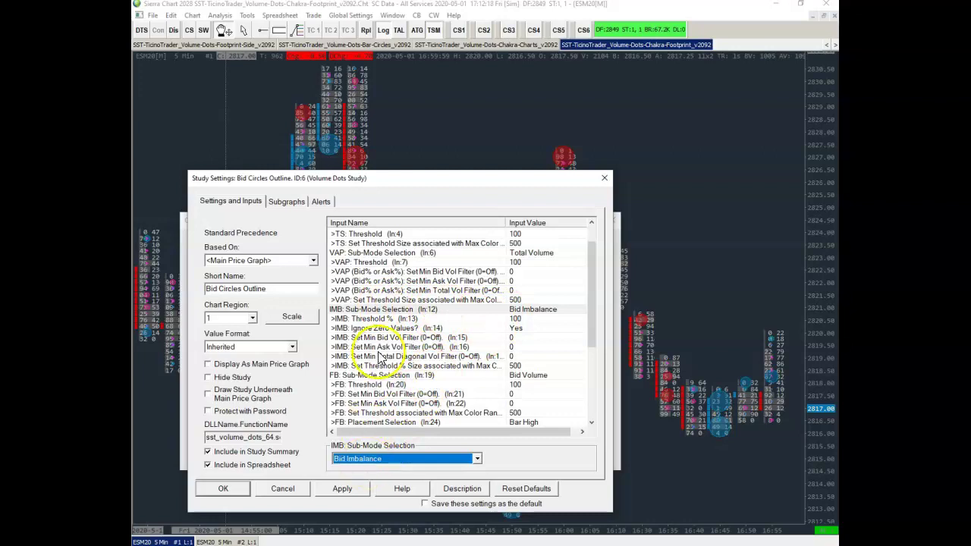
pyautogui.click(375, 319)
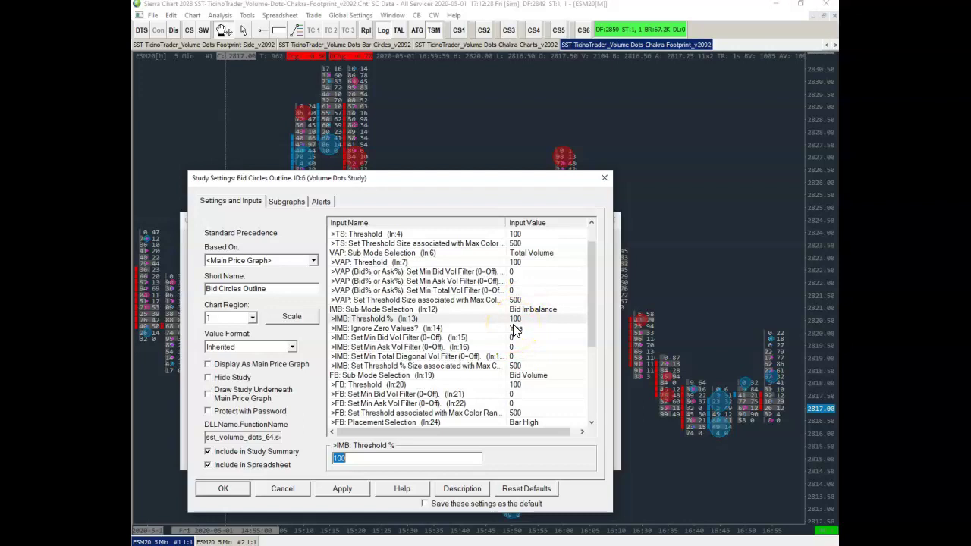
pyautogui.click(387, 328)
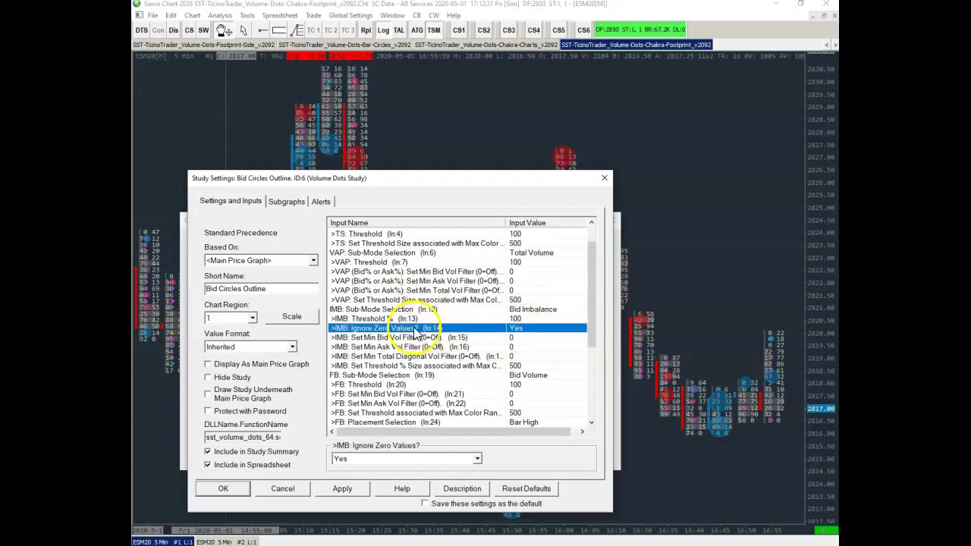
pyautogui.click(359, 339)
pyautogui.click(359, 346)
pyautogui.click(360, 347)
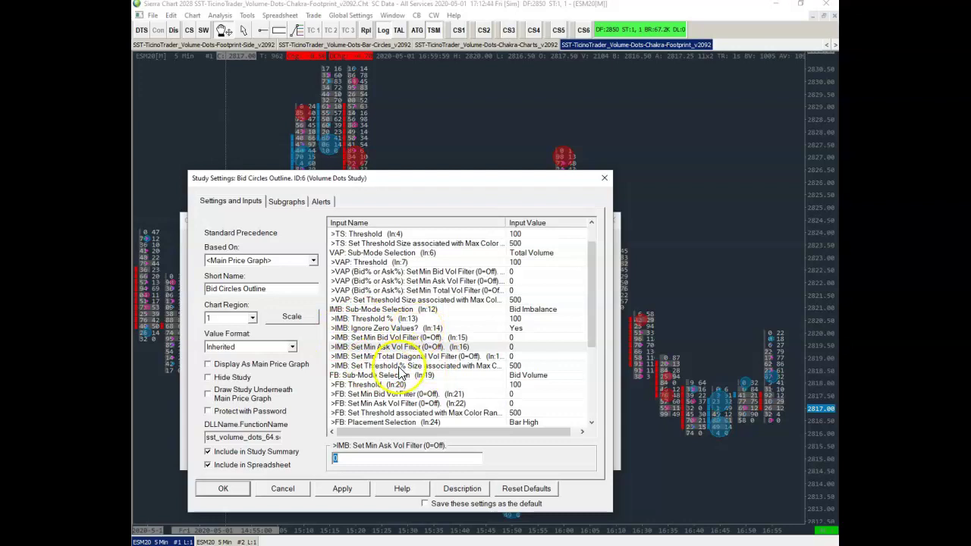
pyautogui.click(401, 367)
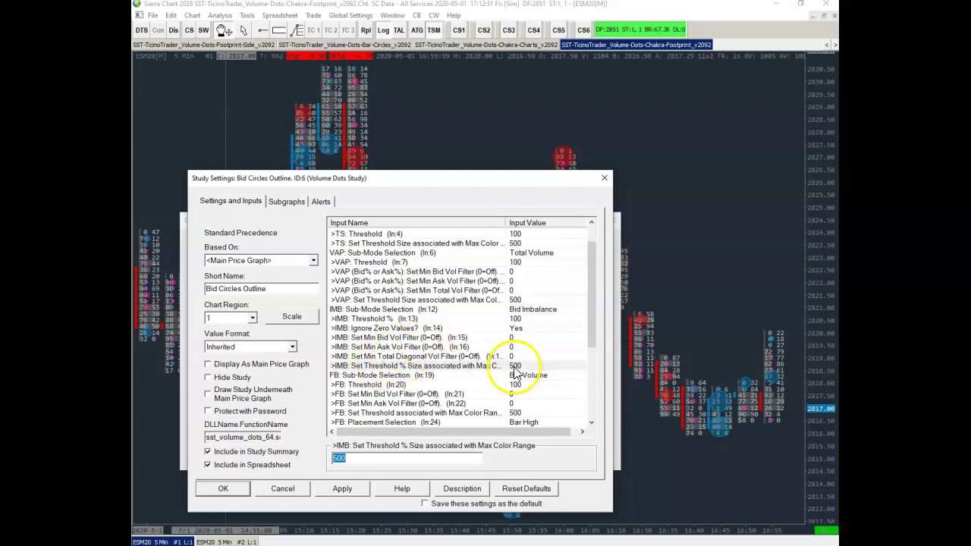
pyautogui.scroll(-5, 514, 370)
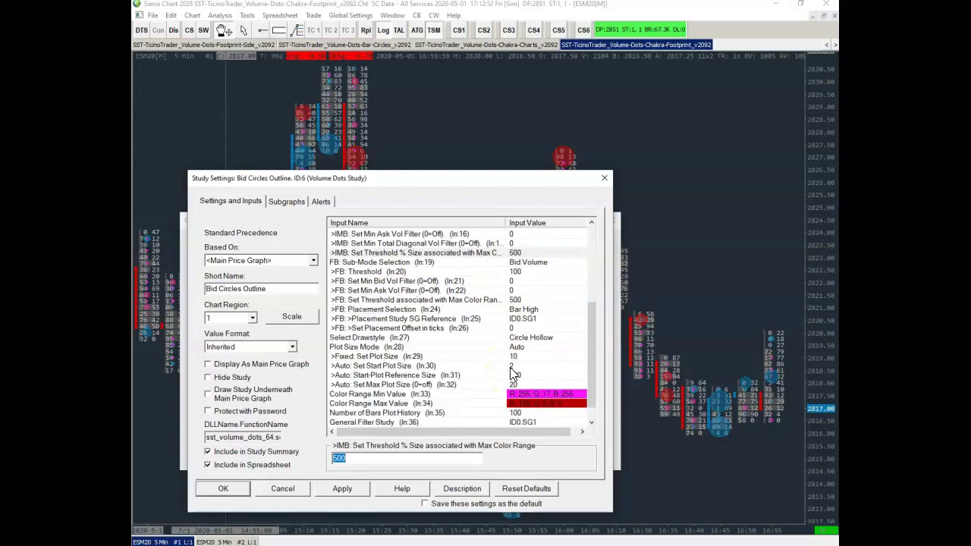
pyautogui.click(516, 386)
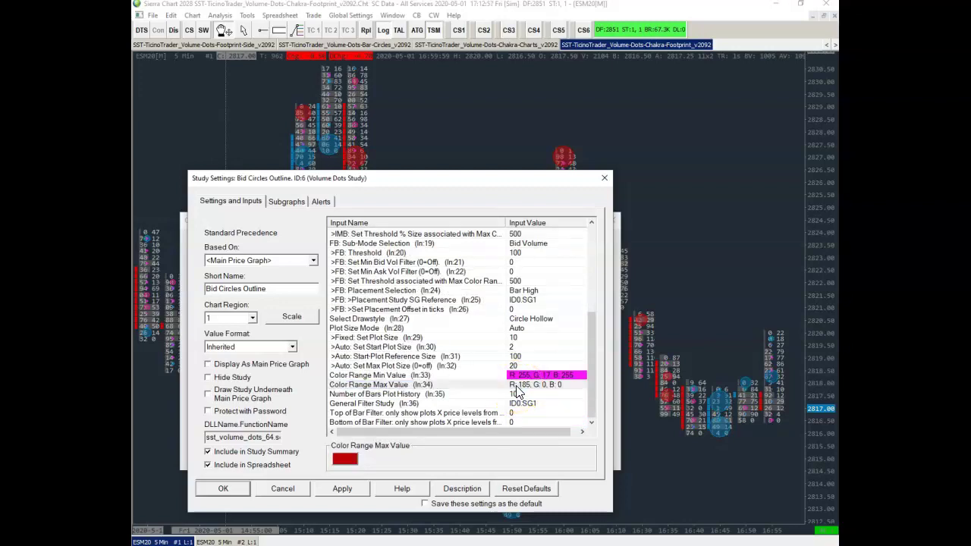
pyautogui.scroll(3, 516, 390)
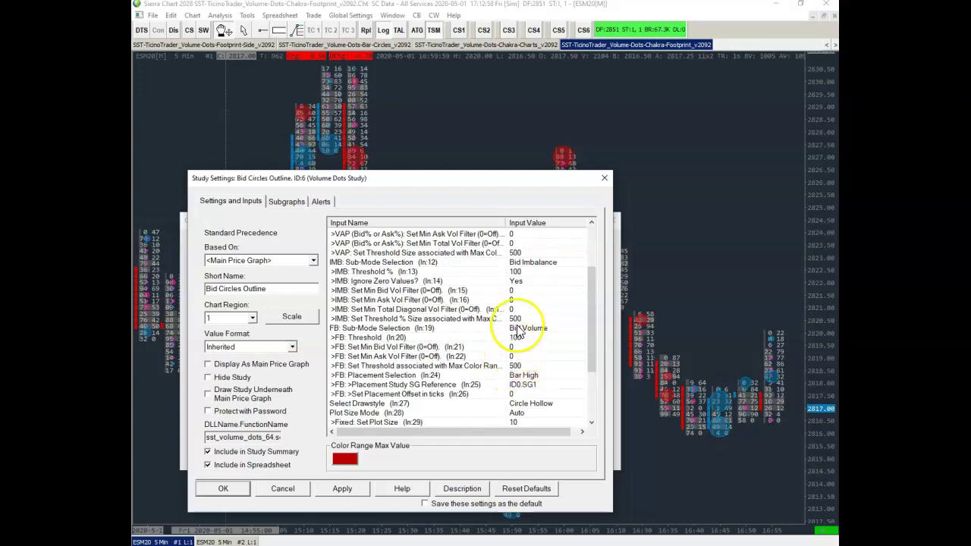
pyautogui.click(519, 321)
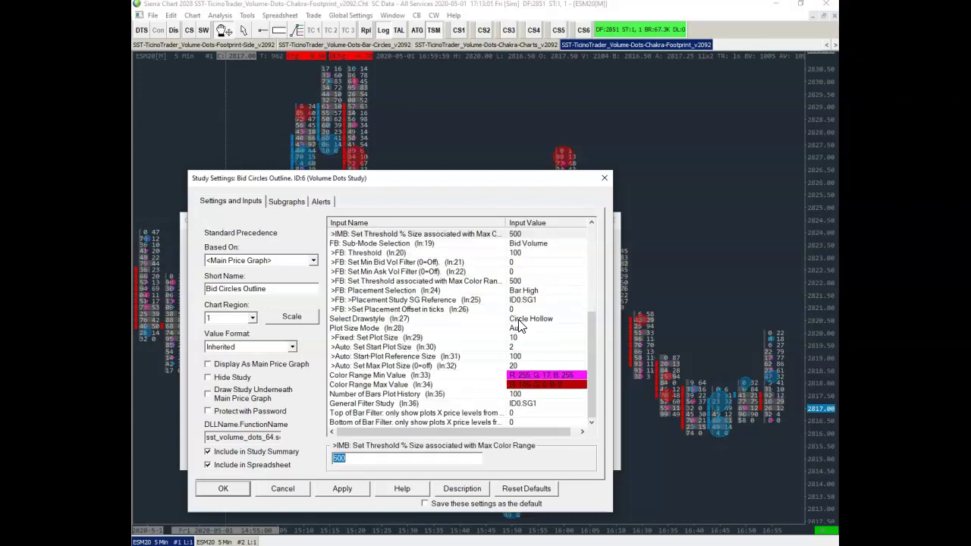
pyautogui.scroll(-3, 521, 364)
pyautogui.click(514, 385)
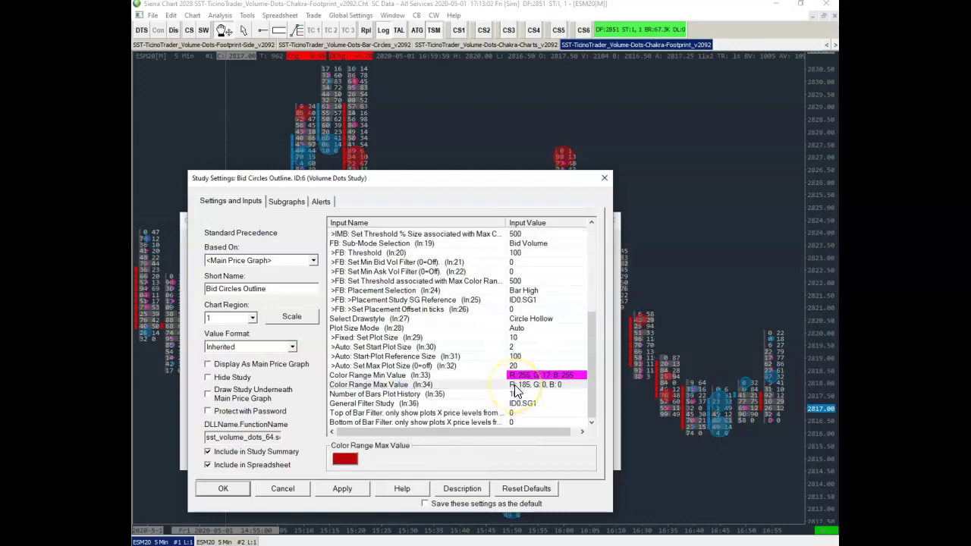
pyautogui.scroll(5, 515, 390)
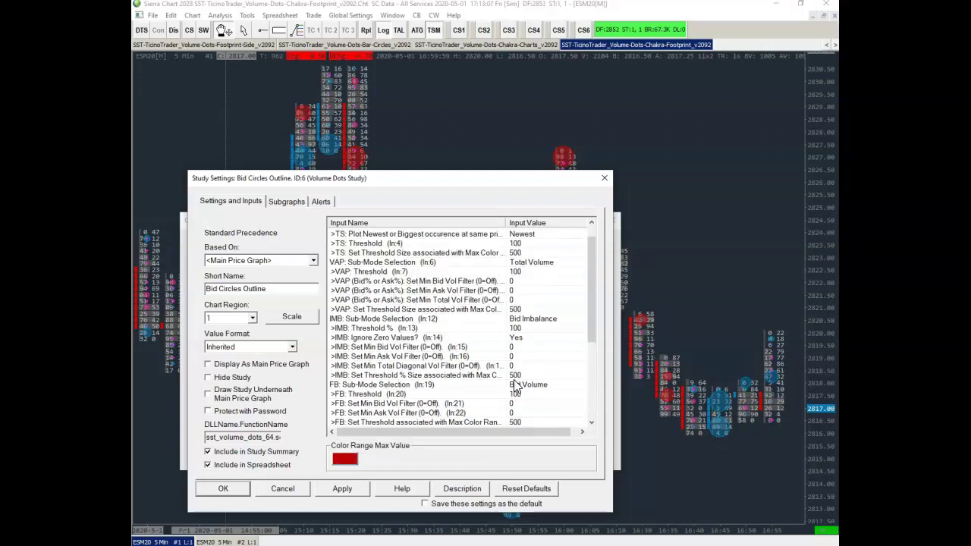
pyautogui.scroll(1, 515, 385)
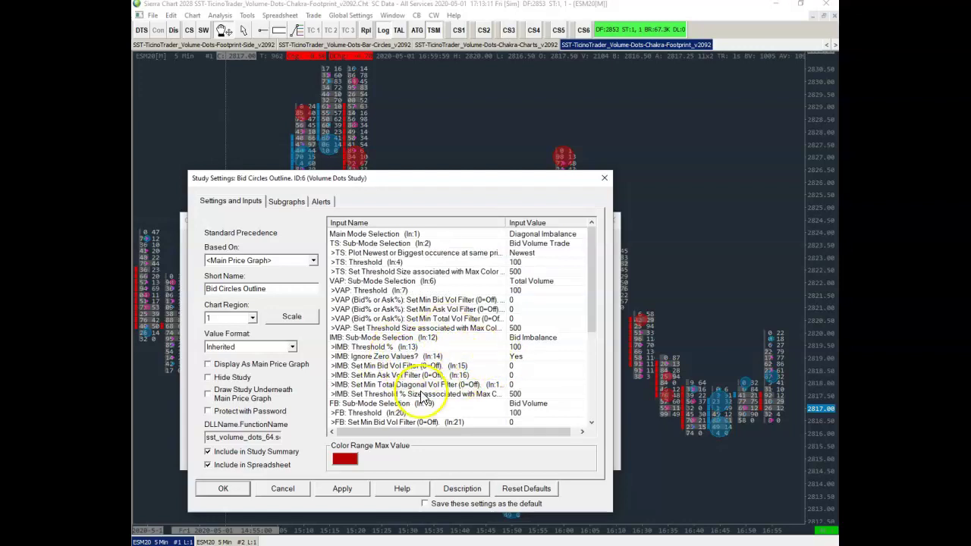
pyautogui.scroll(-2, 425, 354)
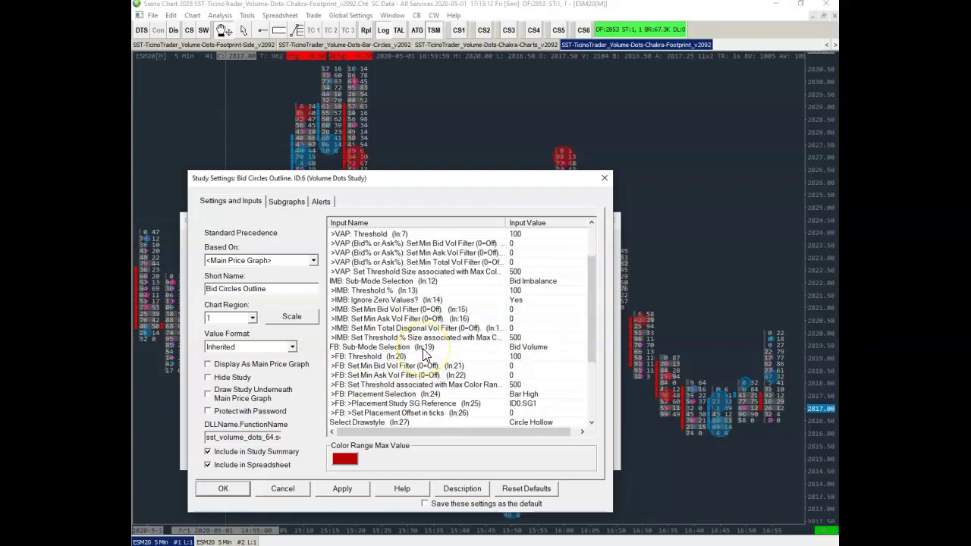
pyautogui.scroll(-4, 425, 354)
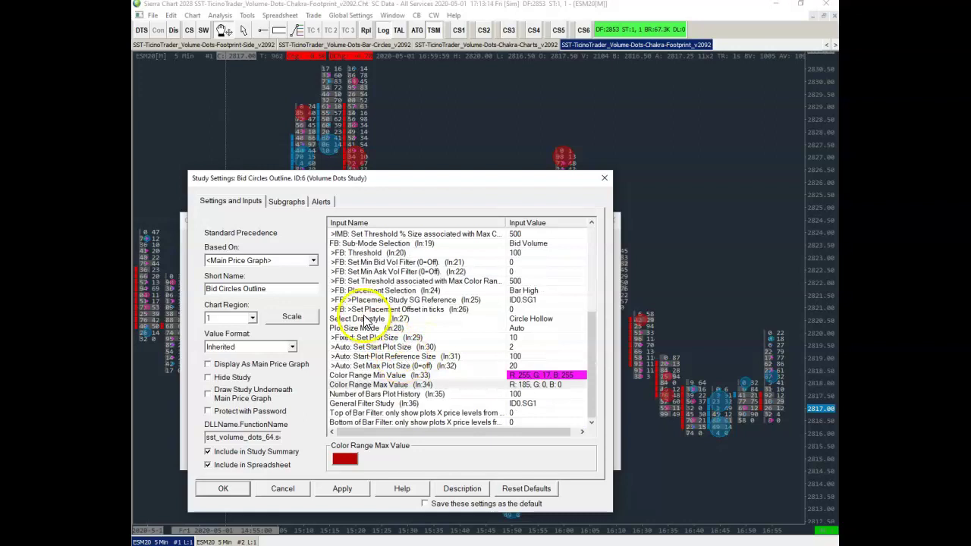
pyautogui.click(366, 319)
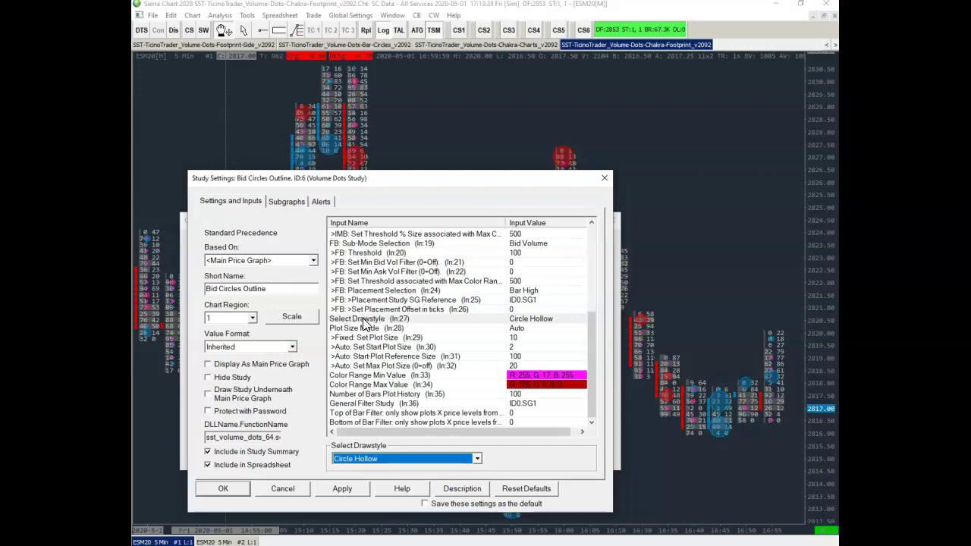
pyautogui.click(364, 459)
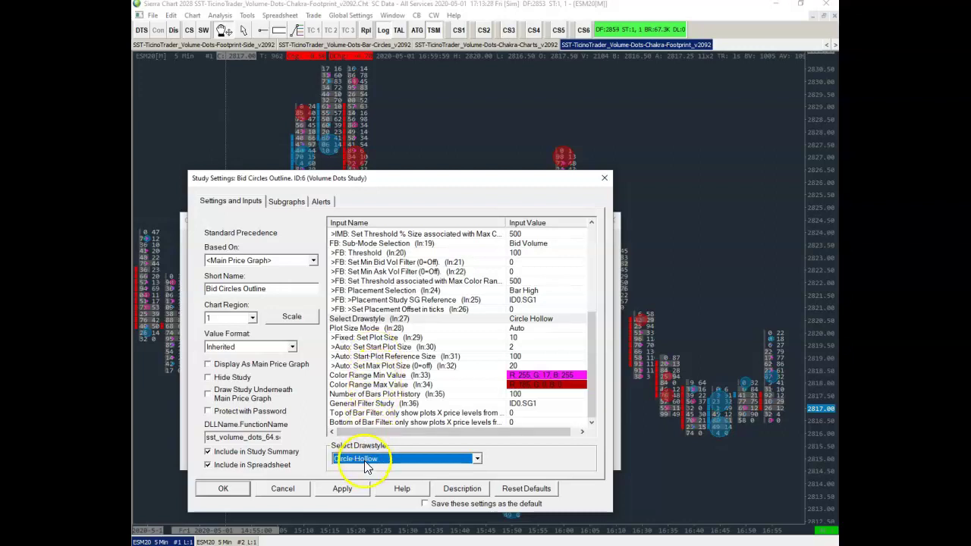
pyautogui.click(365, 461)
pyautogui.click(365, 460)
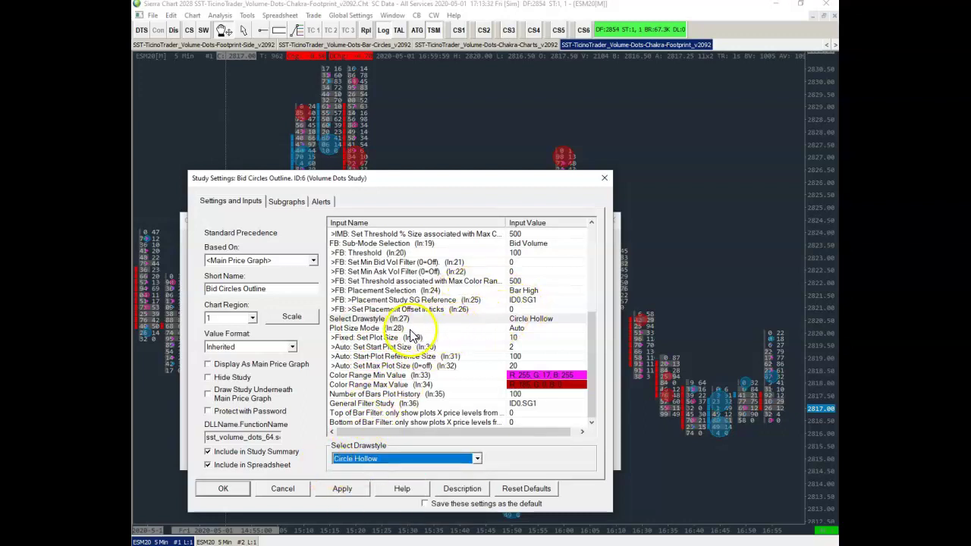
pyautogui.click(412, 329)
pyautogui.click(403, 319)
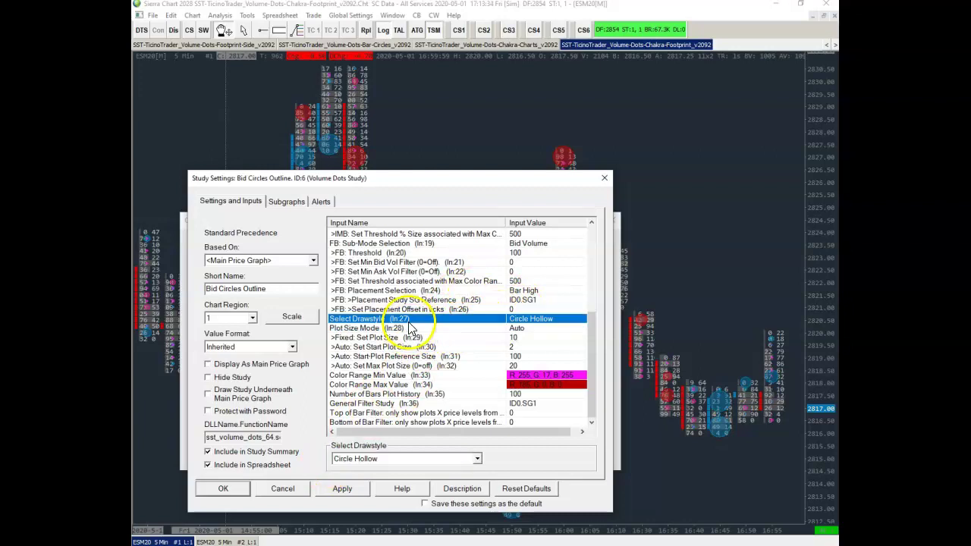
pyautogui.click(345, 459)
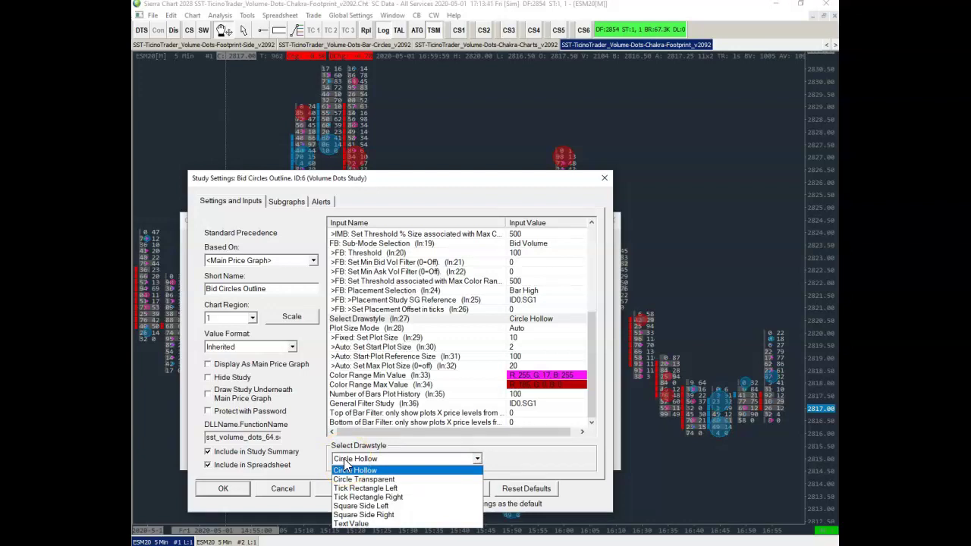
pyautogui.moveTo(347, 464)
pyautogui.mouseDown()
pyautogui.moveTo(345, 489)
pyautogui.moveTo(346, 475)
pyautogui.mouseUp()
pyautogui.moveTo(347, 461); pyautogui.dragTo(375, 346)
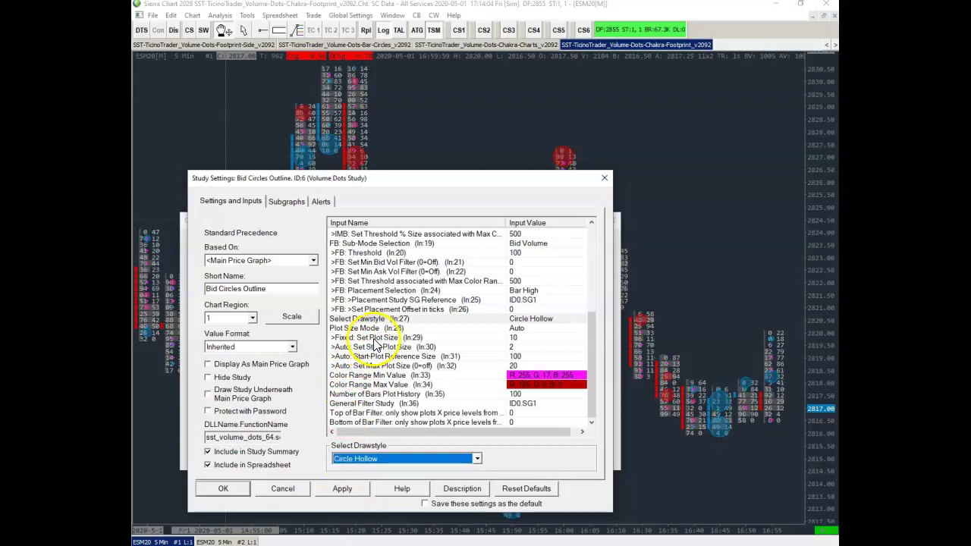
pyautogui.click(524, 374)
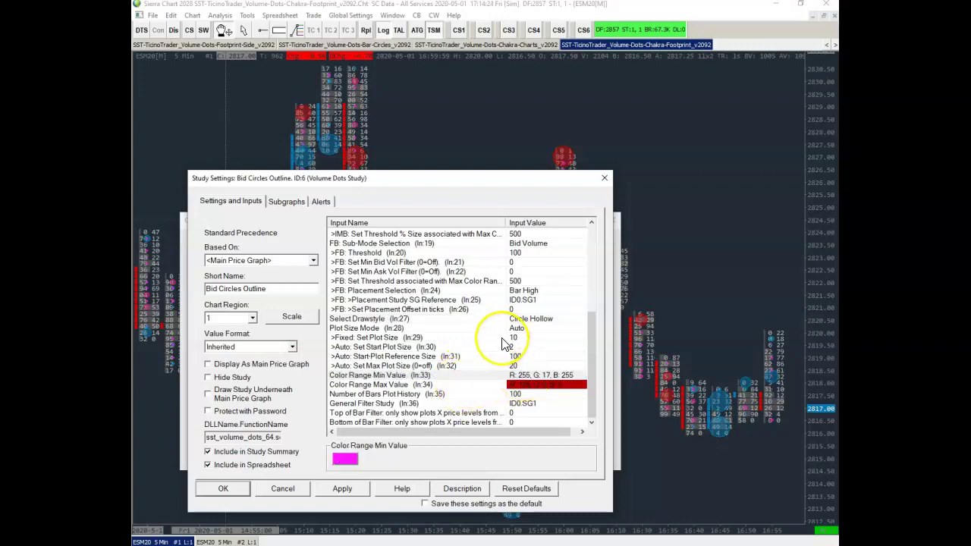
pyautogui.click(478, 386)
pyautogui.scroll(5, 475, 357)
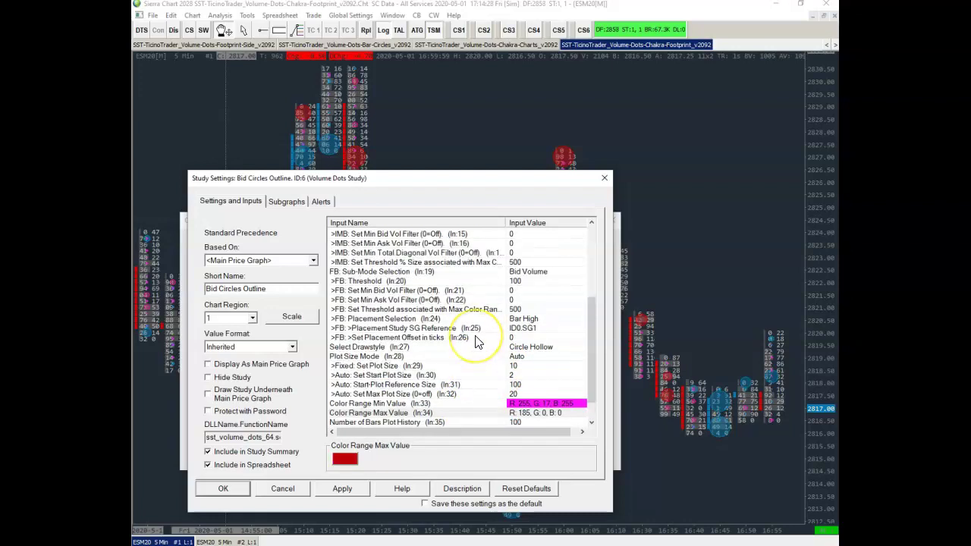
pyautogui.scroll(1, 410, 300)
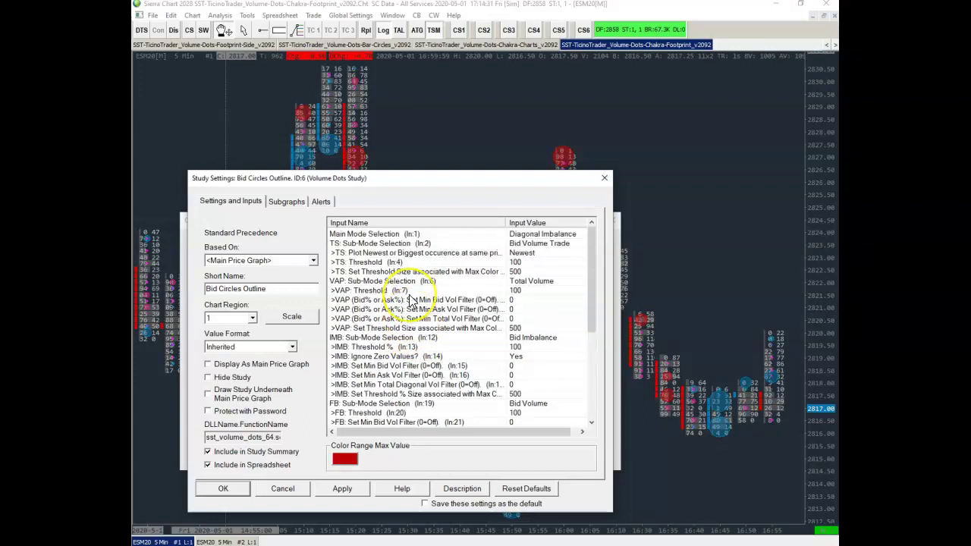
pyautogui.scroll(-1, 411, 300)
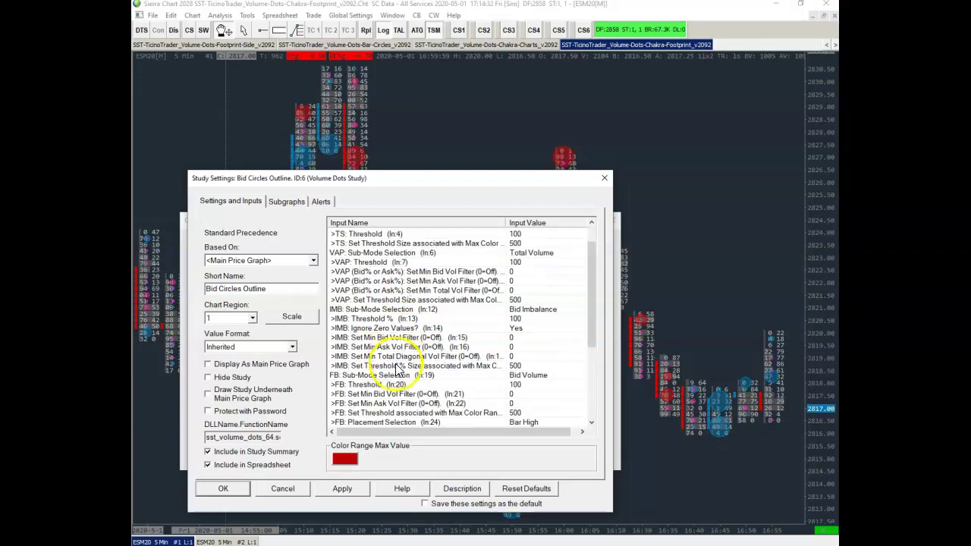
pyautogui.click(372, 366)
pyautogui.click(367, 303)
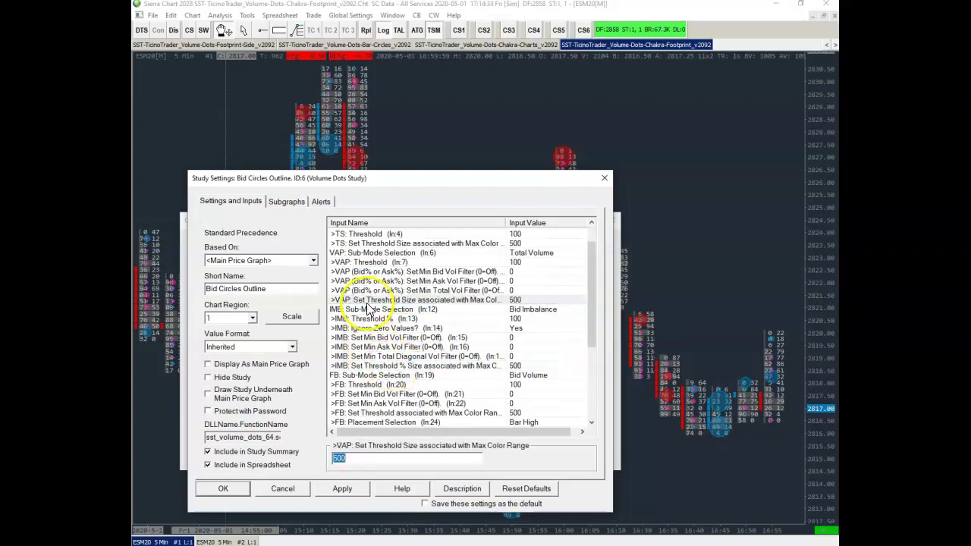
pyautogui.click(405, 366)
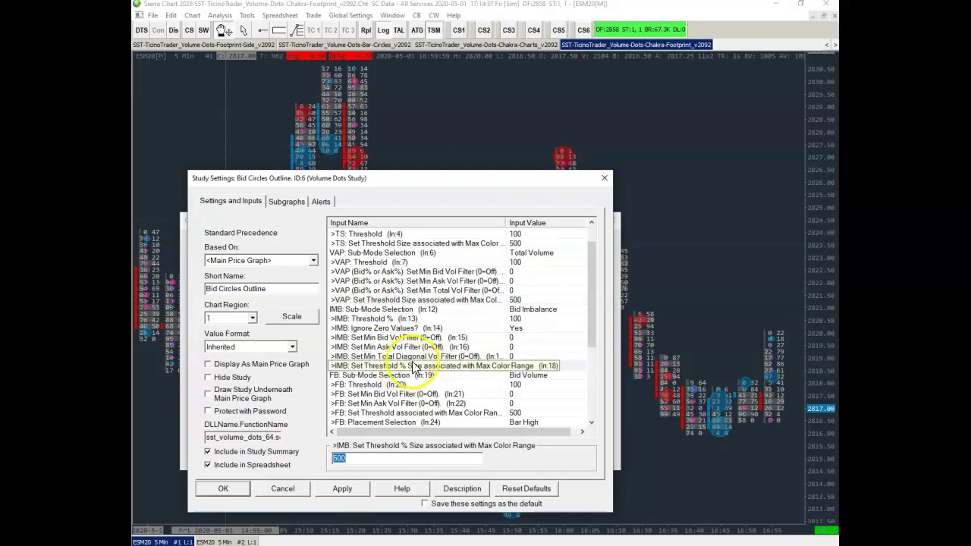
pyautogui.scroll(-5, 458, 390)
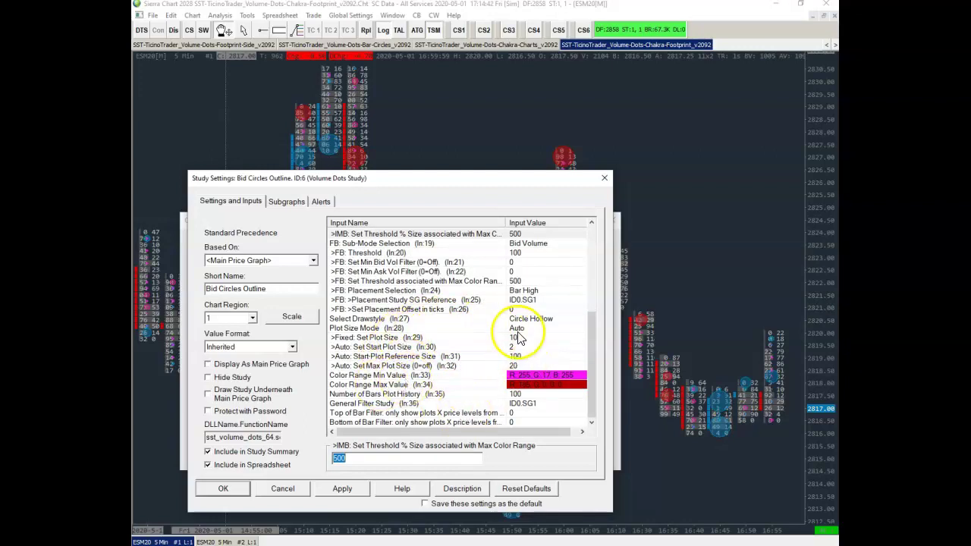
pyautogui.scroll(5, 501, 330)
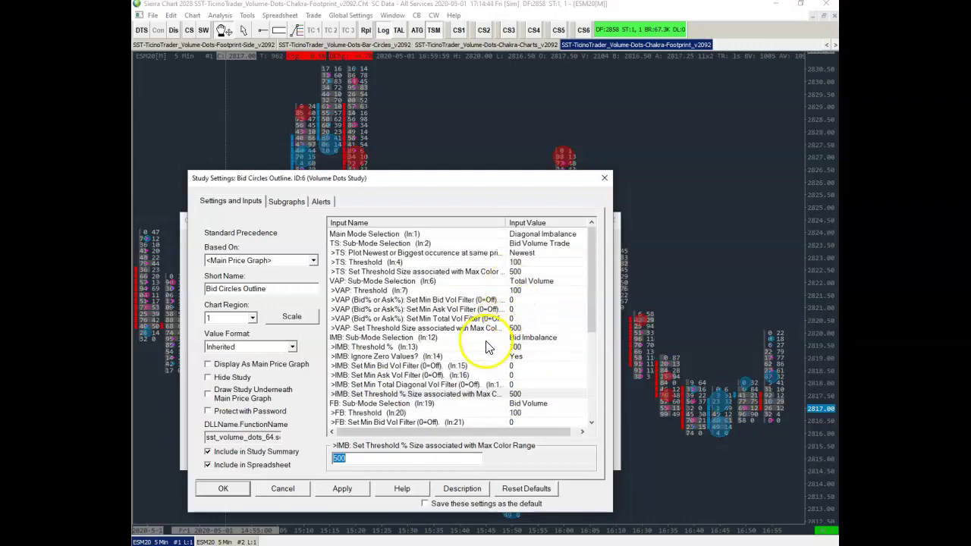
pyautogui.scroll(-2, 488, 319)
pyautogui.scroll(-2, 455, 338)
pyautogui.scroll(-2, 444, 347)
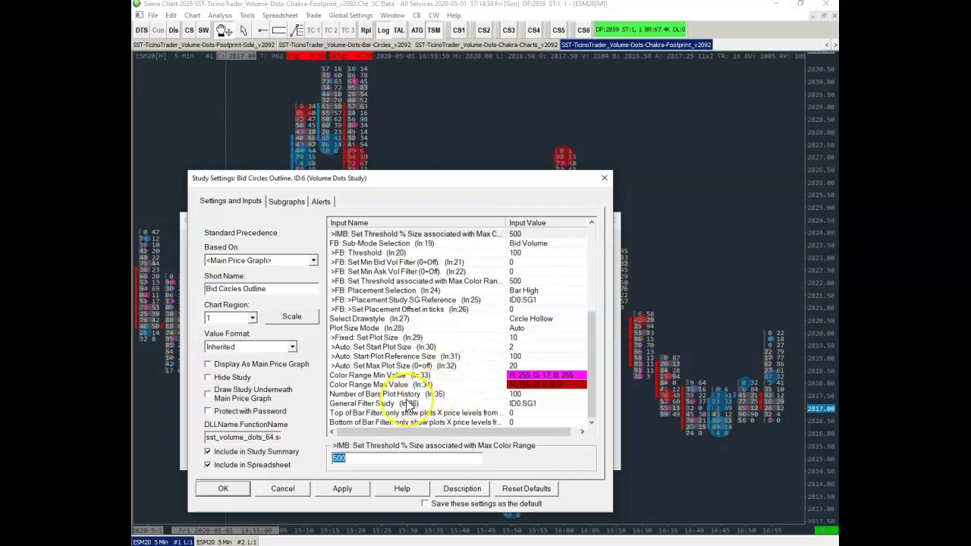
pyautogui.click(379, 394)
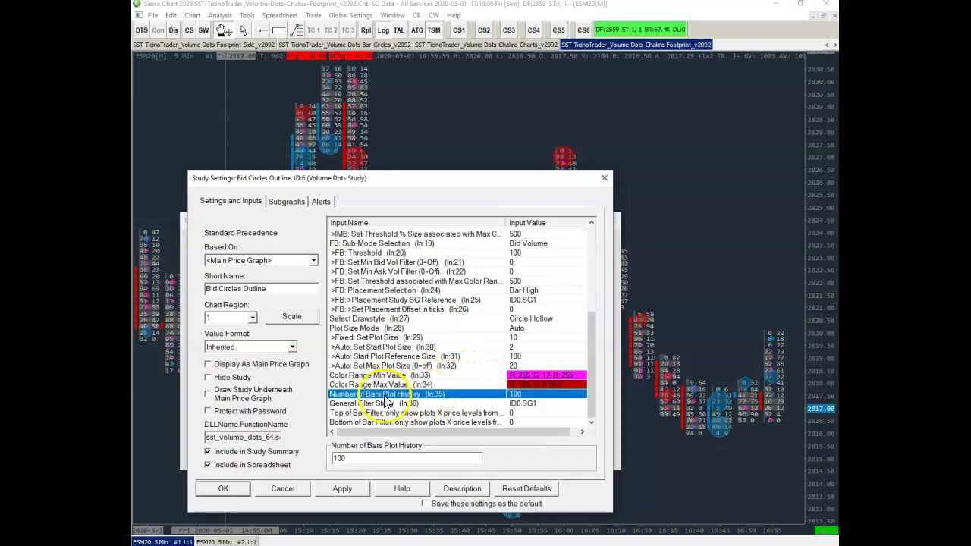
pyautogui.click(512, 396)
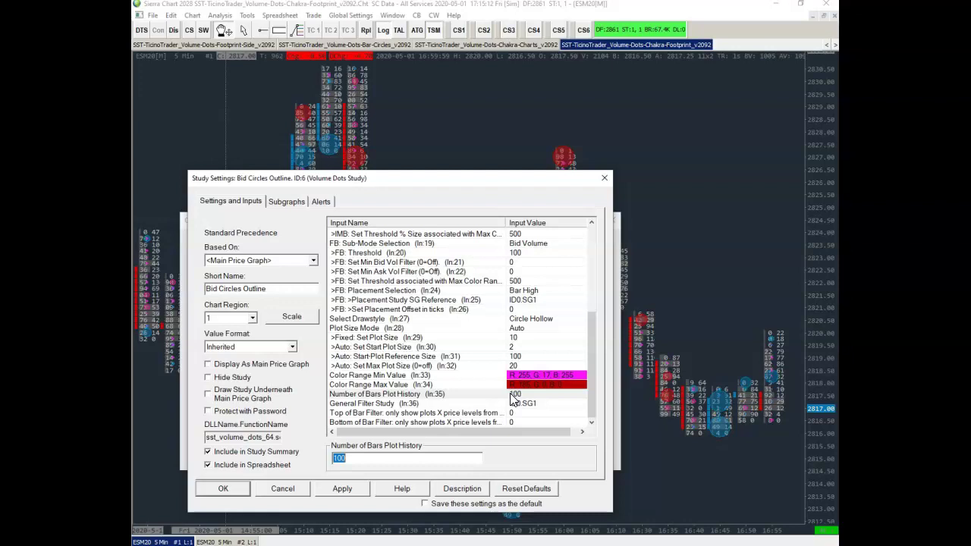
pyautogui.click(511, 394)
pyautogui.click(406, 405)
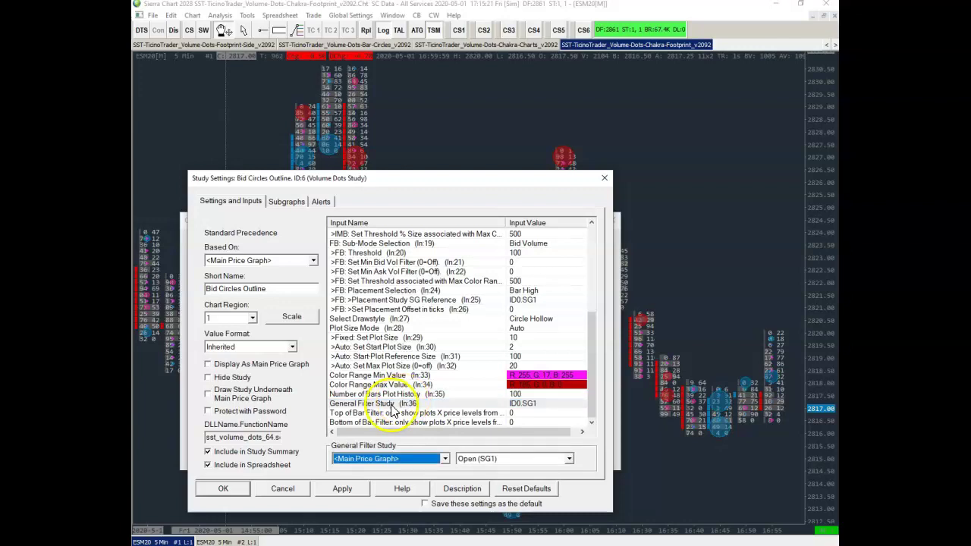
pyautogui.click(392, 414)
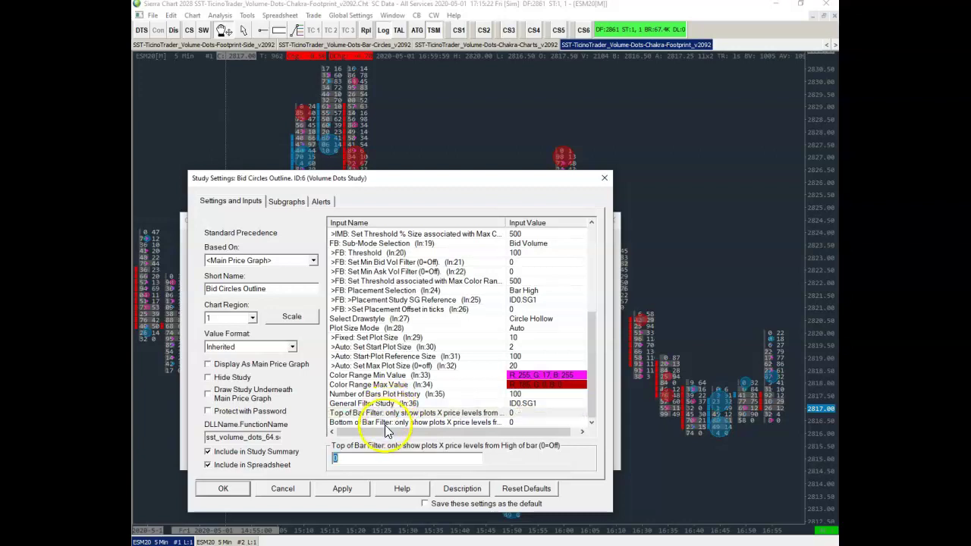
pyautogui.click(385, 424)
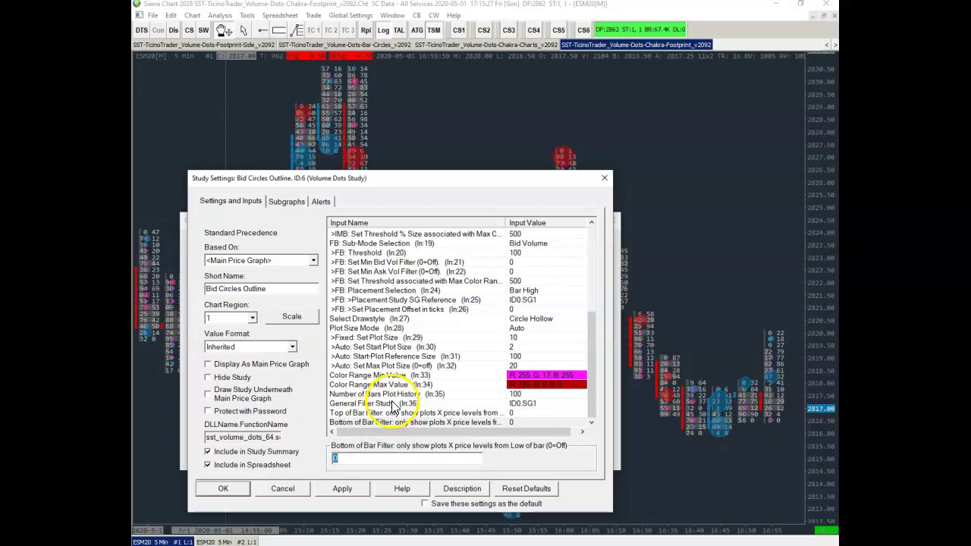
pyautogui.click(389, 404)
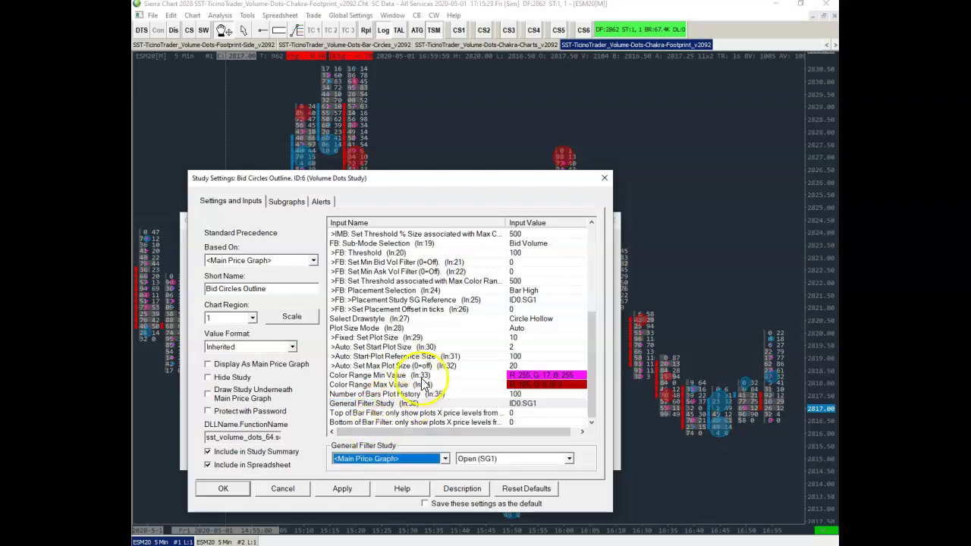
pyautogui.scroll(6, 448, 319)
pyautogui.scroll(-6, 465, 327)
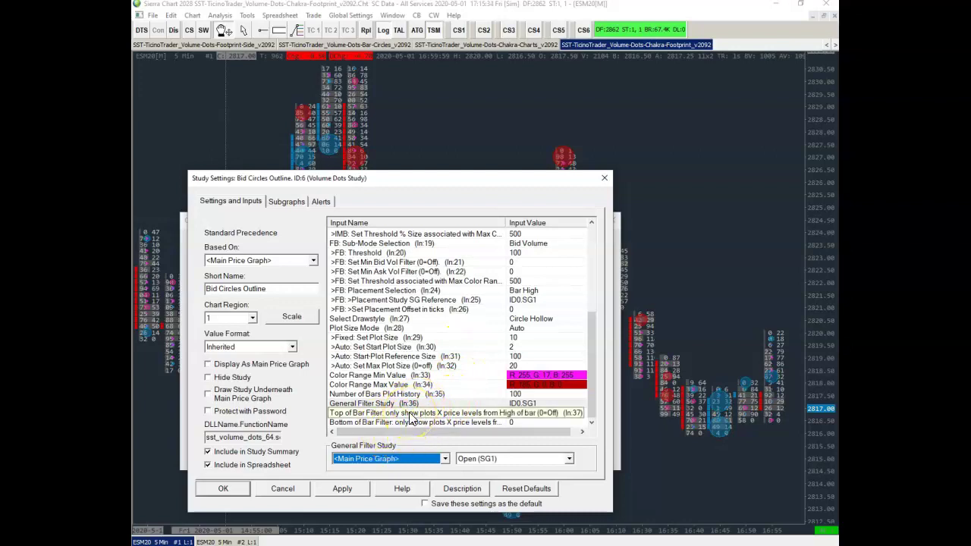
pyautogui.click(385, 414)
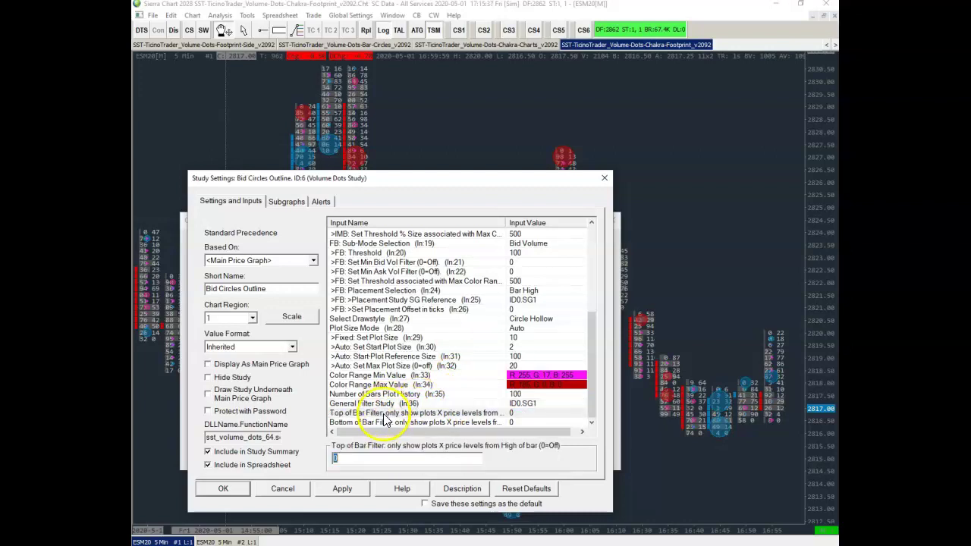
pyautogui.click(385, 421)
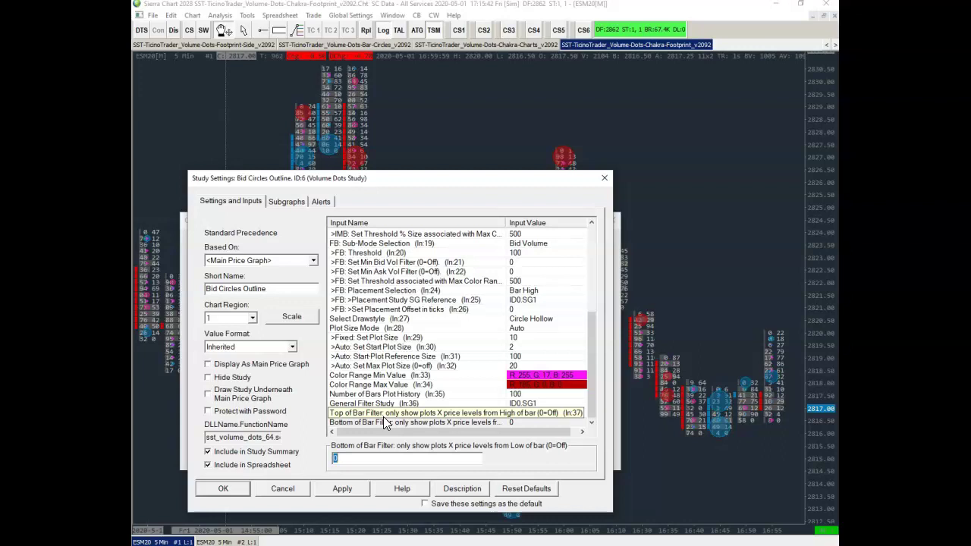
# Step: Set the Top of Bar Filter to 2 and apply it
pyautogui.click(522, 414)
pyautogui.write('2')
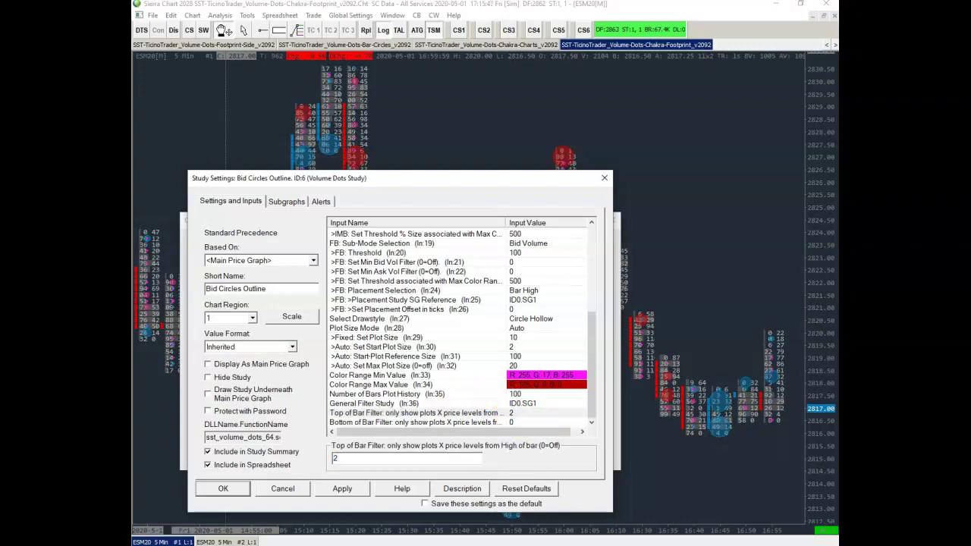
pyautogui.scroll(6, 531, 395)
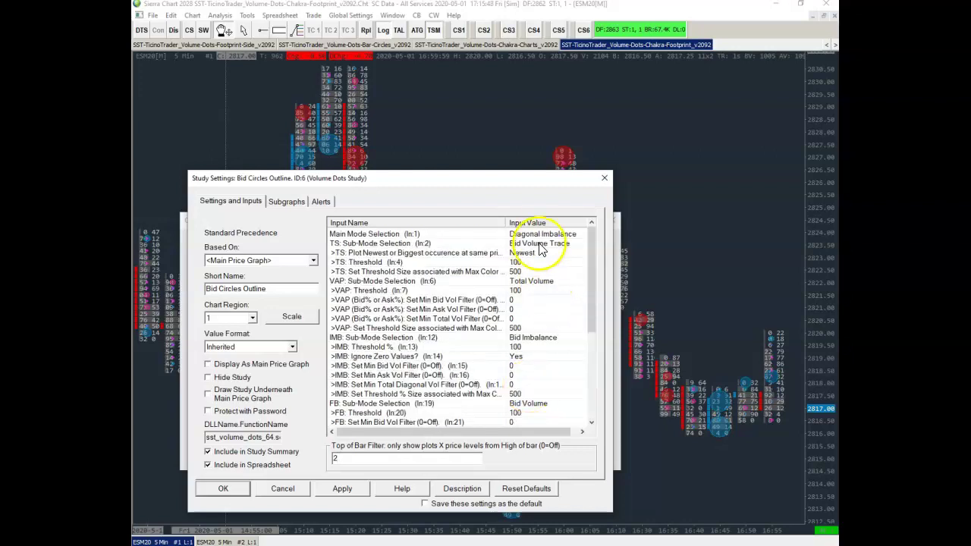
pyautogui.scroll(-6, 527, 344)
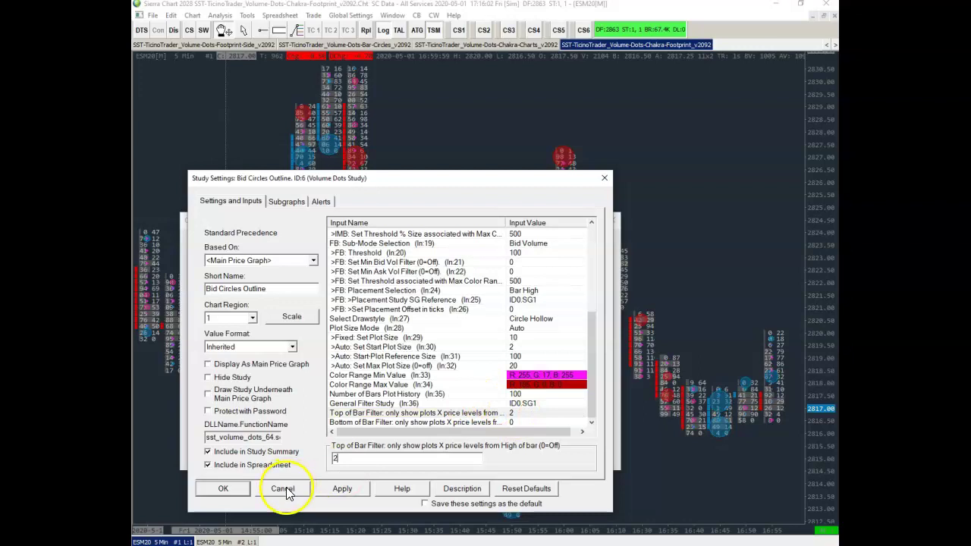
pyautogui.click(351, 490)
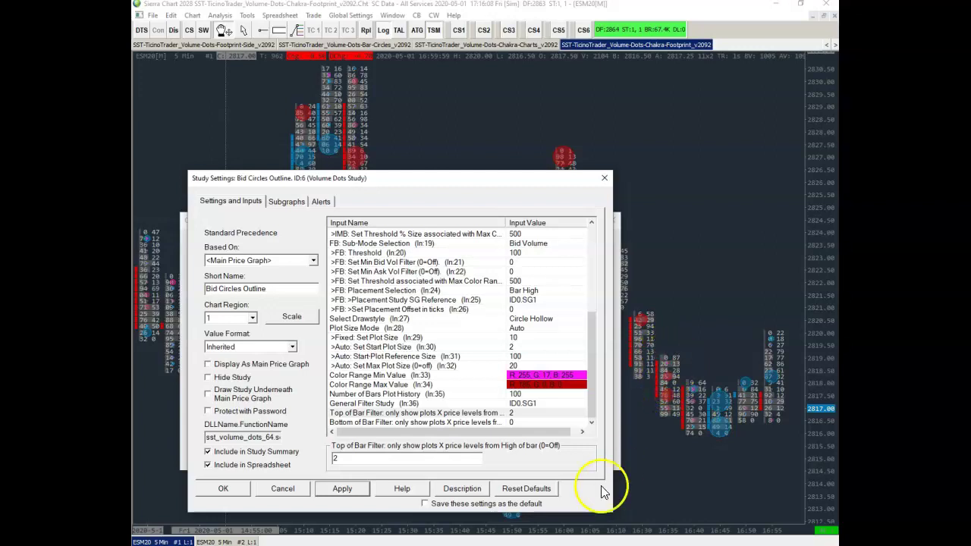
# Step: Change the Top of Bar Filter to 4 and apply, then reset it to 0
pyautogui.click(524, 413)
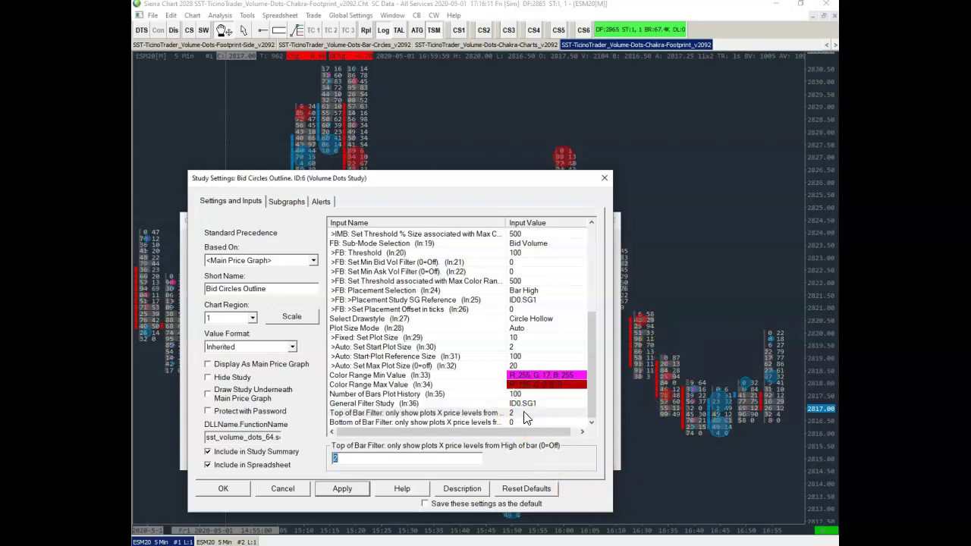
pyautogui.write('4')
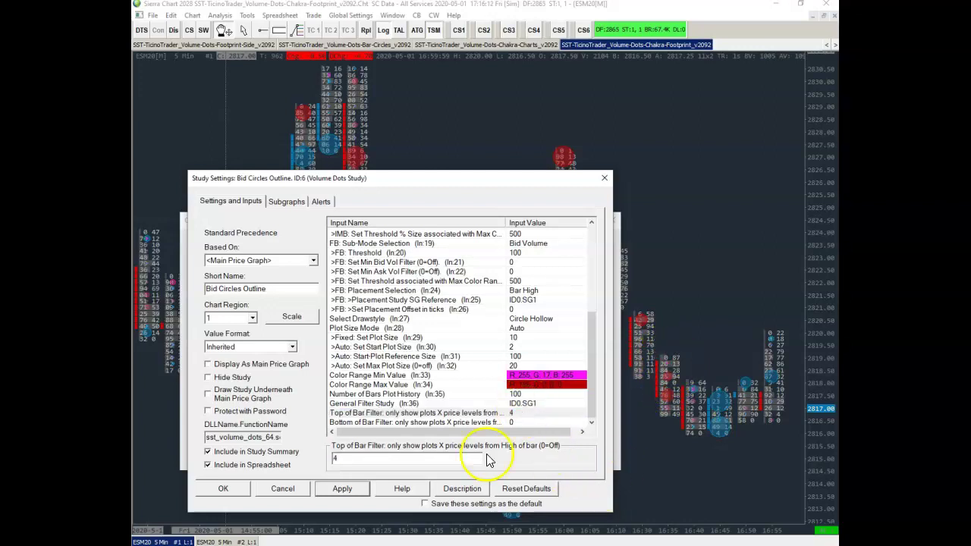
pyautogui.click(342, 490)
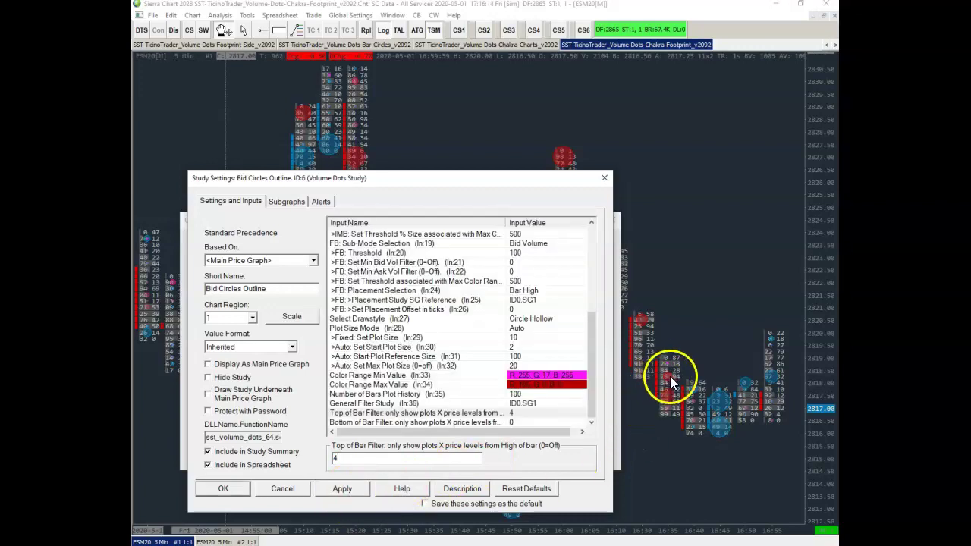
pyautogui.click(502, 412)
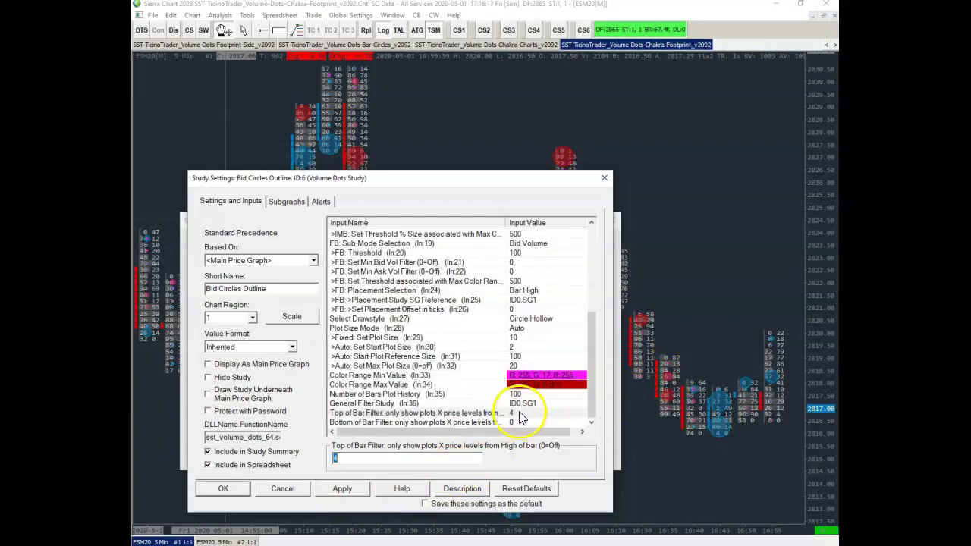
pyautogui.write('0')
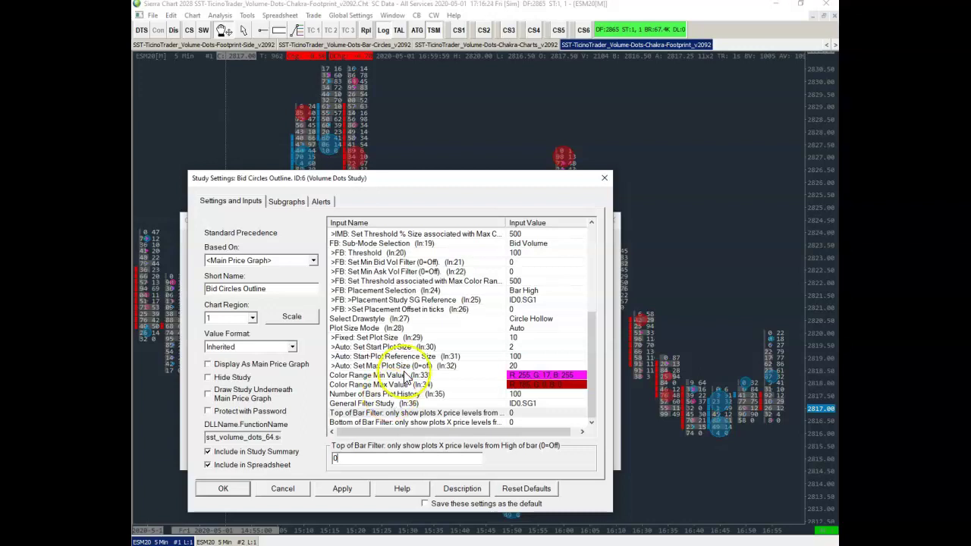
# Step: Look over the Top of Bar Filter and Bottom of Bar Filter inputs
pyautogui.click(452, 413)
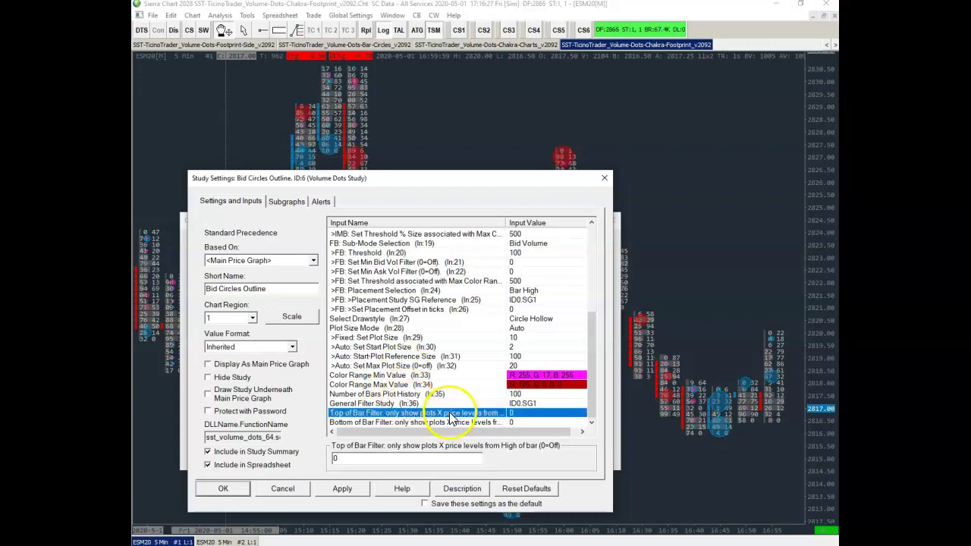
pyautogui.click(452, 422)
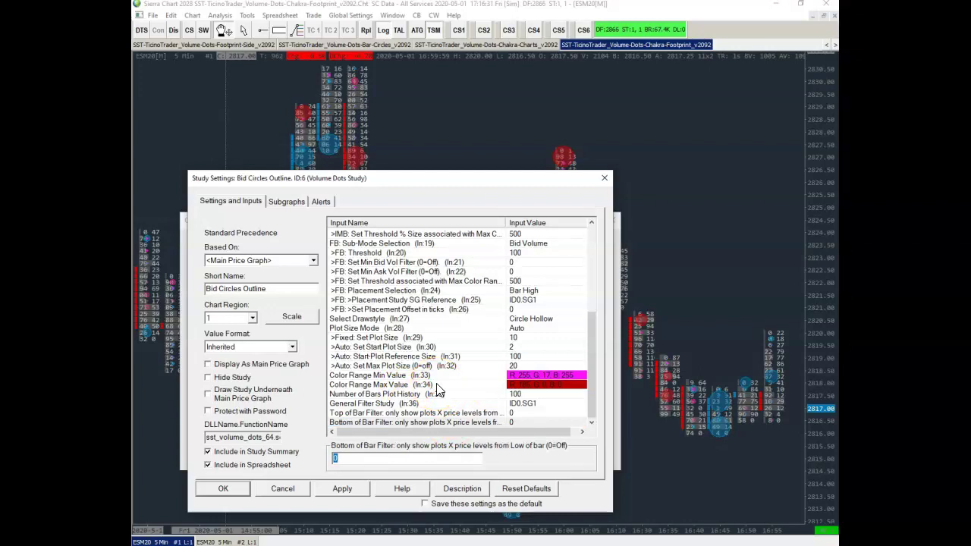
pyautogui.scroll(6, 438, 390)
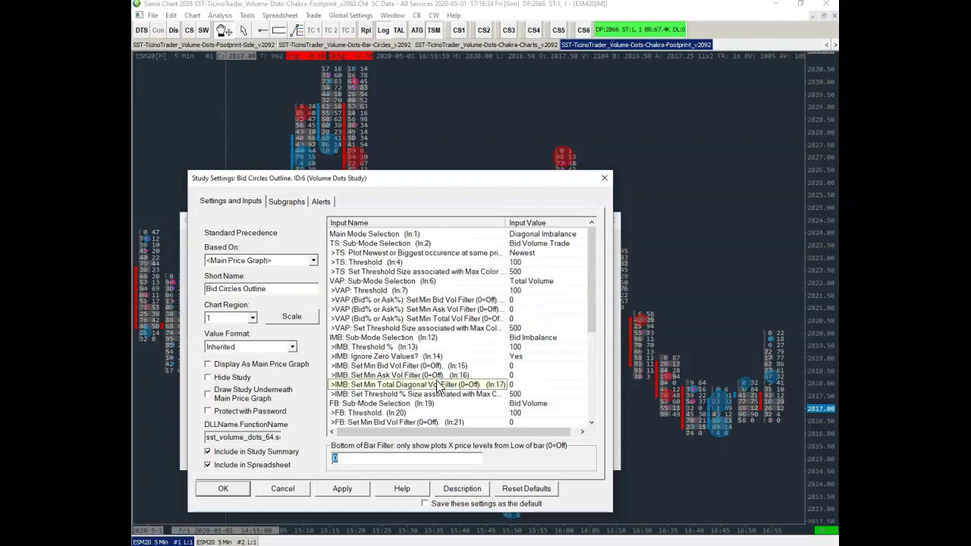
pyautogui.scroll(-6, 437, 386)
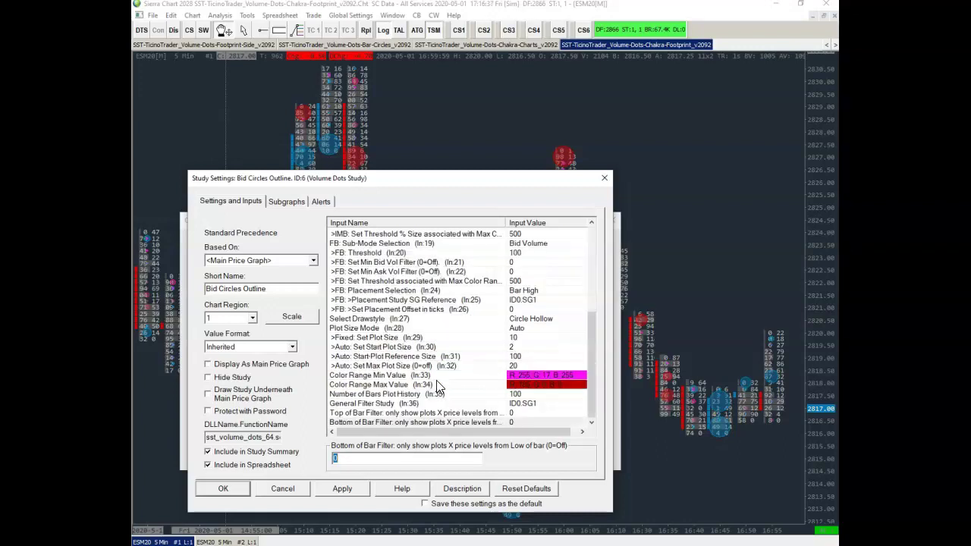
pyautogui.scroll(6, 436, 380)
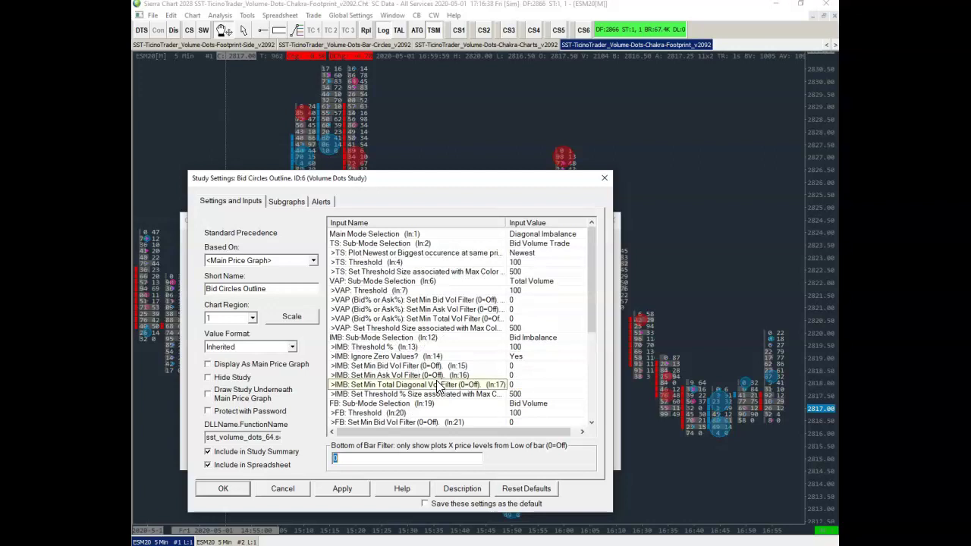
# Step: Confirm Main Mode stays Diagonal Imbalance, view the TS sub-mode, and cancel Study Settings
pyautogui.click(535, 235)
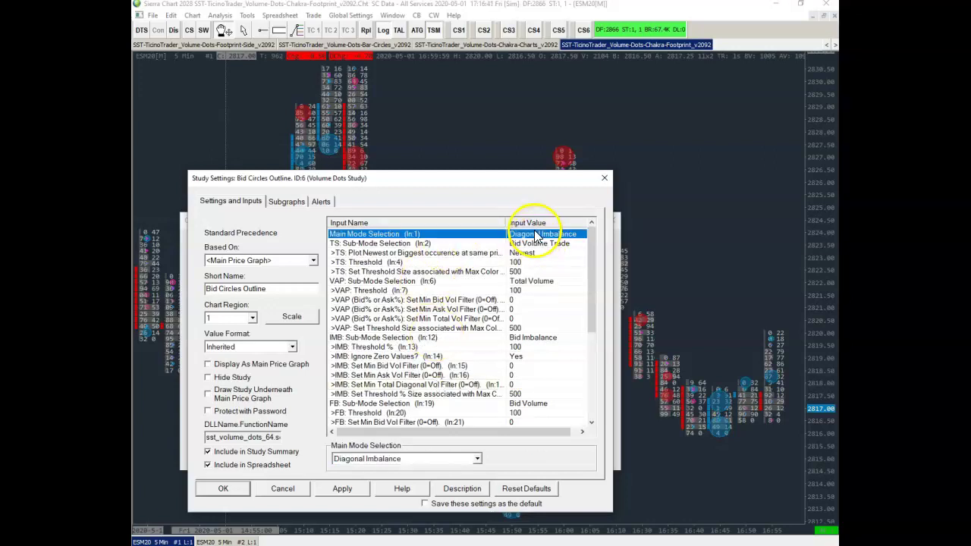
pyautogui.click(408, 459)
pyautogui.click(412, 460)
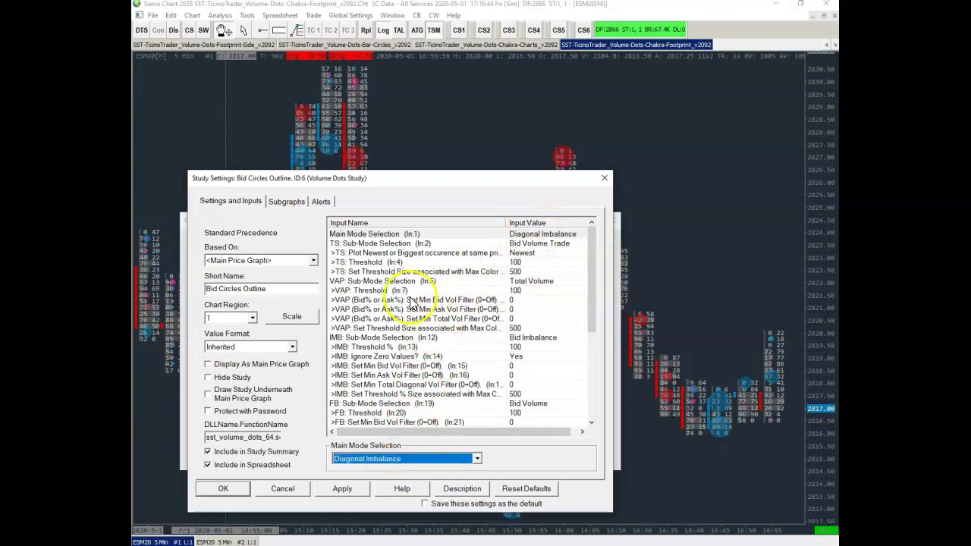
pyautogui.click(394, 244)
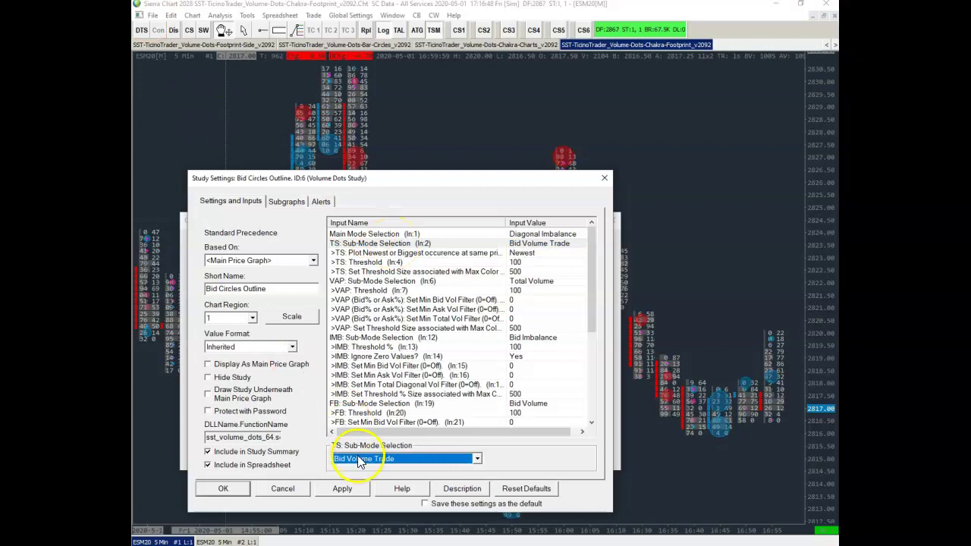
pyautogui.click(283, 489)
# Step: Close Chart Studies, open the ESM20 Time and Sales window from the Chart menu, and widen it
pyautogui.click(270, 457)
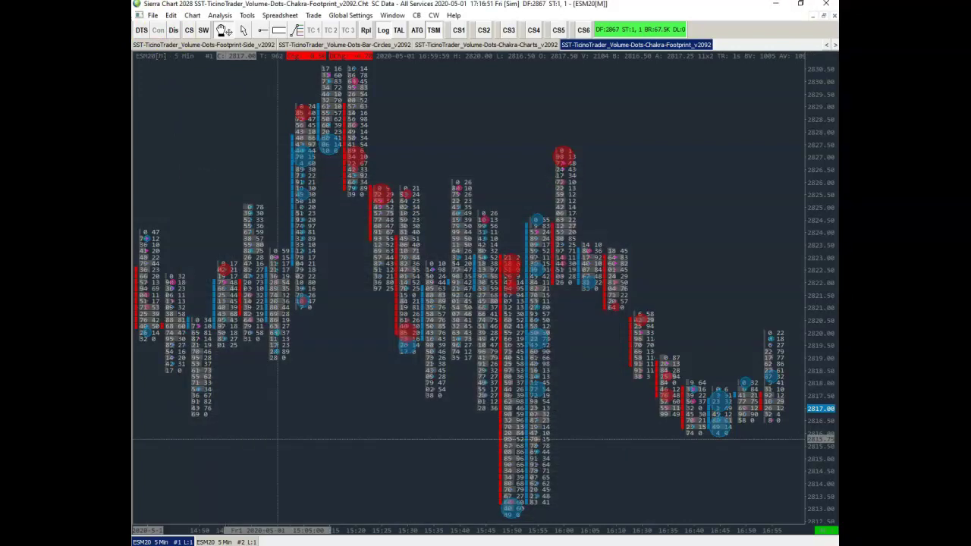
pyautogui.click(153, 16)
pyautogui.moveTo(194, 18)
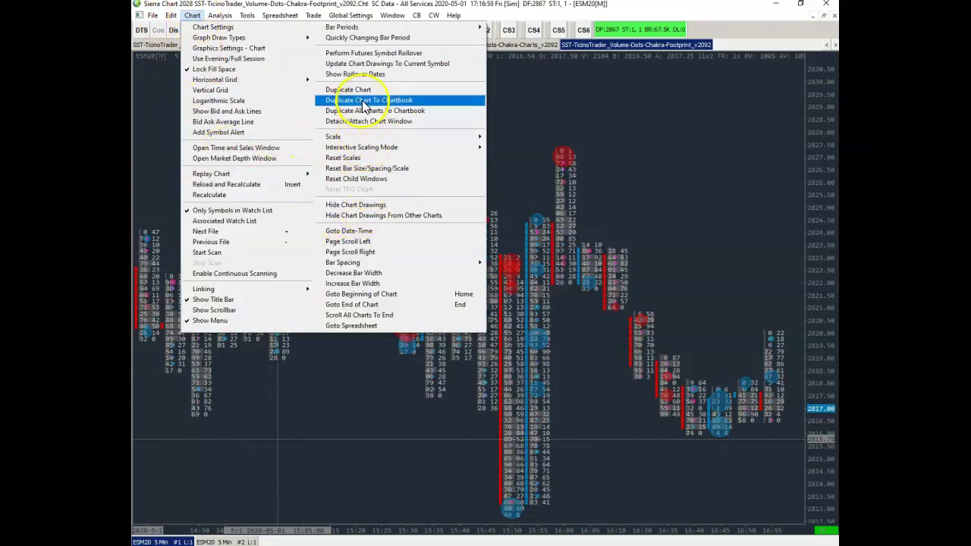
pyautogui.click(266, 149)
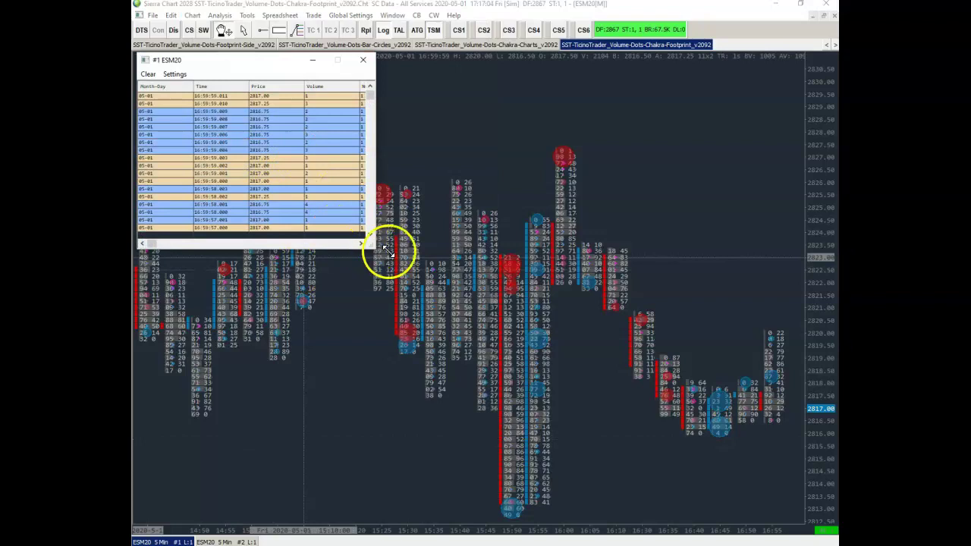
pyautogui.moveTo(375, 251); pyautogui.dragTo(422, 255)
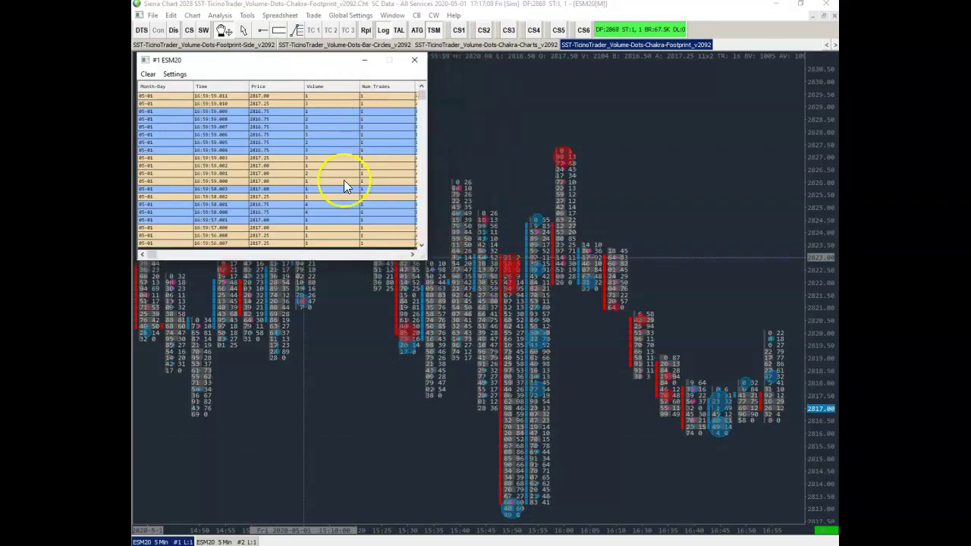
pyautogui.click(189, 29)
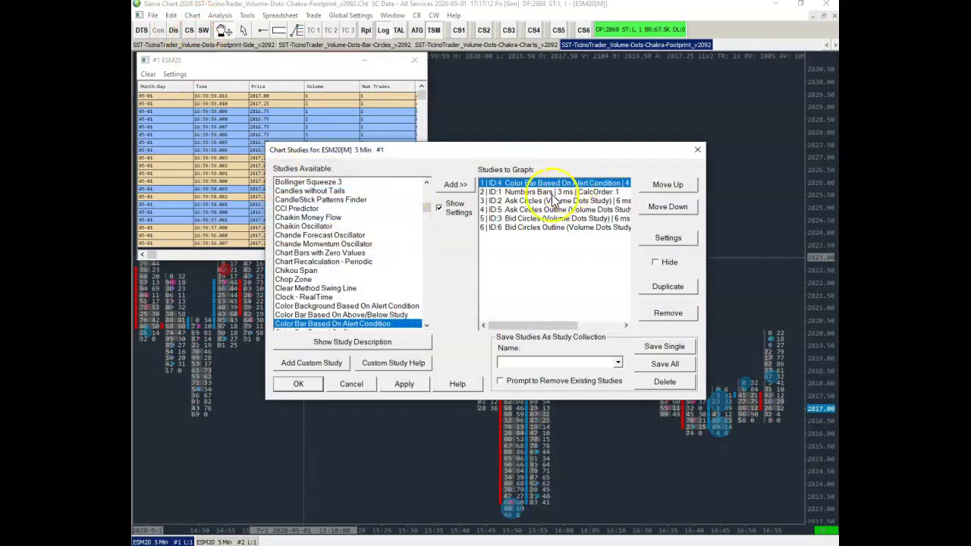
pyautogui.click(561, 219)
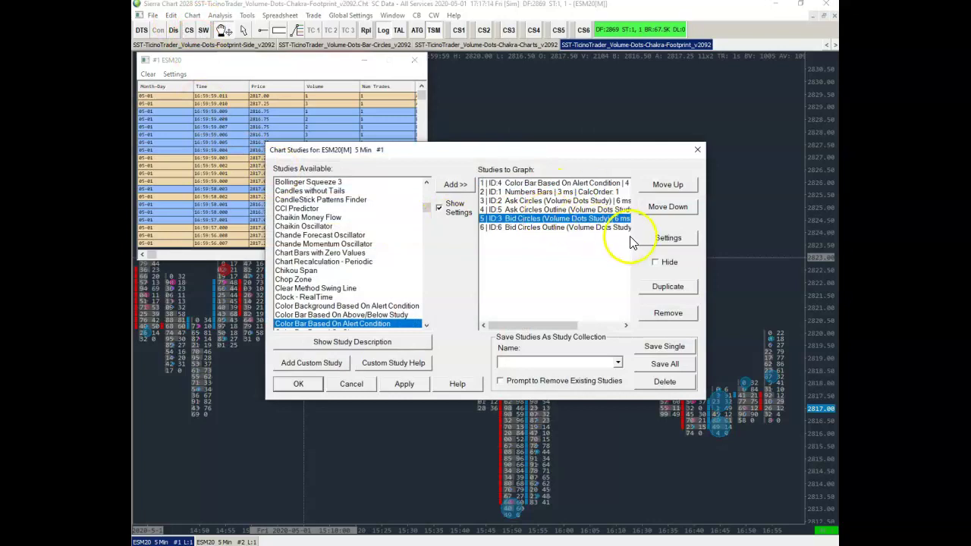
pyautogui.click(666, 237)
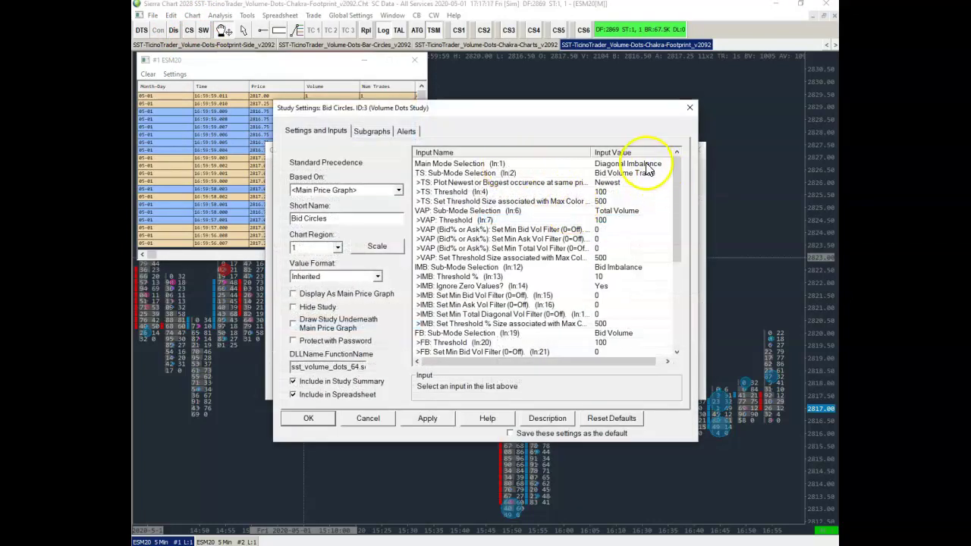
pyautogui.click(645, 164)
pyautogui.click(457, 391)
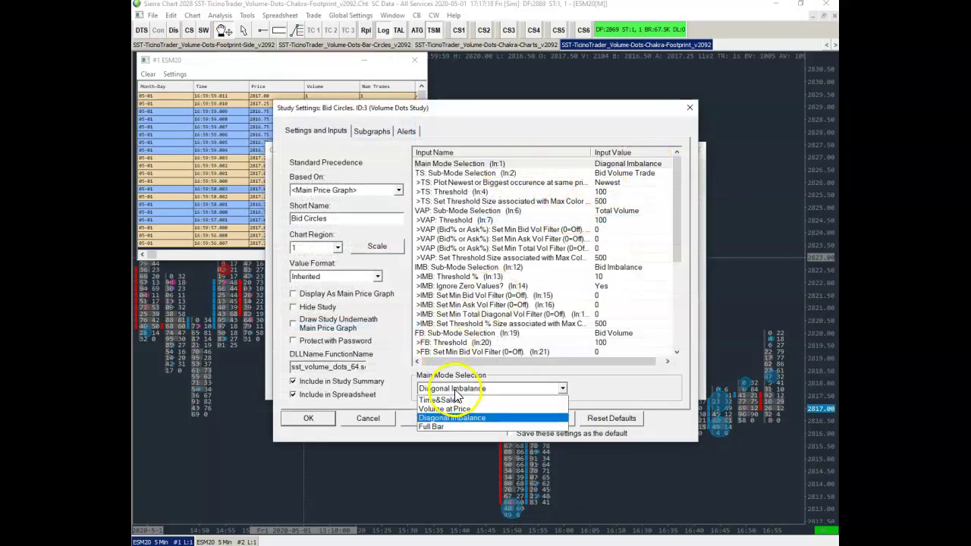
pyautogui.click(456, 391)
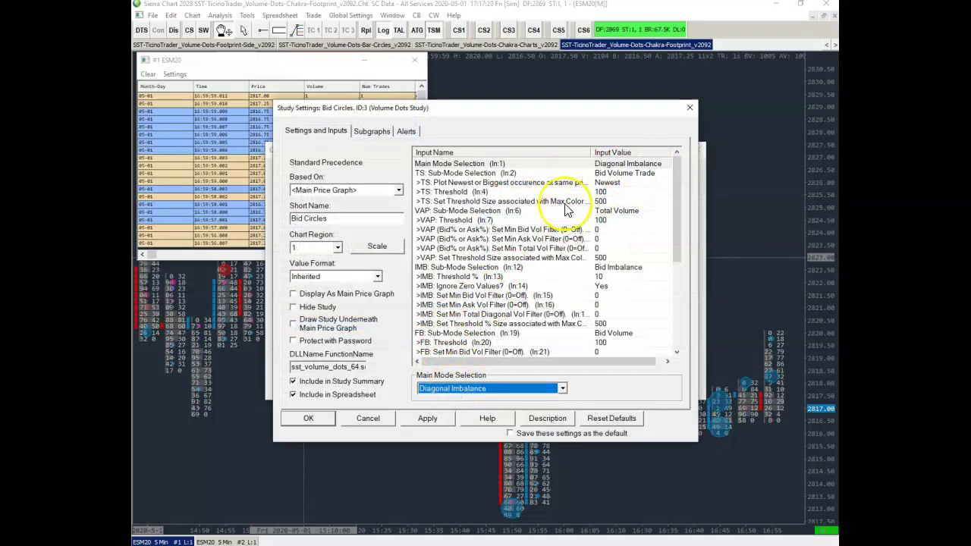
pyautogui.click(468, 184)
pyautogui.click(464, 173)
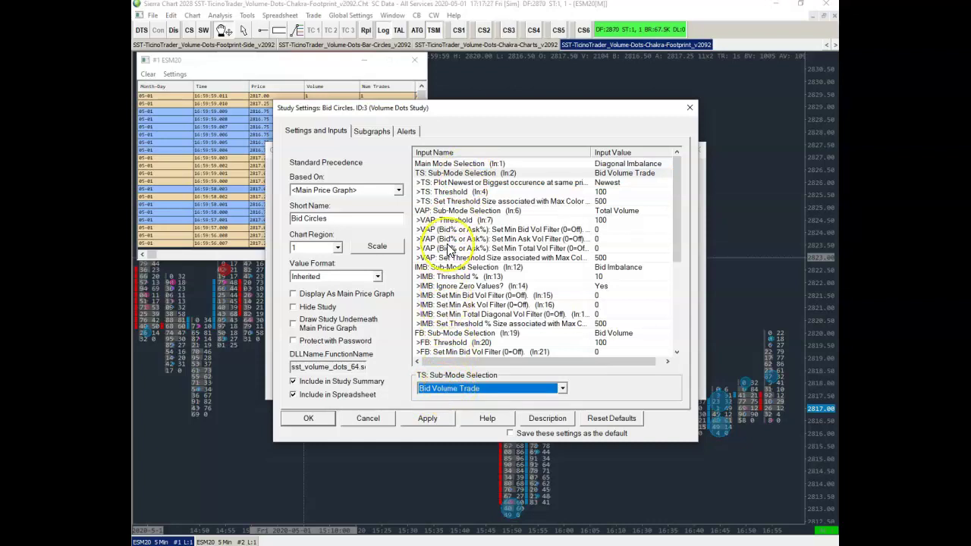
pyautogui.click(459, 183)
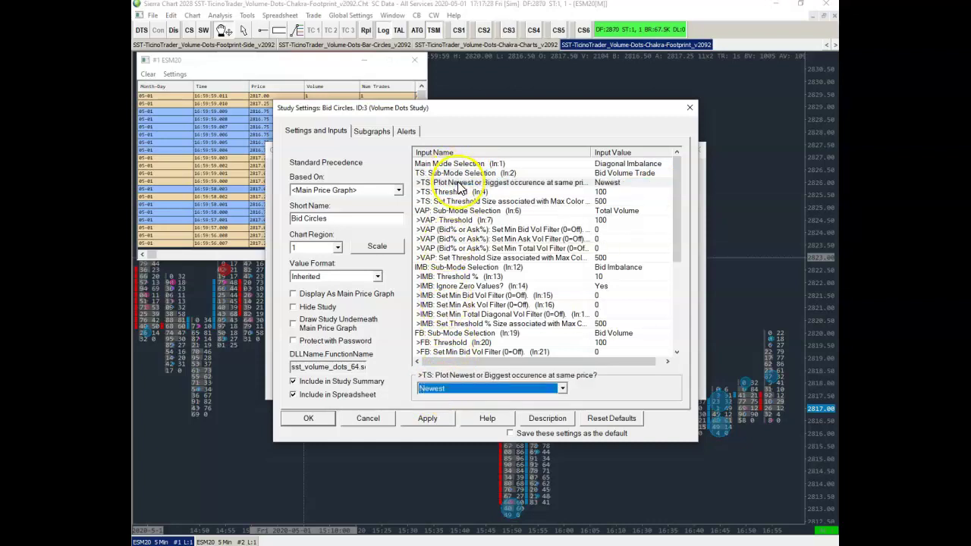
pyautogui.click(459, 193)
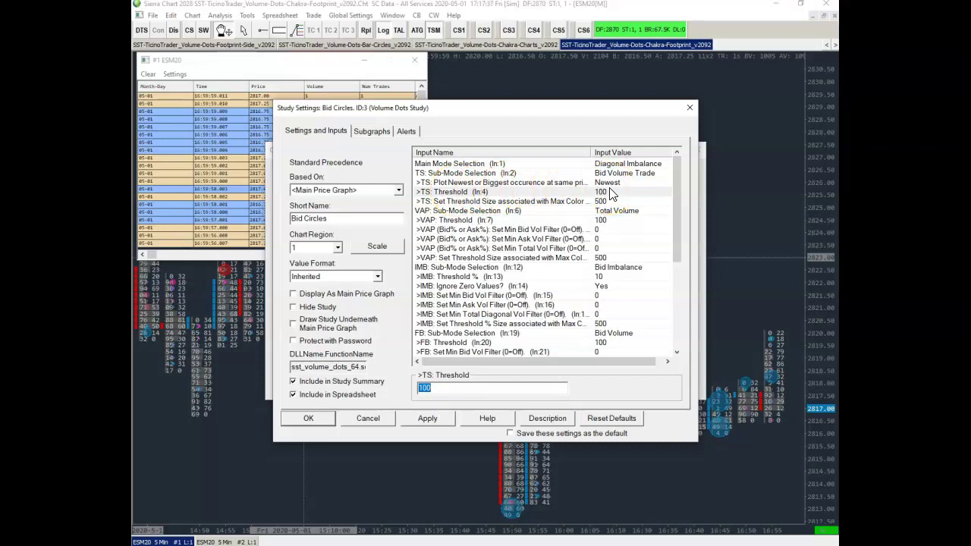
pyautogui.scroll(-5, 533, 186)
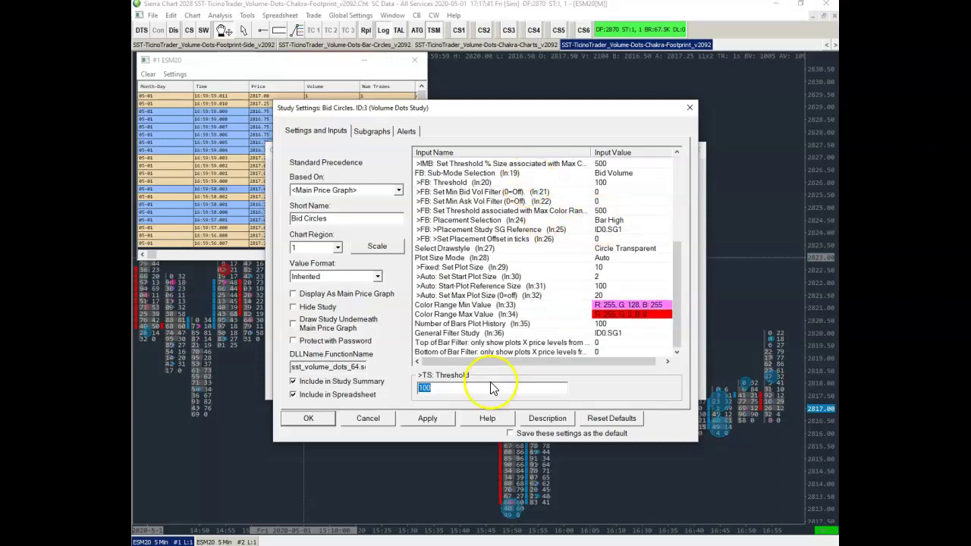
pyautogui.click(610, 249)
pyautogui.click(489, 388)
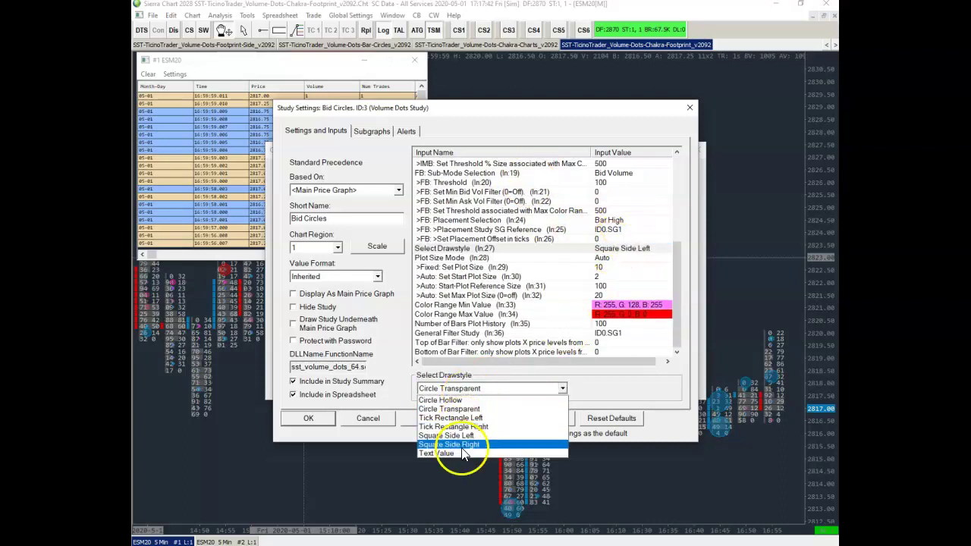
pyautogui.click(449, 409)
pyautogui.scroll(5, 550, 273)
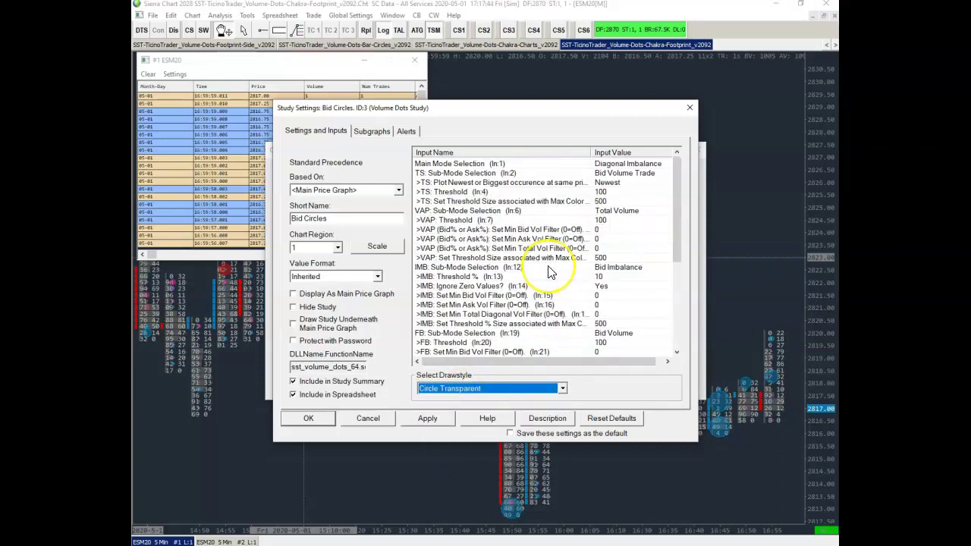
pyautogui.click(574, 184)
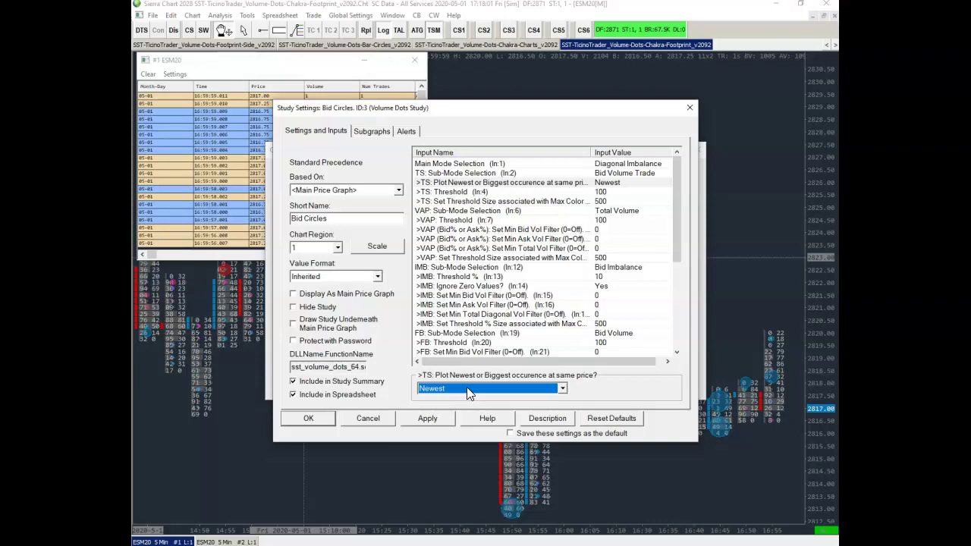
pyautogui.click(484, 194)
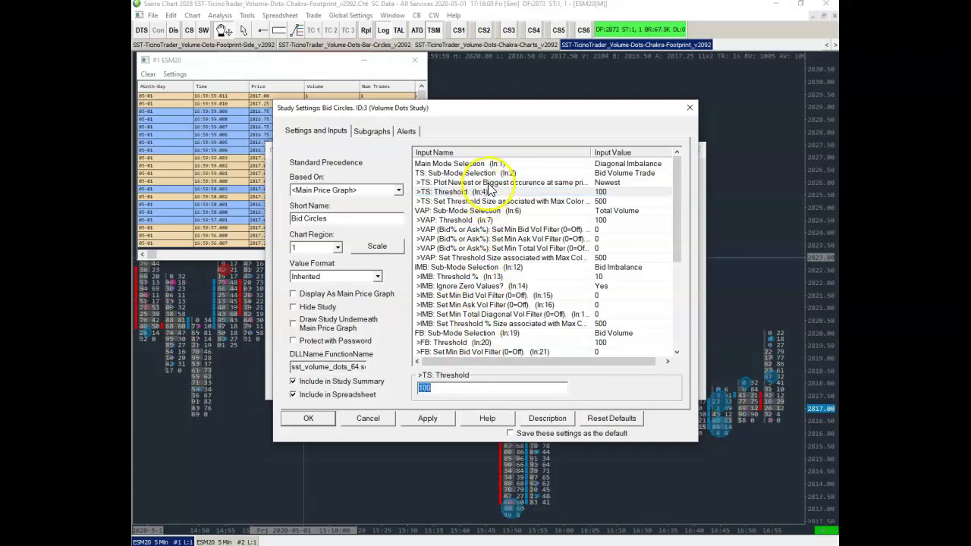
pyautogui.click(486, 183)
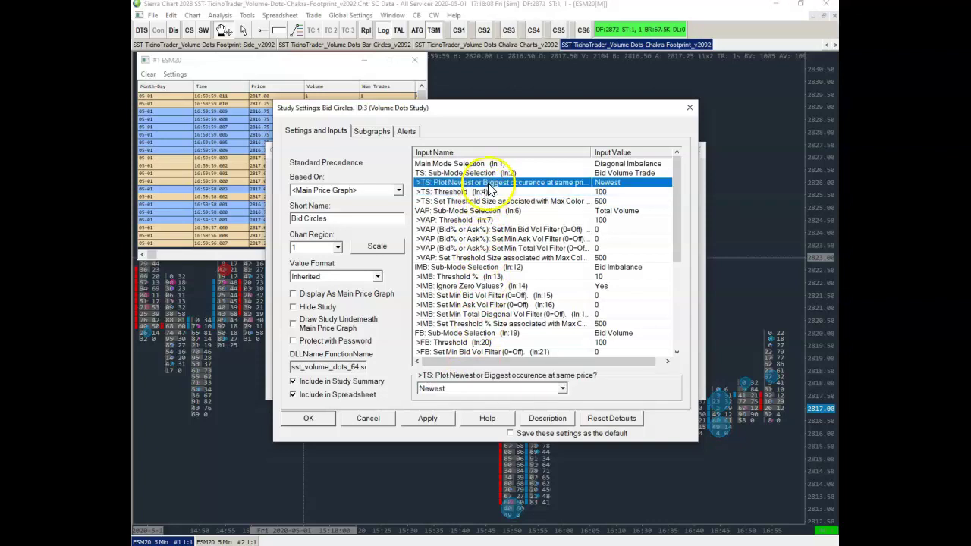
pyautogui.click(480, 388)
pyautogui.click(480, 389)
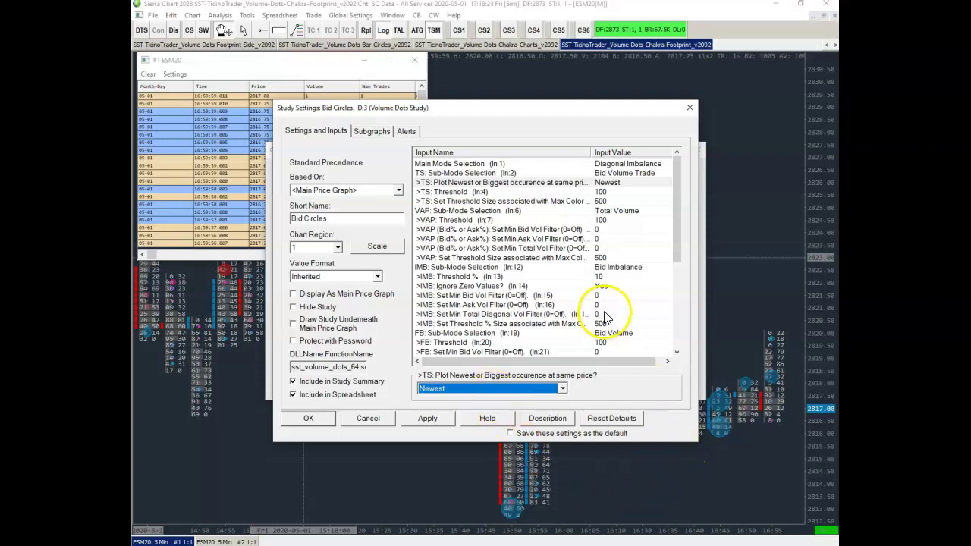
pyautogui.click(637, 192)
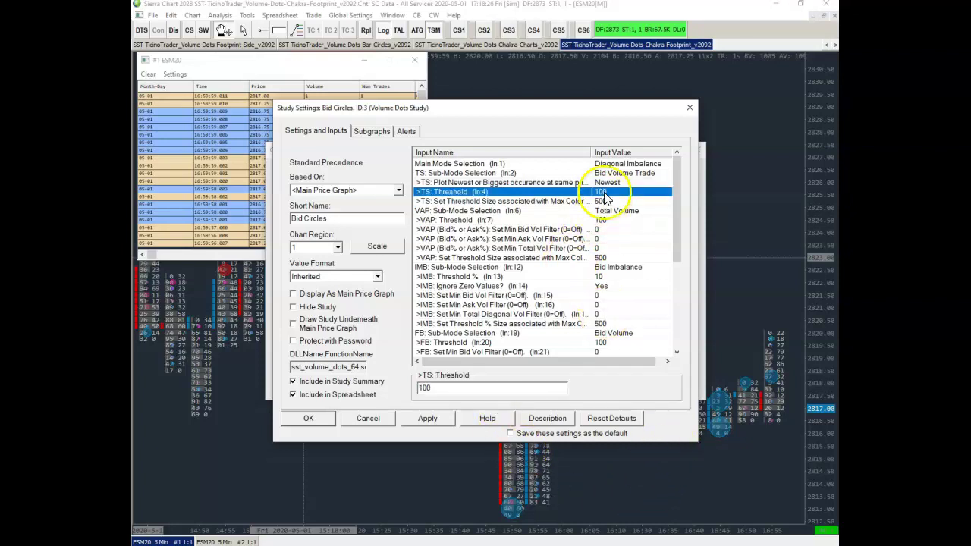
# Step: Change the Bid Circles VAP sub-mode from Total Volume to Bid%, then check the VAP threshold and bid filter
pyautogui.click(493, 221)
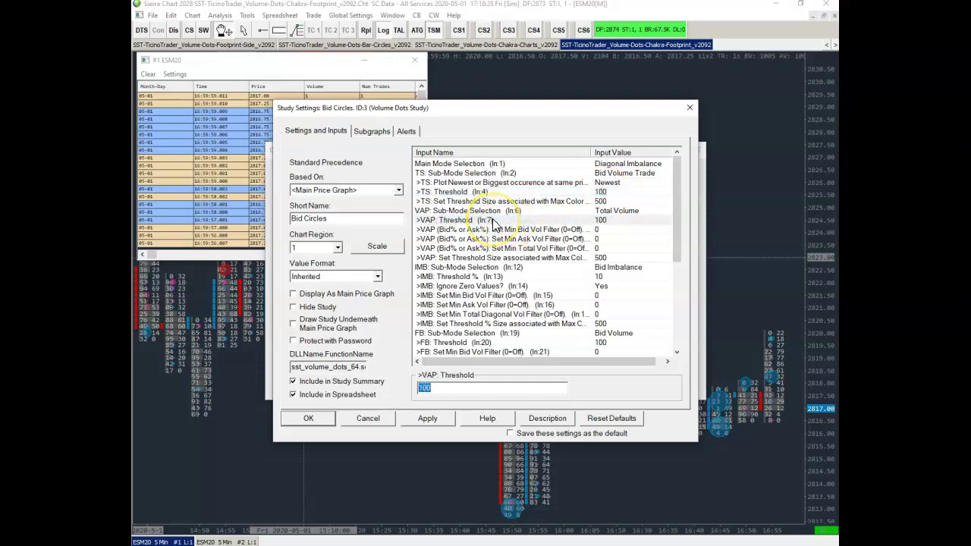
pyautogui.click(493, 211)
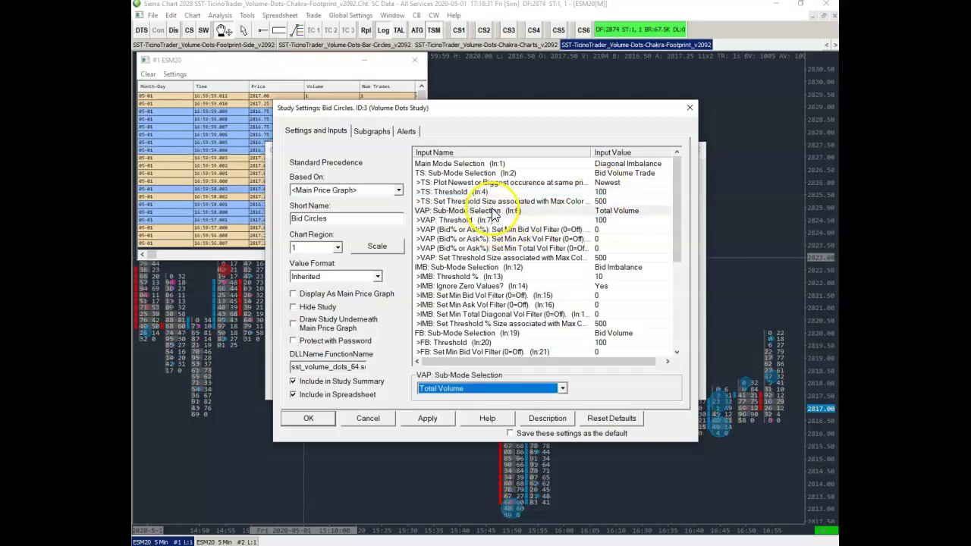
pyautogui.click(455, 389)
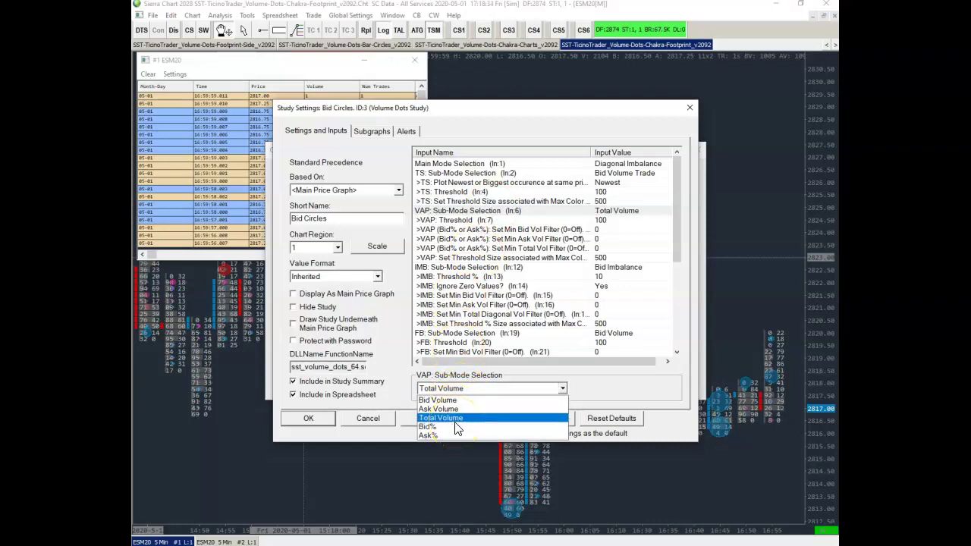
pyautogui.click(451, 433)
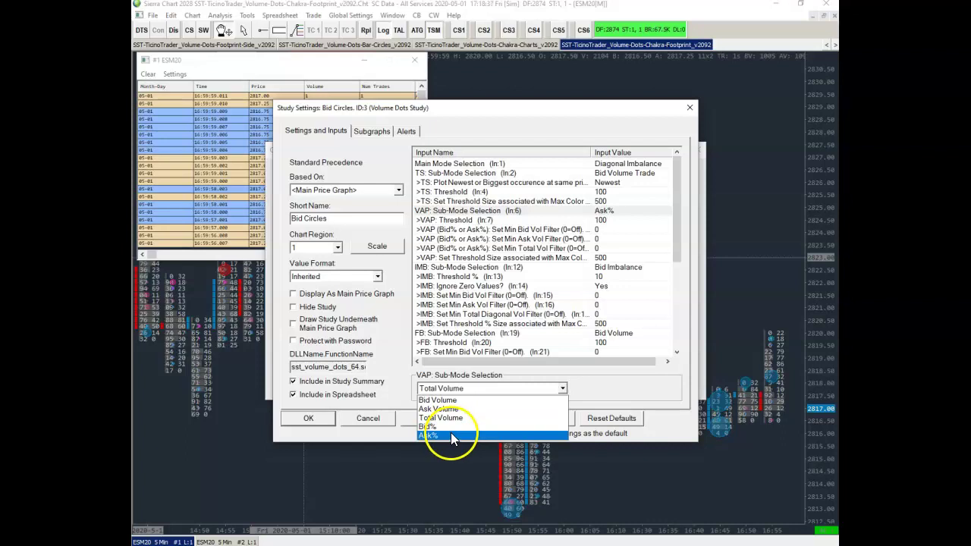
pyautogui.click(451, 428)
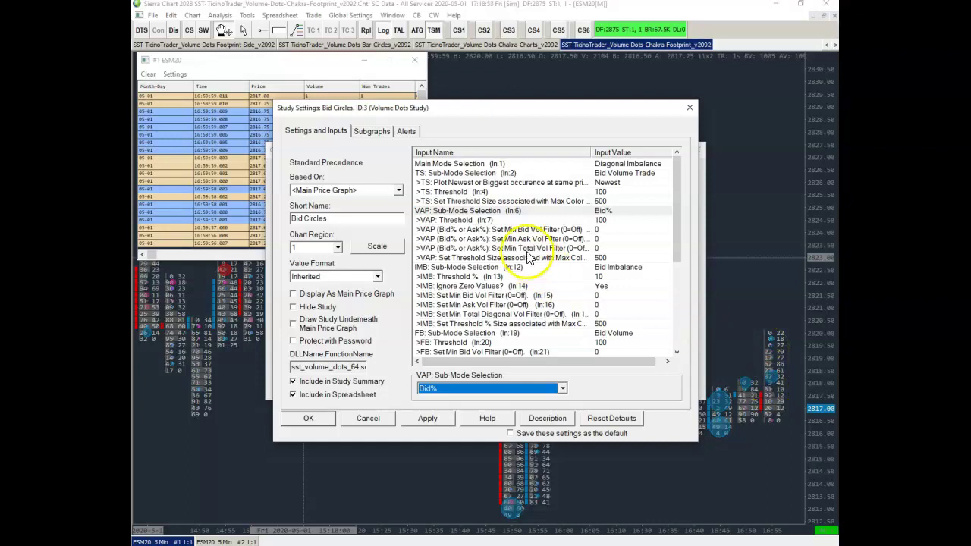
pyautogui.click(520, 222)
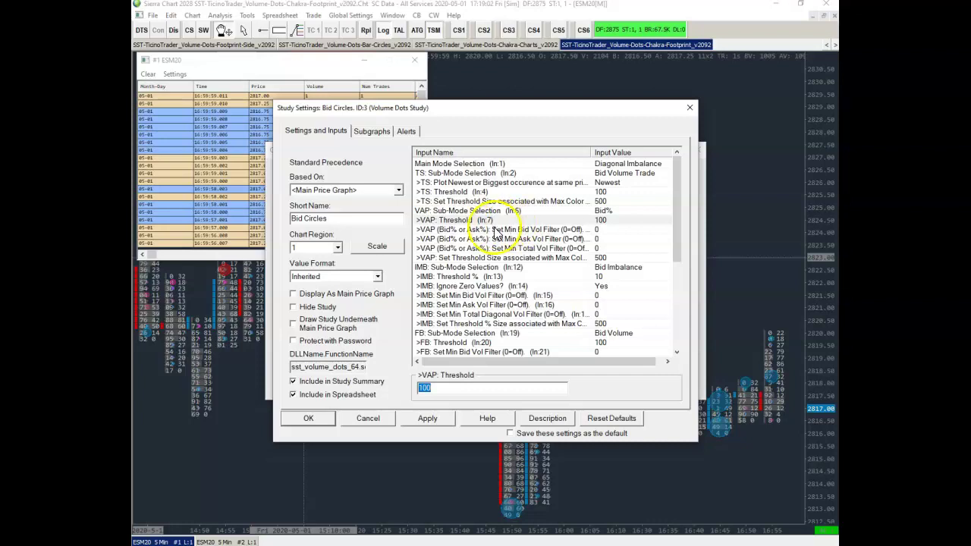
pyautogui.click(471, 230)
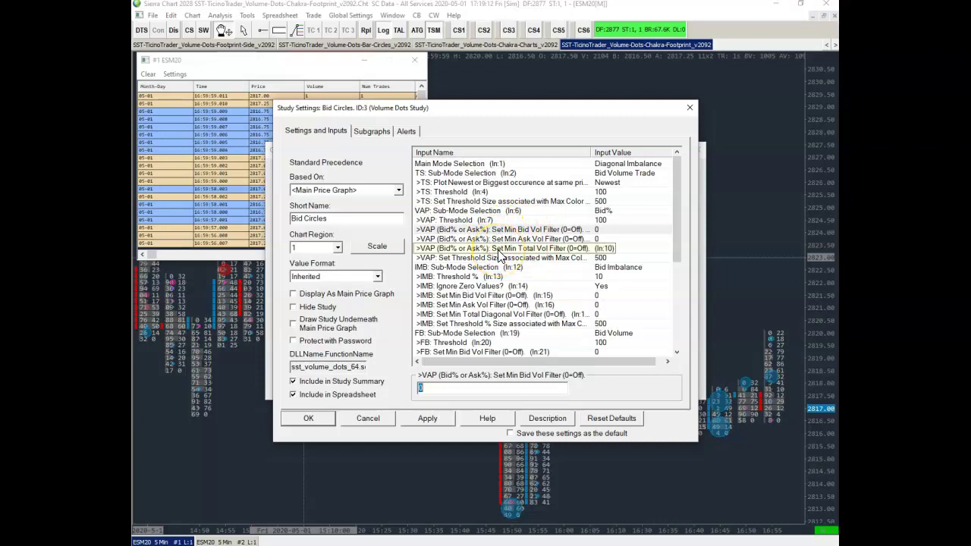
pyautogui.click(455, 267)
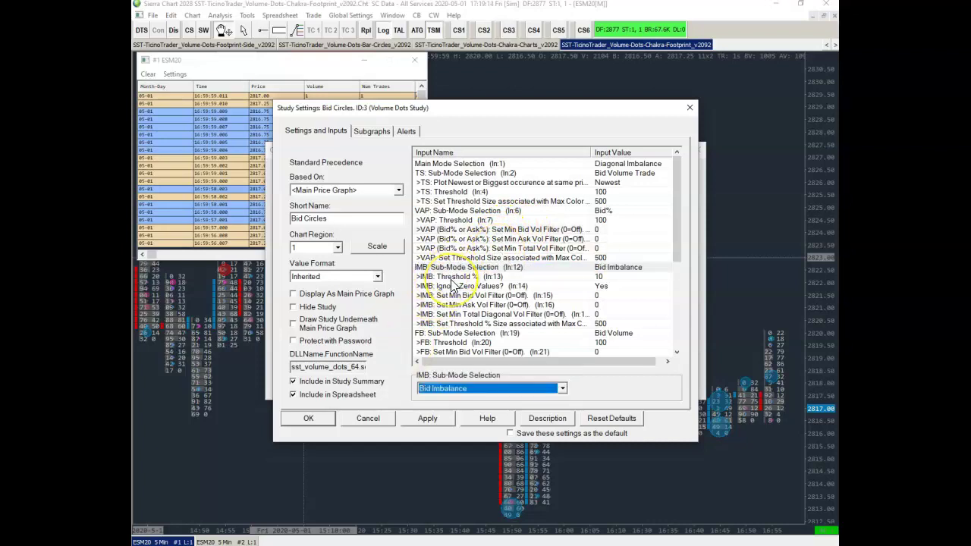
pyautogui.scroll(-3, 452, 284)
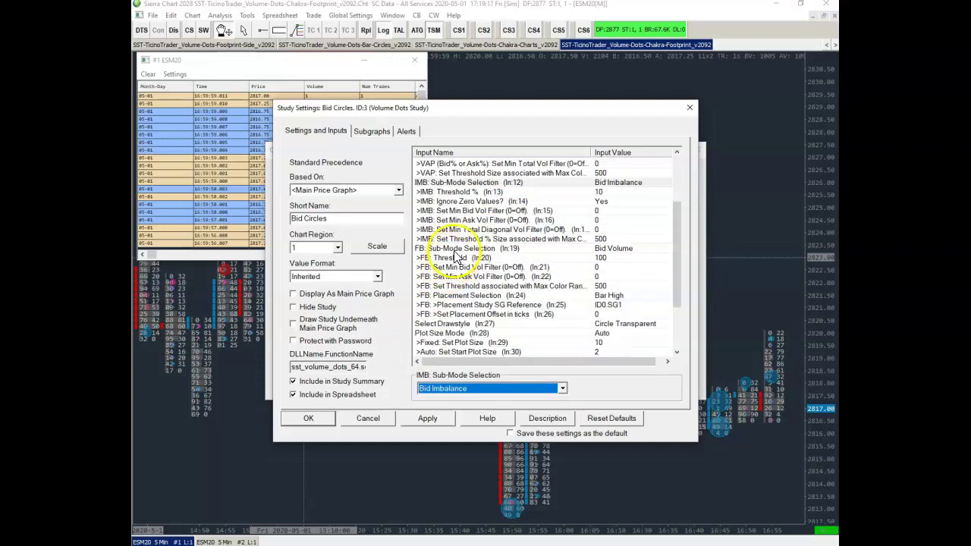
pyautogui.click(455, 250)
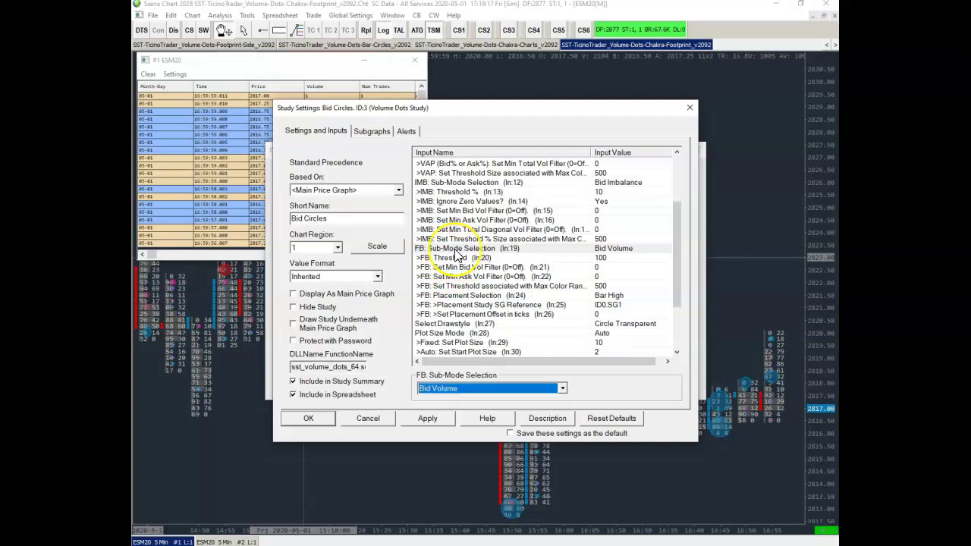
pyautogui.click(460, 389)
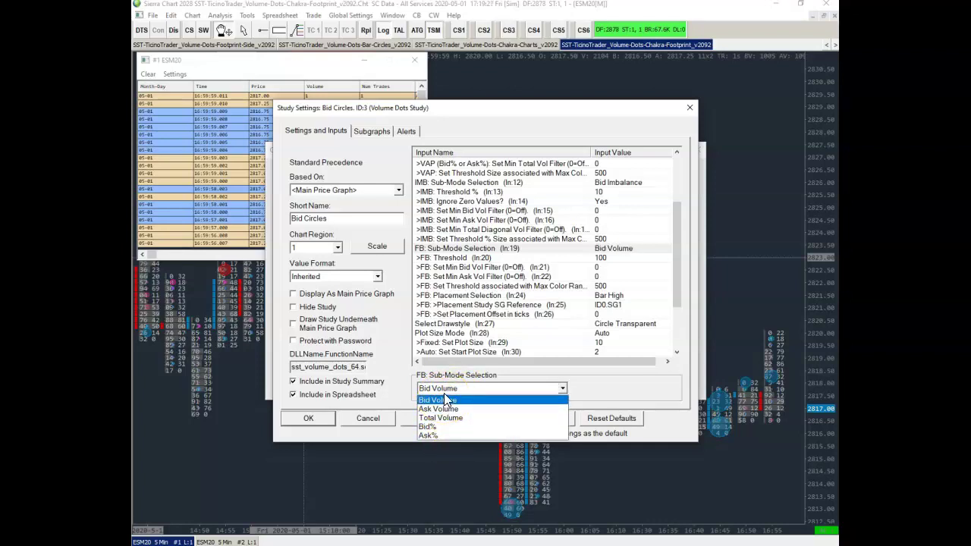
pyautogui.click(445, 397)
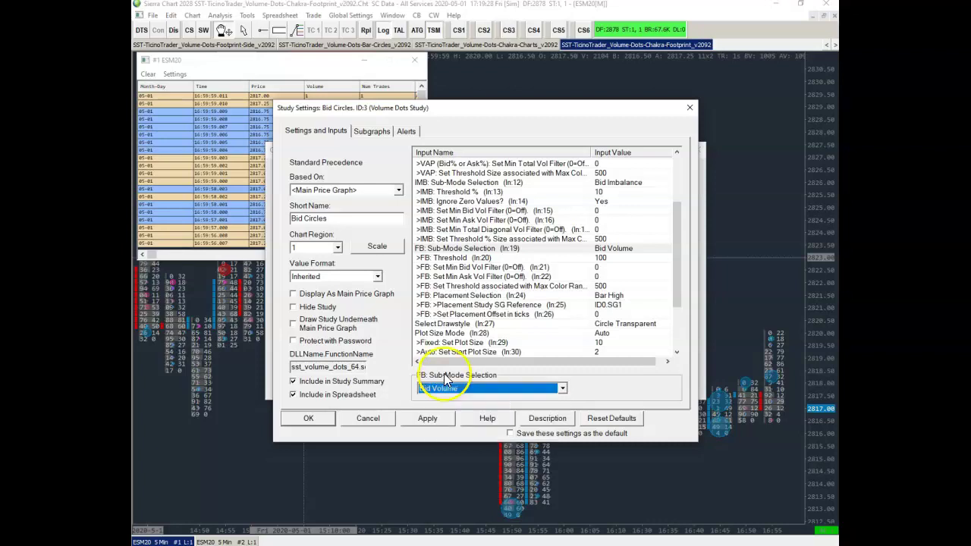
pyautogui.scroll(-3, 505, 312)
pyautogui.click(495, 353)
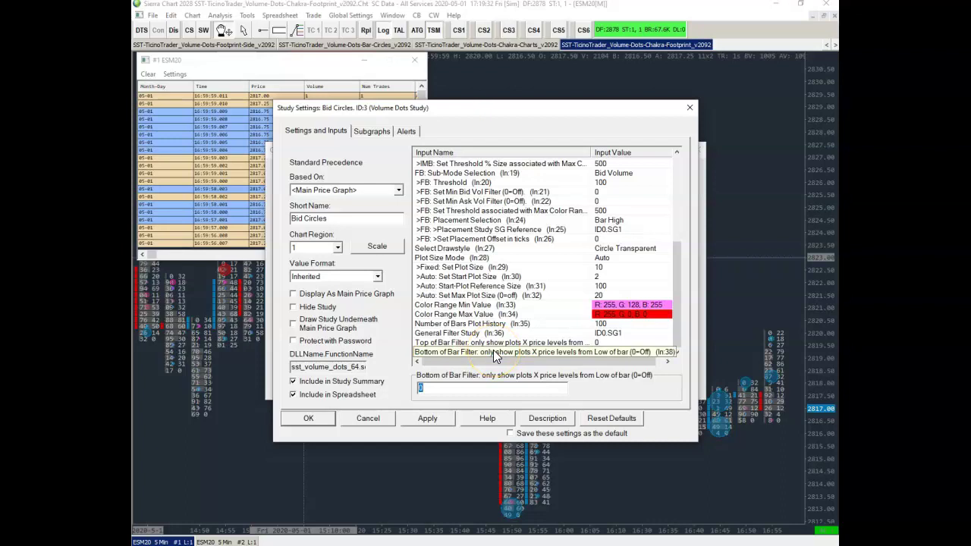
pyautogui.scroll(3, 493, 353)
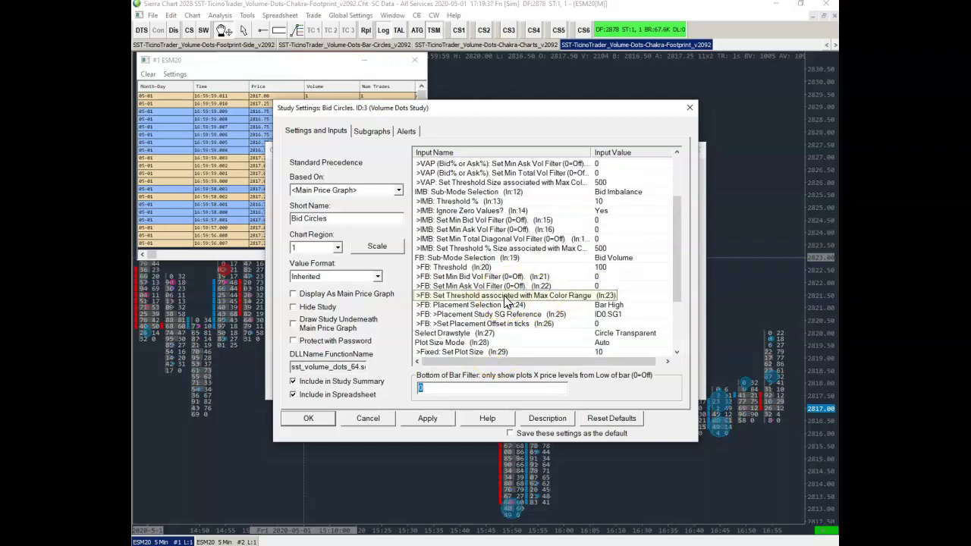
pyautogui.click(482, 269)
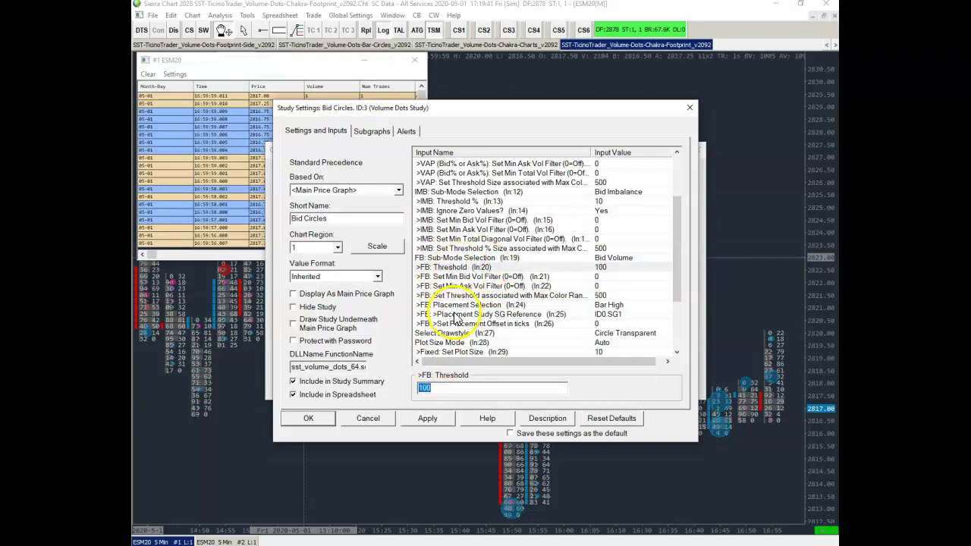
pyautogui.click(459, 277)
pyautogui.click(459, 288)
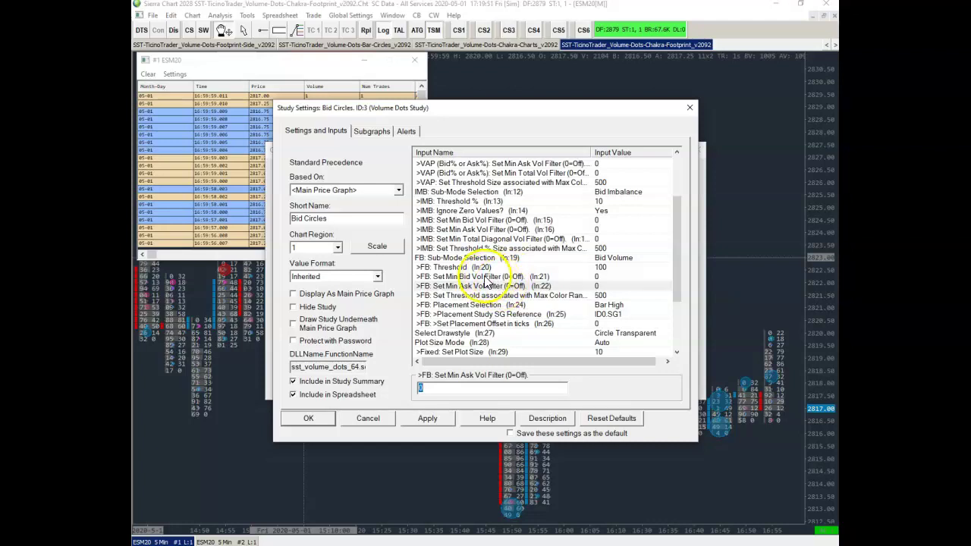
pyautogui.click(455, 295)
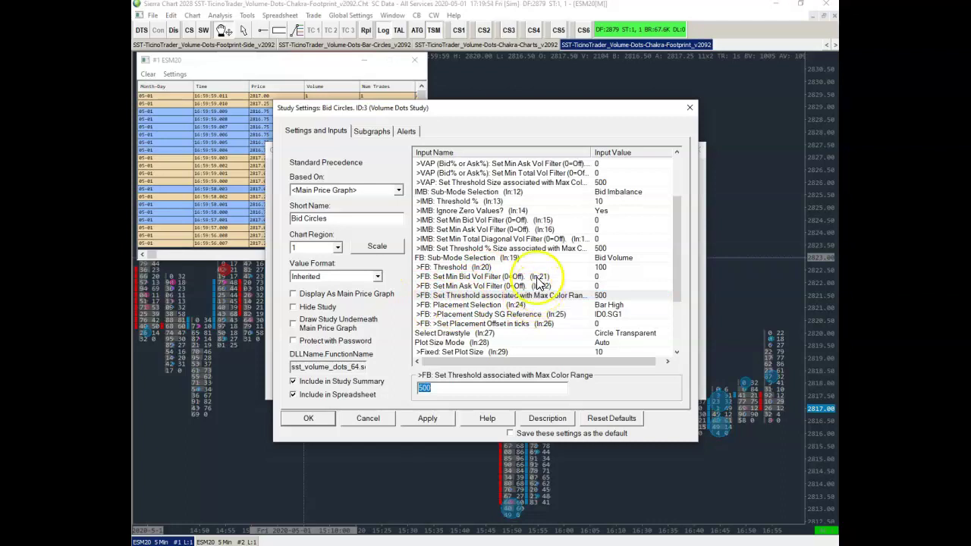
# Step: Set the Bid Circles FB Placement Selection to Bar High
pyautogui.click(465, 304)
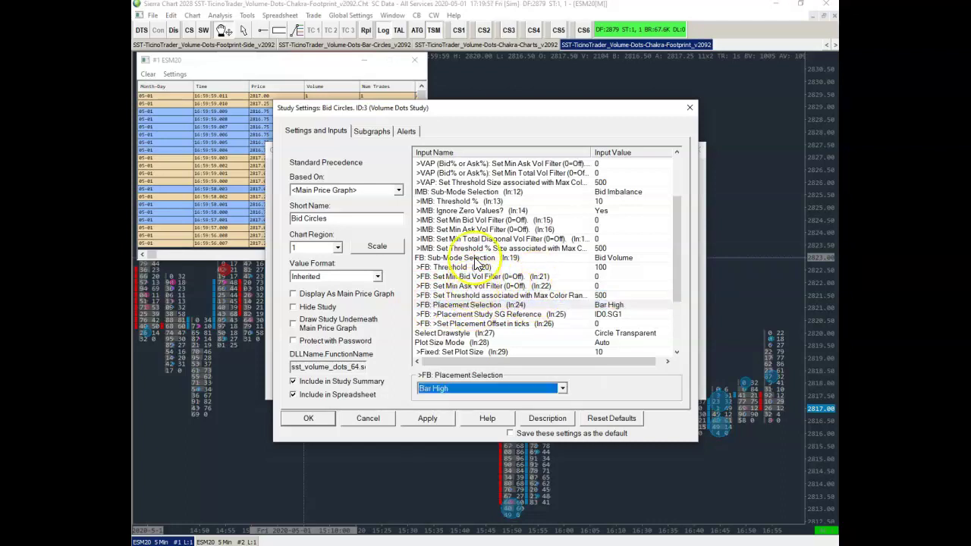
pyautogui.scroll(-1, 477, 265)
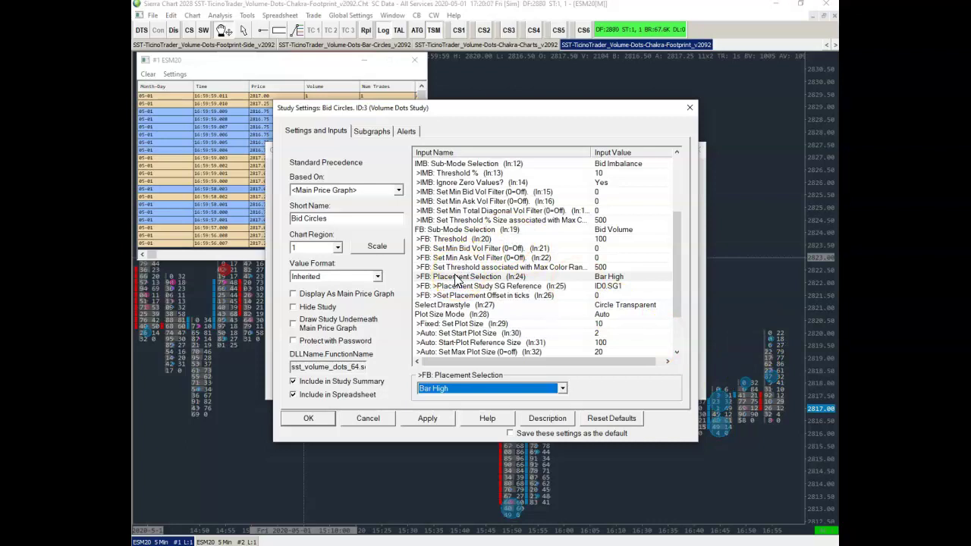
pyautogui.click(452, 386)
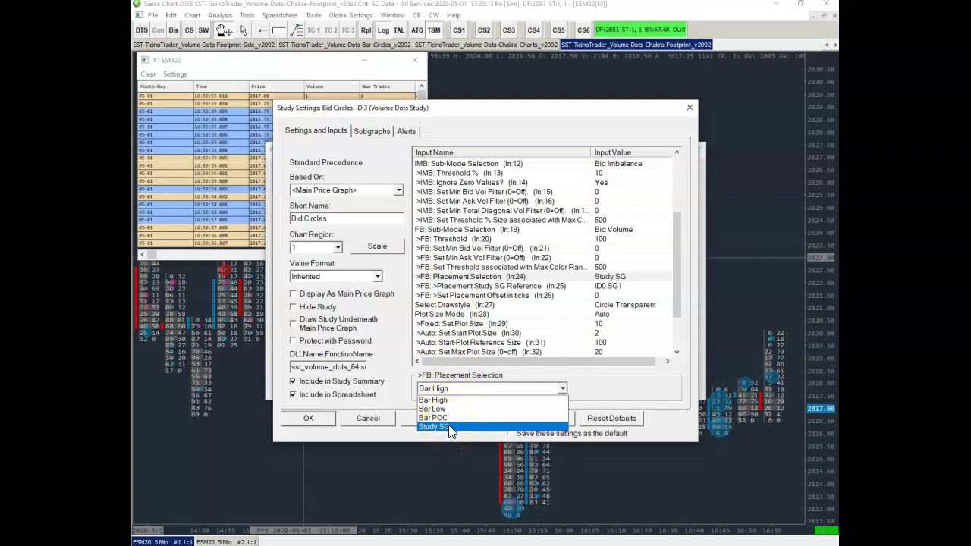
pyautogui.click(444, 400)
# Step: Inspect the placement reference study, tick offset and General Filter Study inputs, then cancel
pyautogui.click(456, 286)
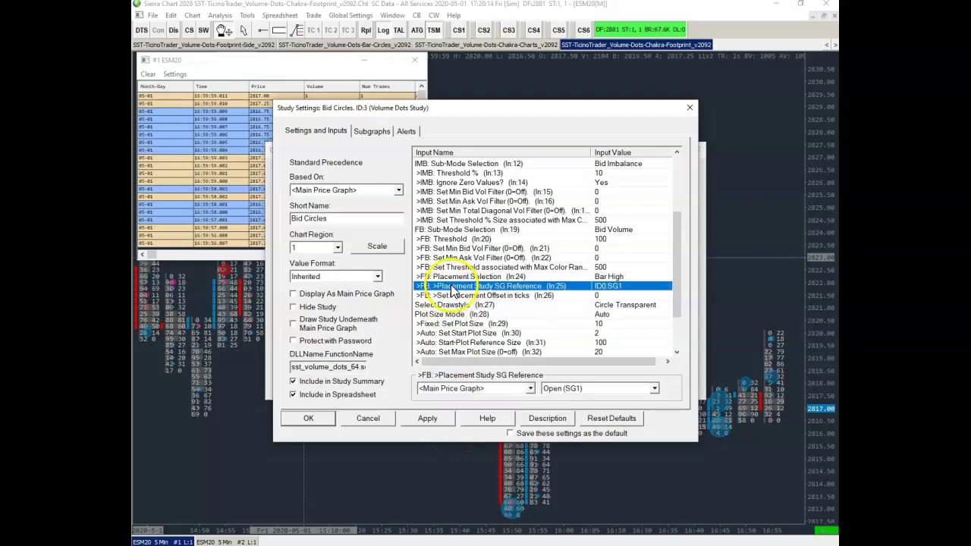
pyautogui.click(497, 391)
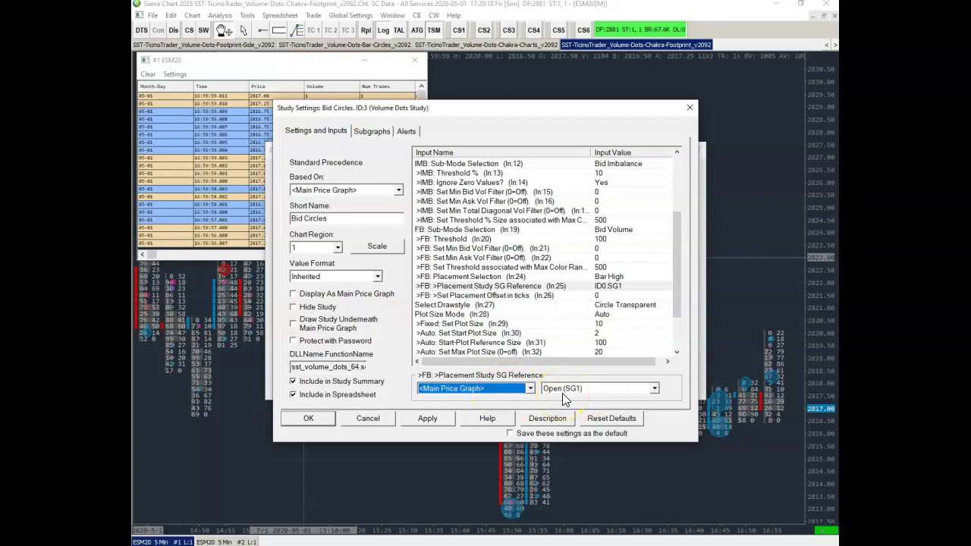
pyautogui.click(510, 295)
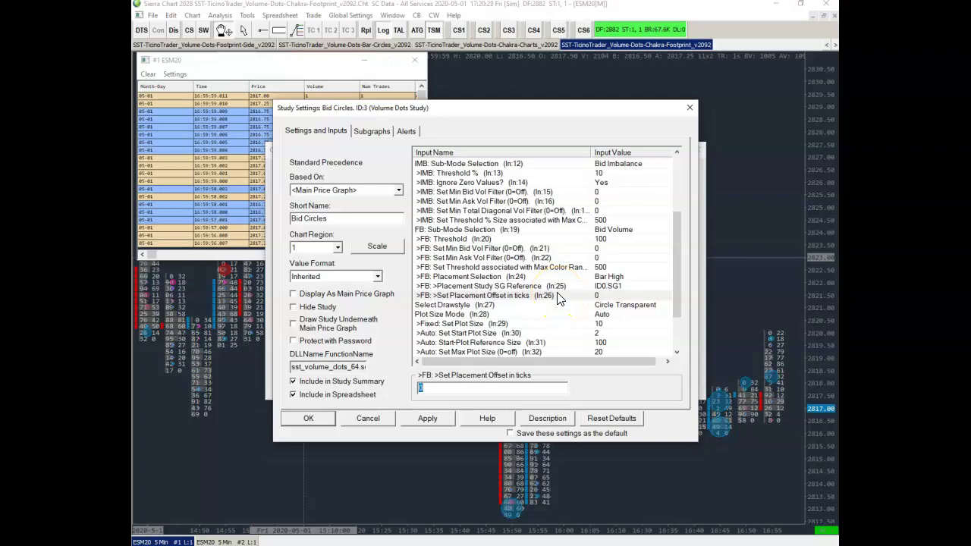
pyautogui.scroll(-2, 559, 298)
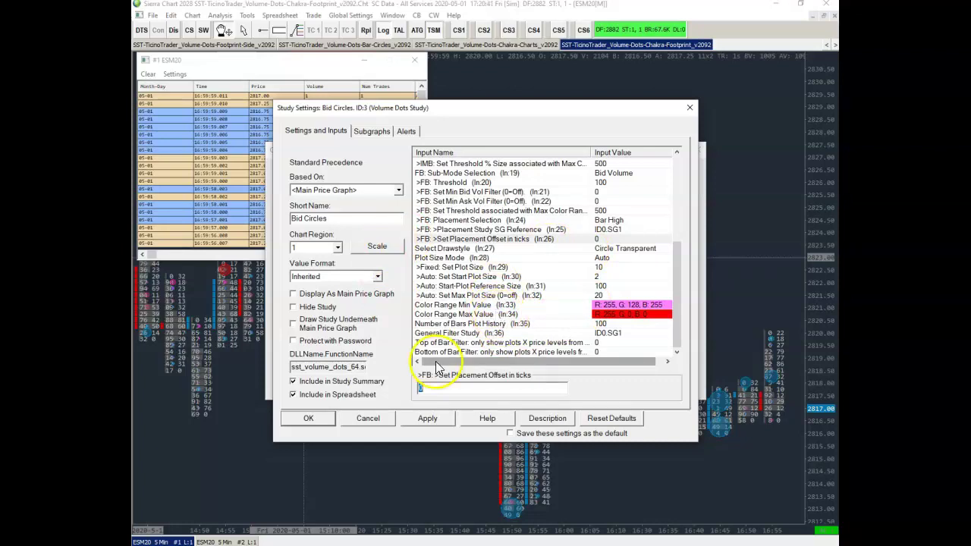
pyautogui.click(443, 334)
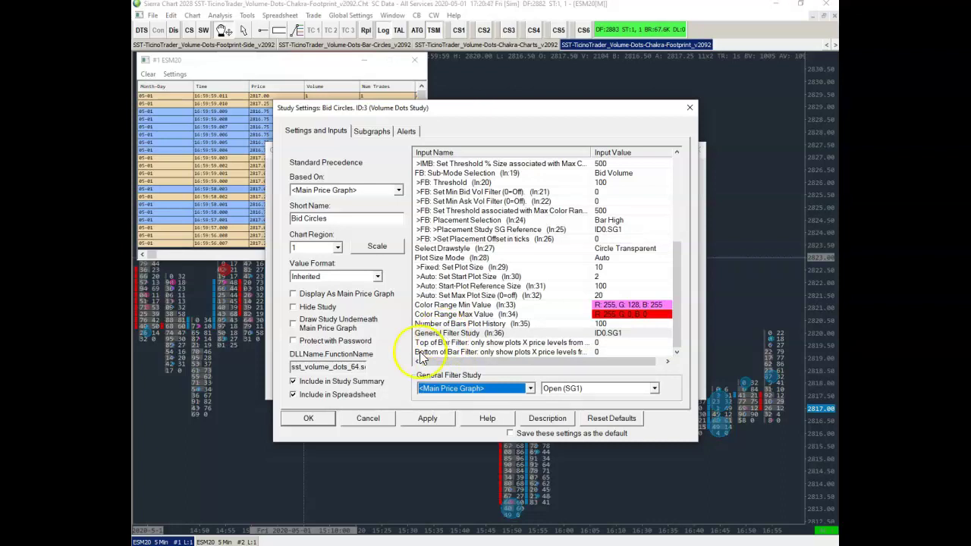
pyautogui.click(371, 420)
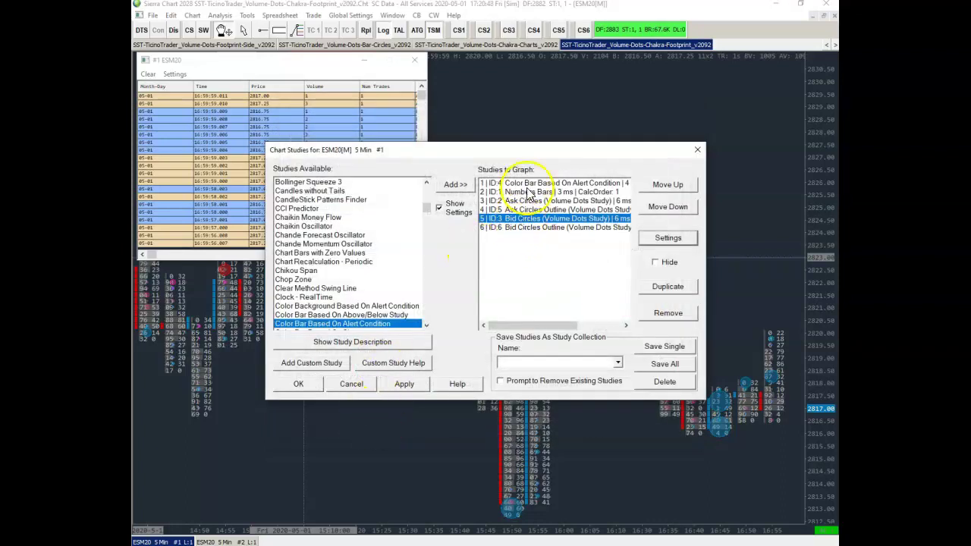
# Step: Add the Color Bar Based On Alert Condition study and review its alert settings
pyautogui.moveTo(526, 153); pyautogui.dragTo(513, 192)
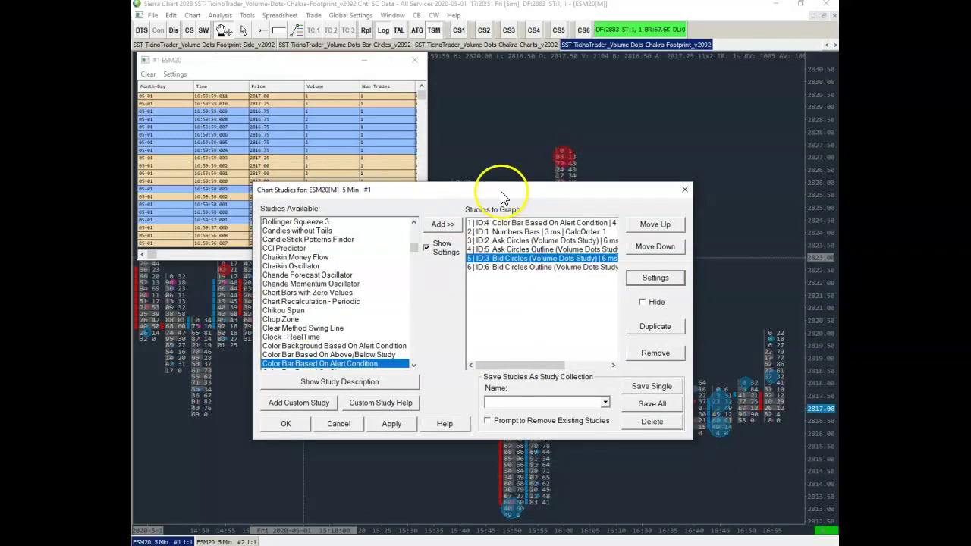
pyautogui.scroll(-2, 304, 356)
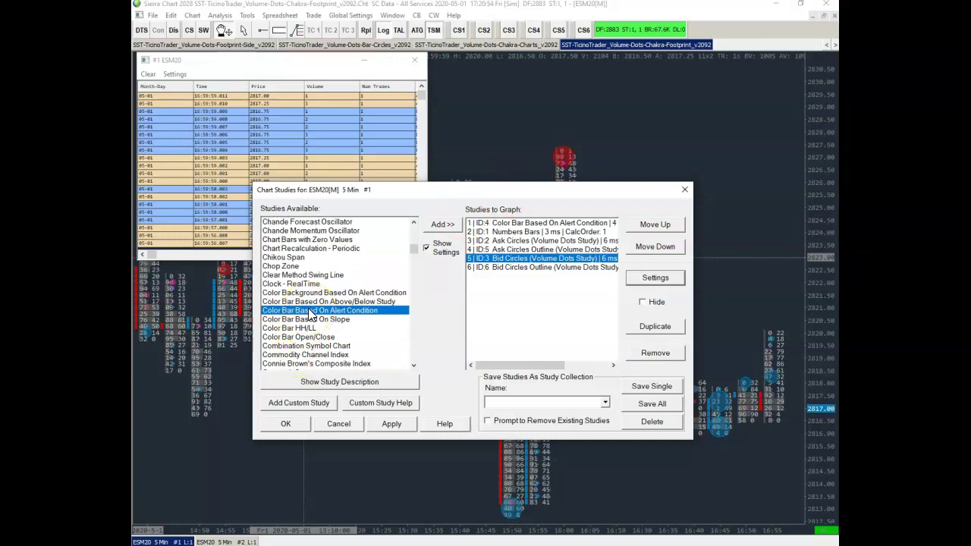
pyautogui.click(441, 226)
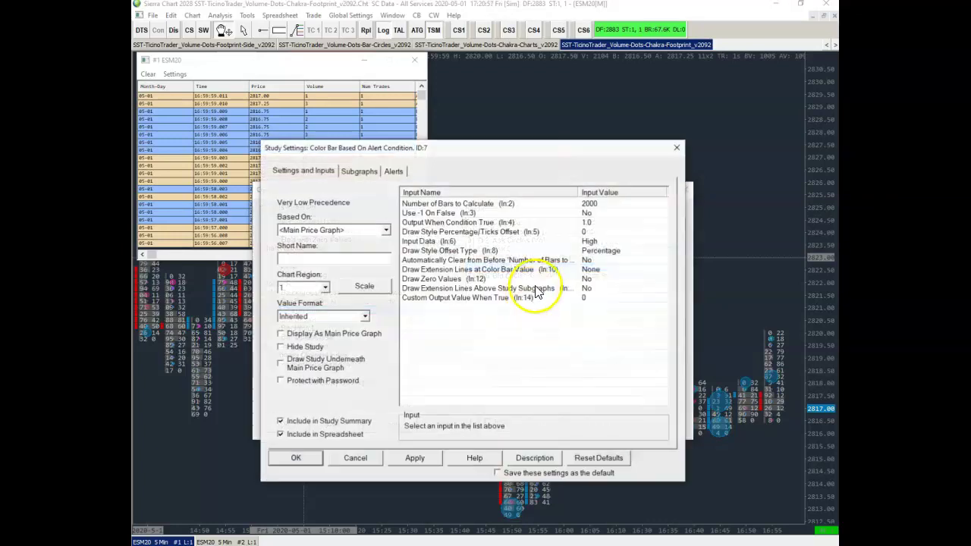
pyautogui.click(394, 171)
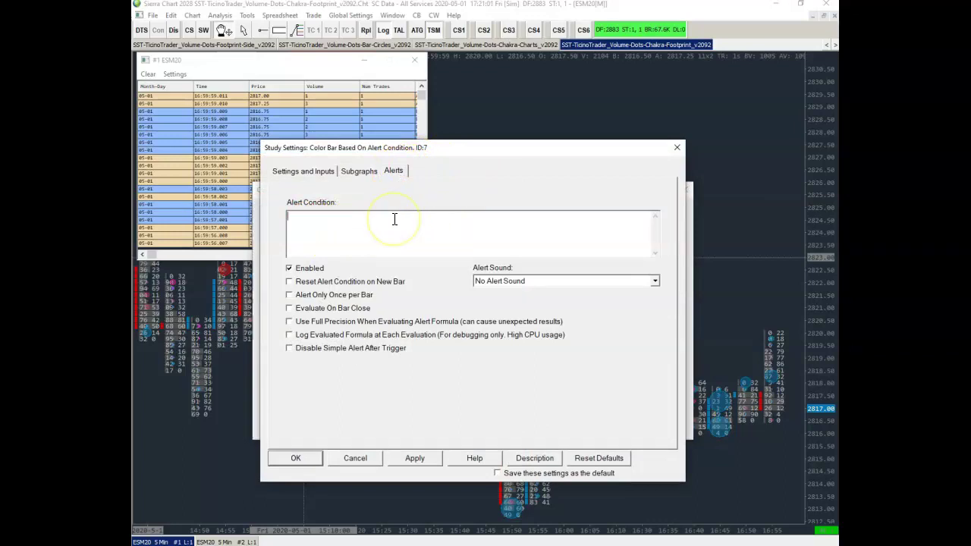
pyautogui.click(304, 171)
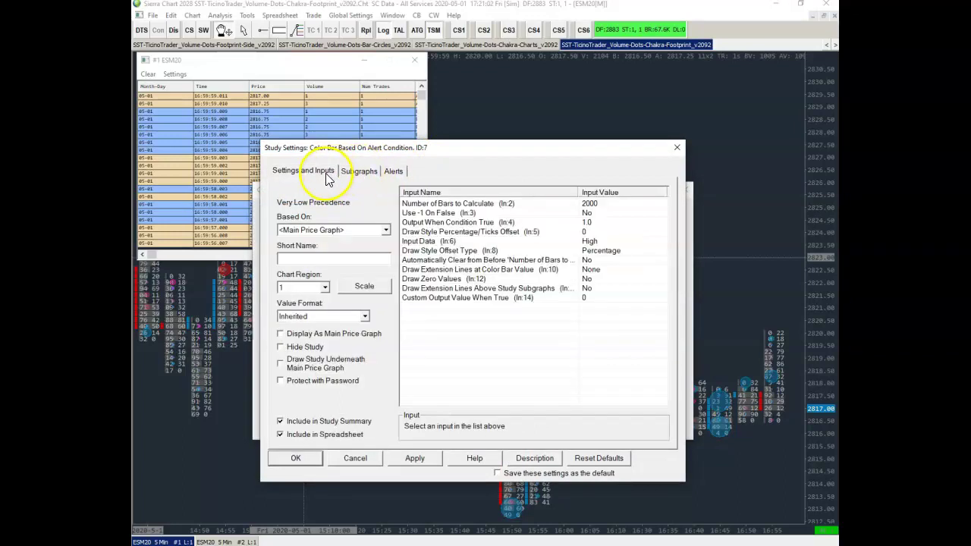
# Step: Set the study's SG1 Color Bar subgraph draw style to Ignore
pyautogui.click(557, 223)
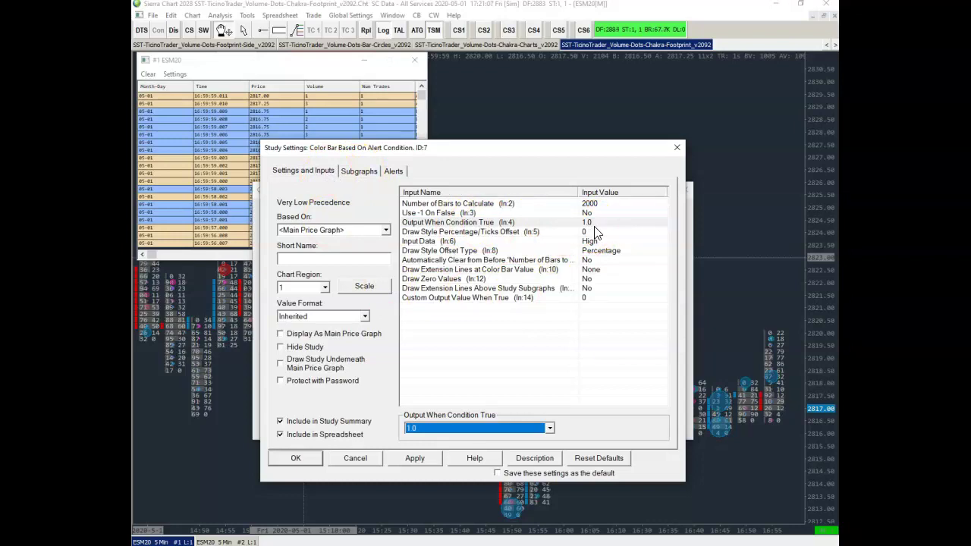
pyautogui.click(362, 171)
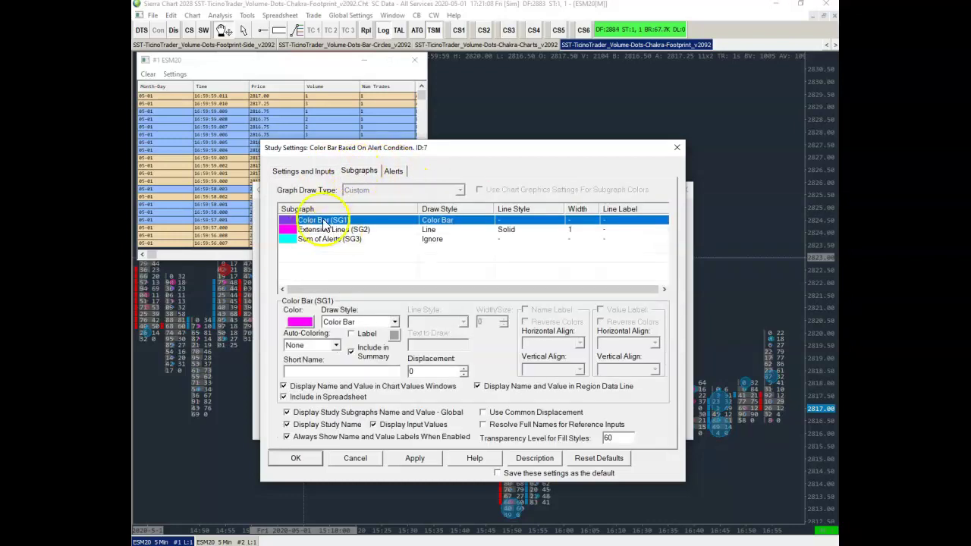
pyautogui.click(352, 323)
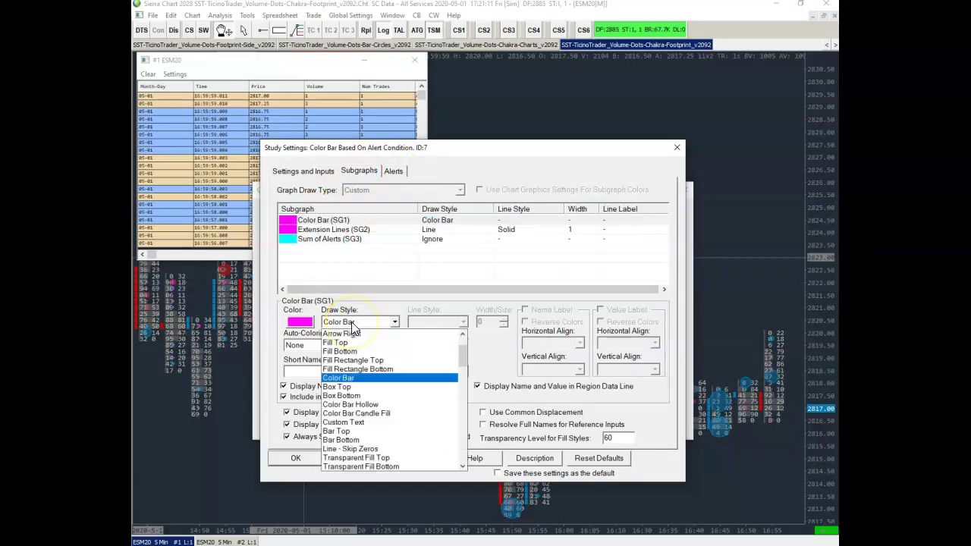
pyautogui.scroll(1, 352, 334)
pyautogui.click(352, 334)
# Step: Review the C>O alert condition and confirm the new Color Bar study's settings
pyautogui.click(311, 171)
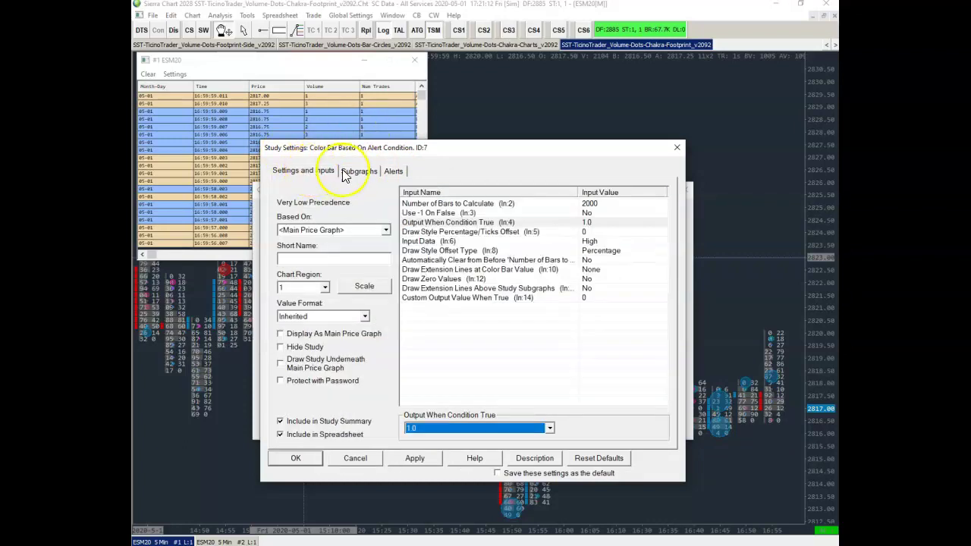
pyautogui.click(390, 172)
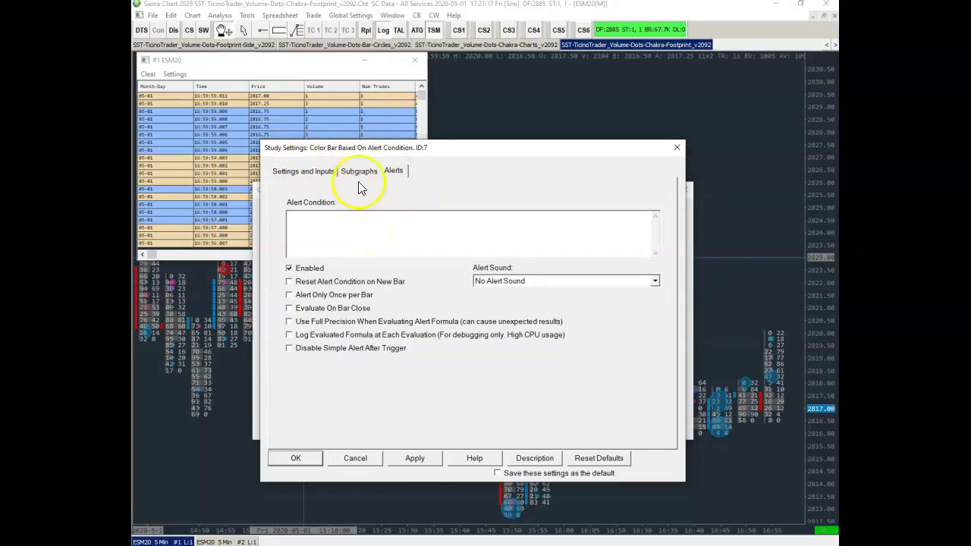
pyautogui.click(360, 231)
pyautogui.click(316, 460)
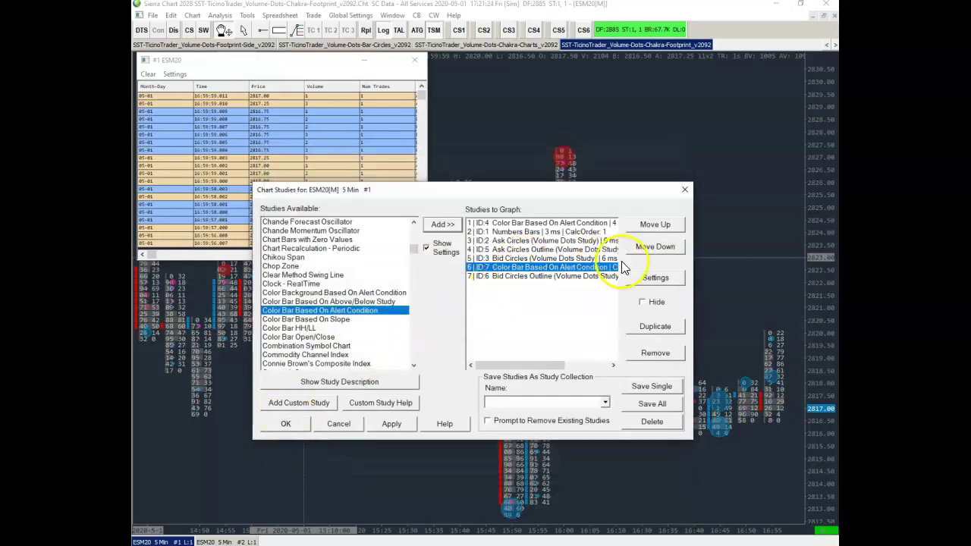
pyautogui.click(574, 276)
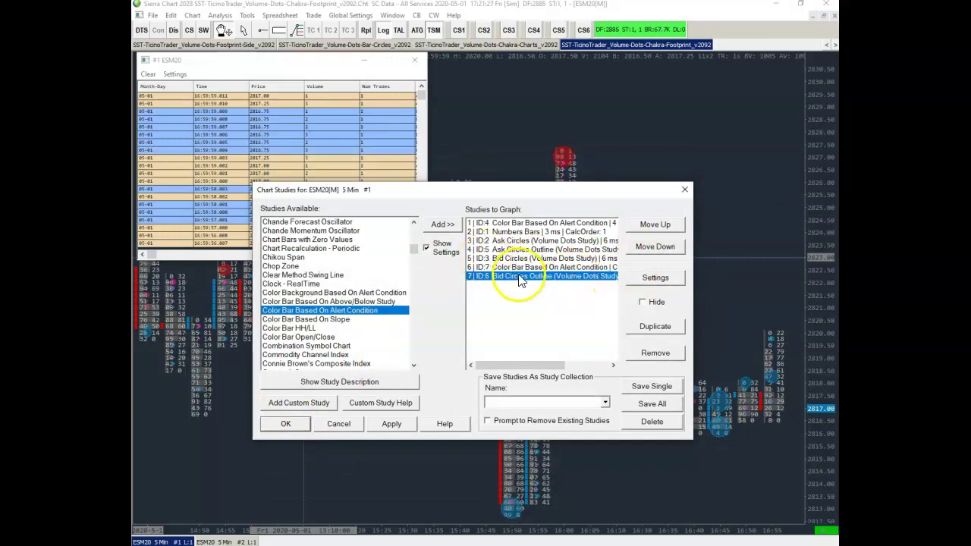
# Step: Apply the studies and close the Time & Sales window
pyautogui.click(285, 425)
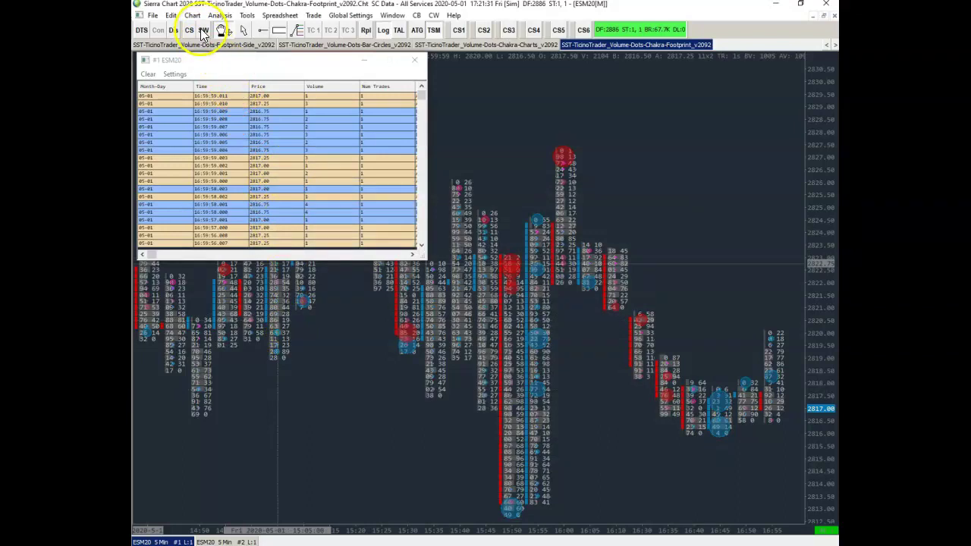
pyautogui.click(414, 59)
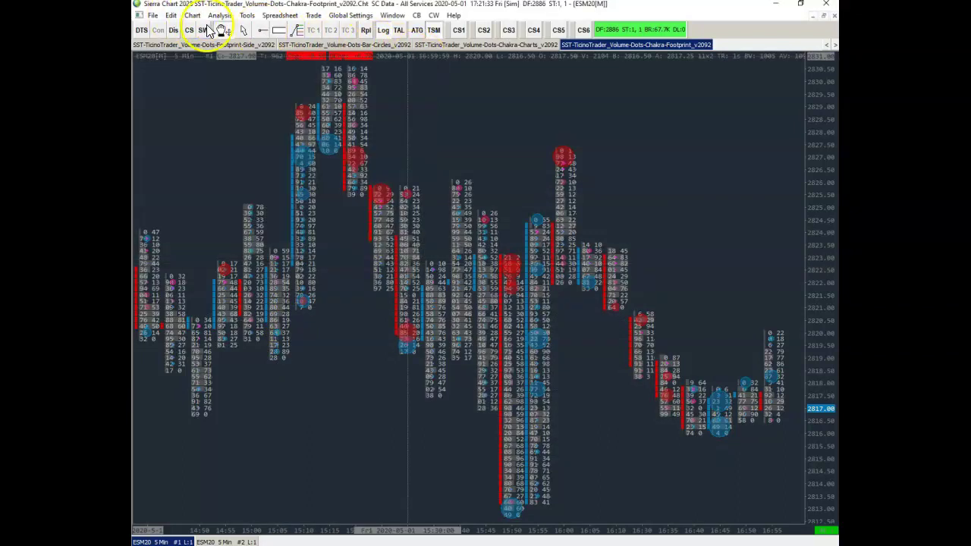
pyautogui.click(203, 30)
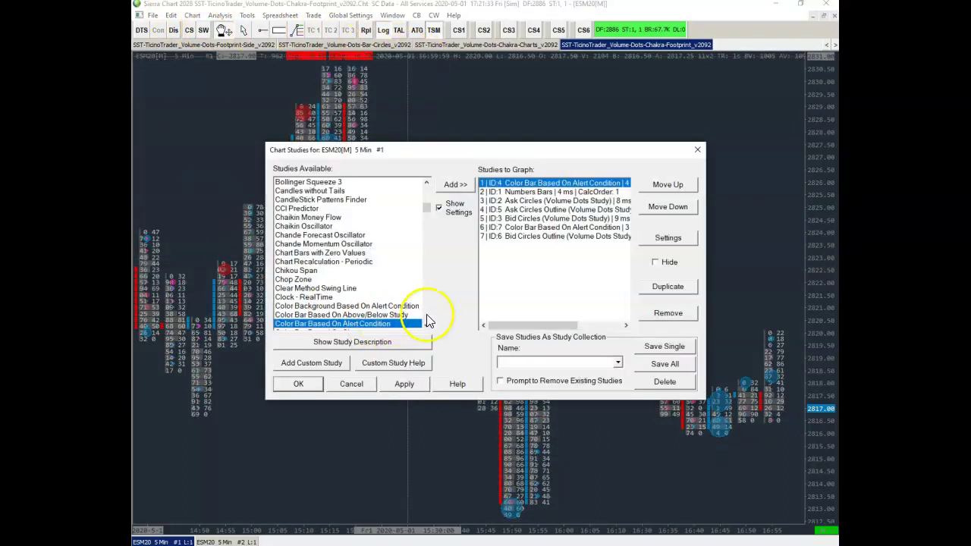
# Step: Set Bid Circles Outline's General Filter Study to ID7 Color Bar (SG1) and apply
pyautogui.click(532, 238)
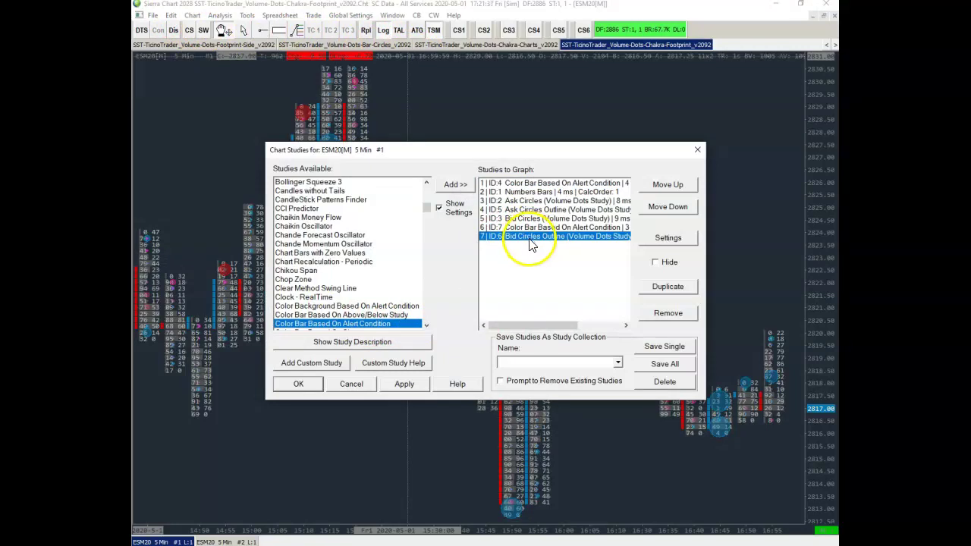
pyautogui.click(657, 242)
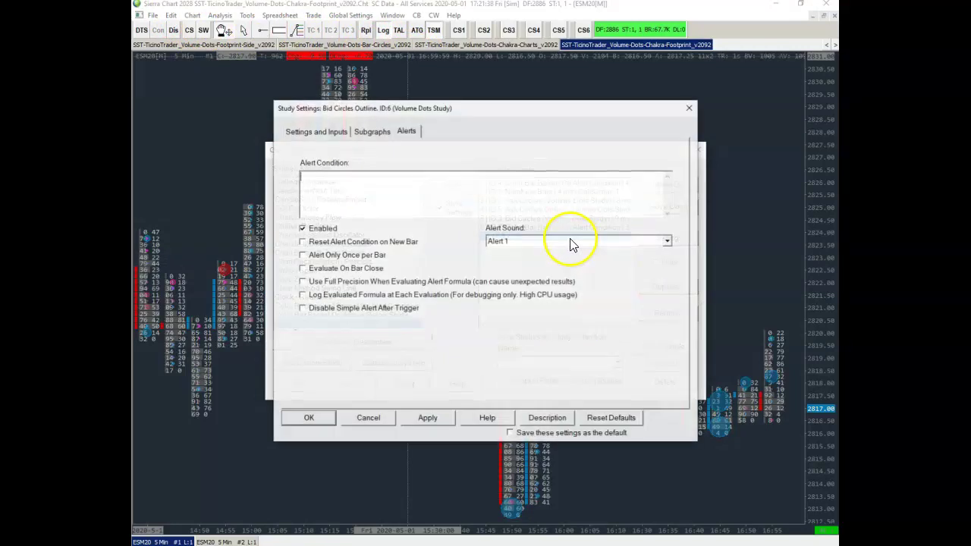
pyautogui.click(343, 145)
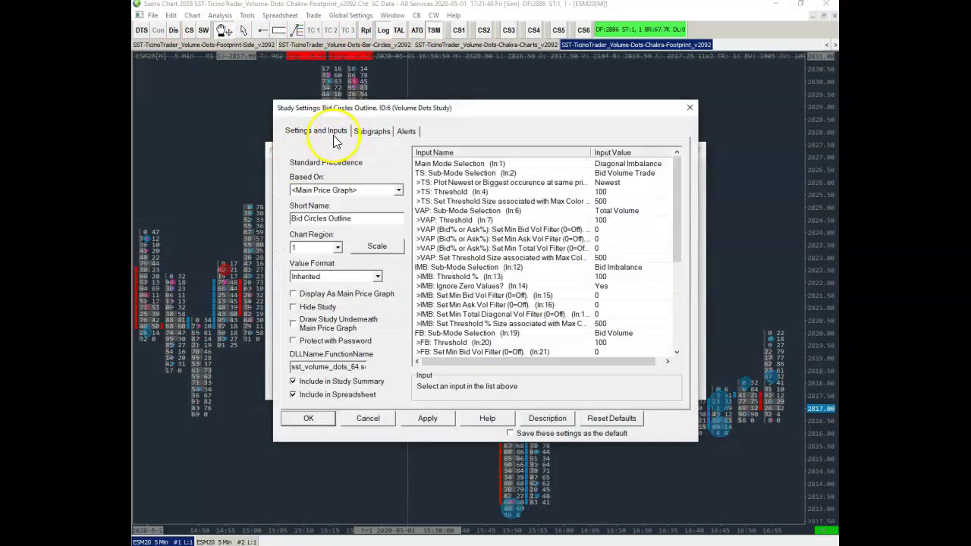
pyautogui.scroll(-5, 599, 322)
pyautogui.click(605, 335)
pyautogui.click(445, 389)
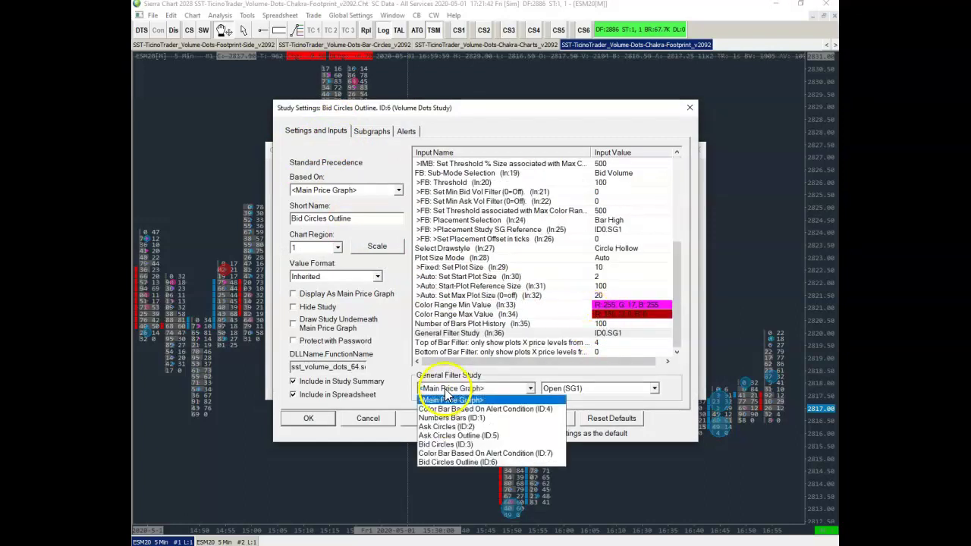
pyautogui.click(452, 459)
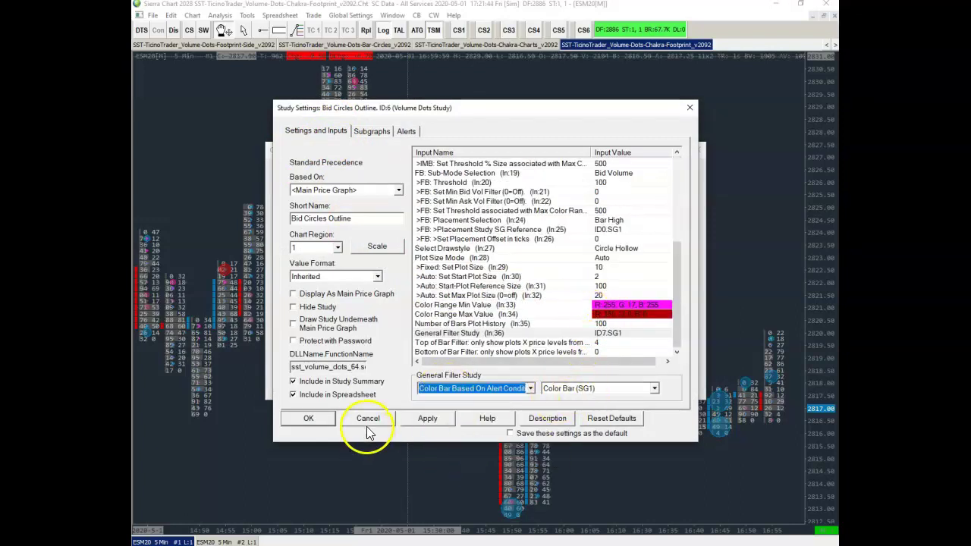
pyautogui.click(322, 420)
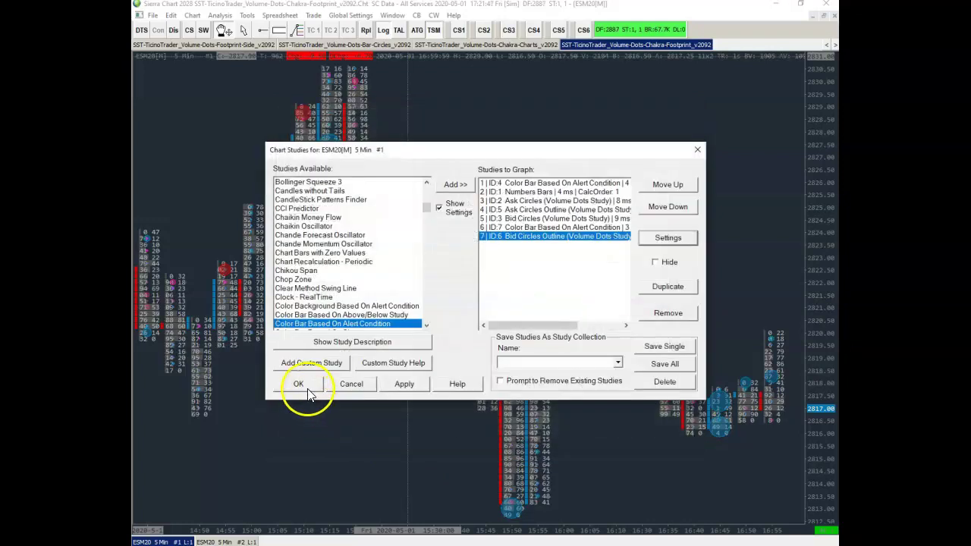
pyautogui.click(307, 387)
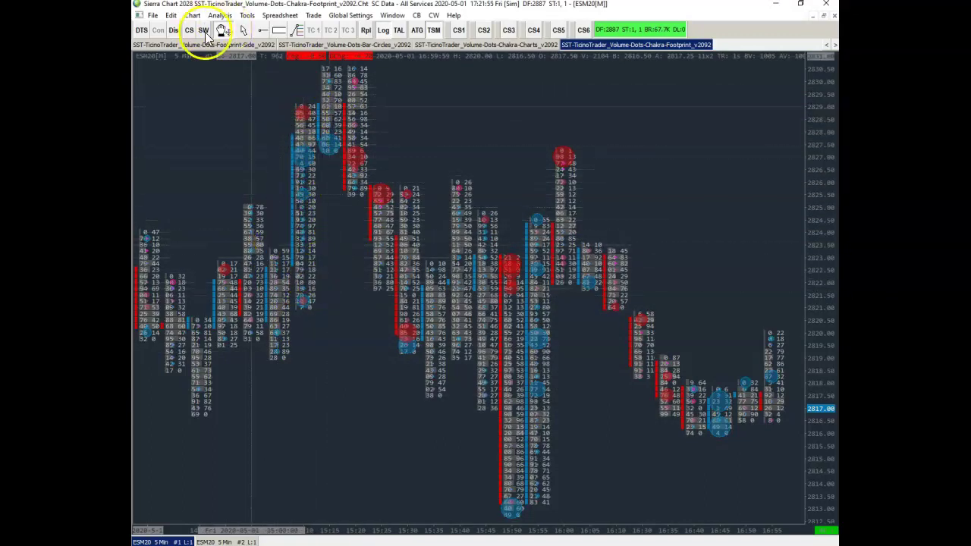
# Step: Via F6, change Bid Circles Outline's General Filter Study (In:36) to <Main Price Graph> and apply
pyautogui.press('F6')
pyautogui.moveTo(418, 148); pyautogui.dragTo(509, 141)
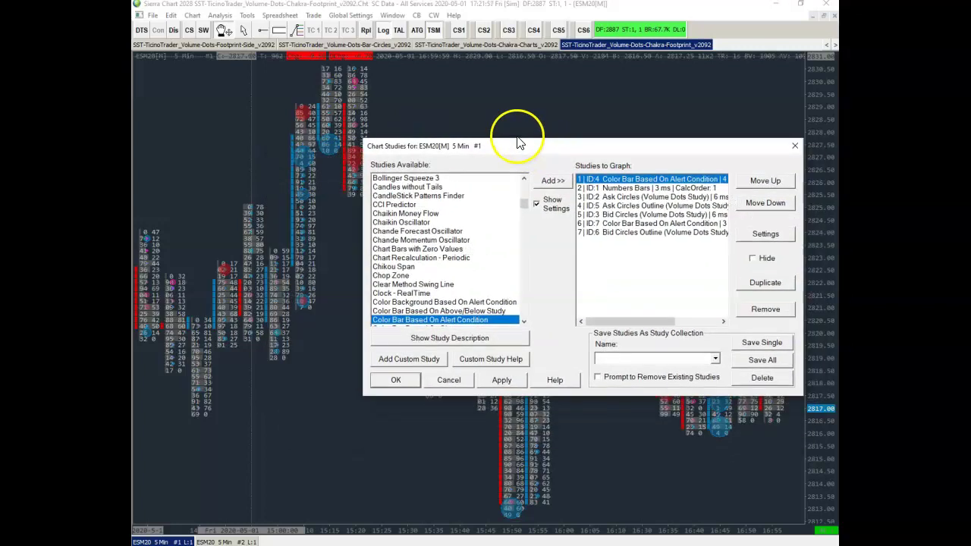
pyautogui.click(611, 235)
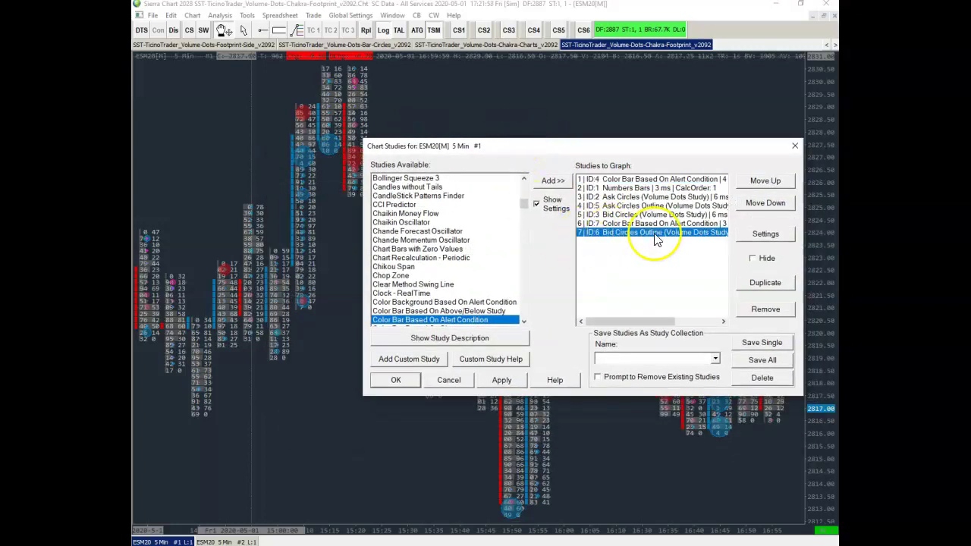
pyautogui.click(756, 238)
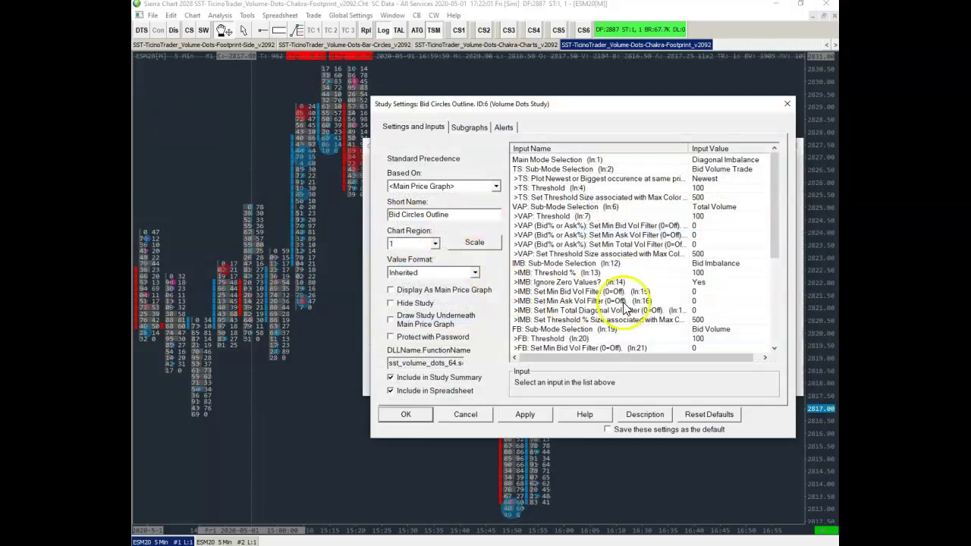
pyautogui.scroll(-6, 626, 293)
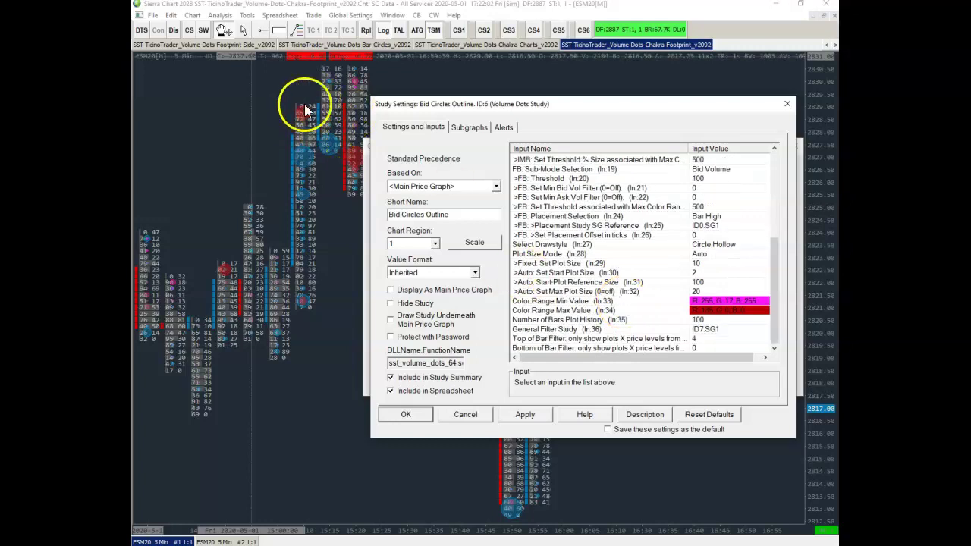
pyautogui.click(726, 331)
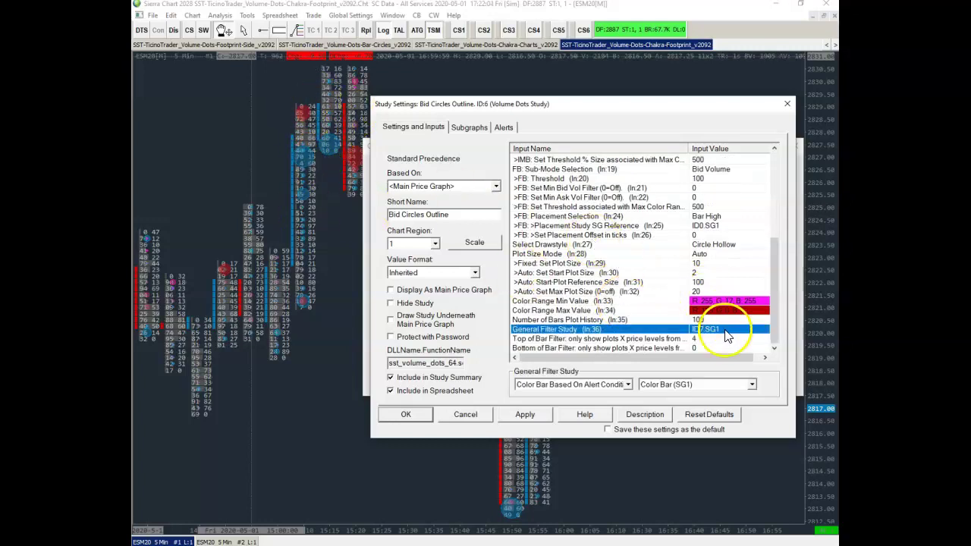
pyautogui.click(628, 384)
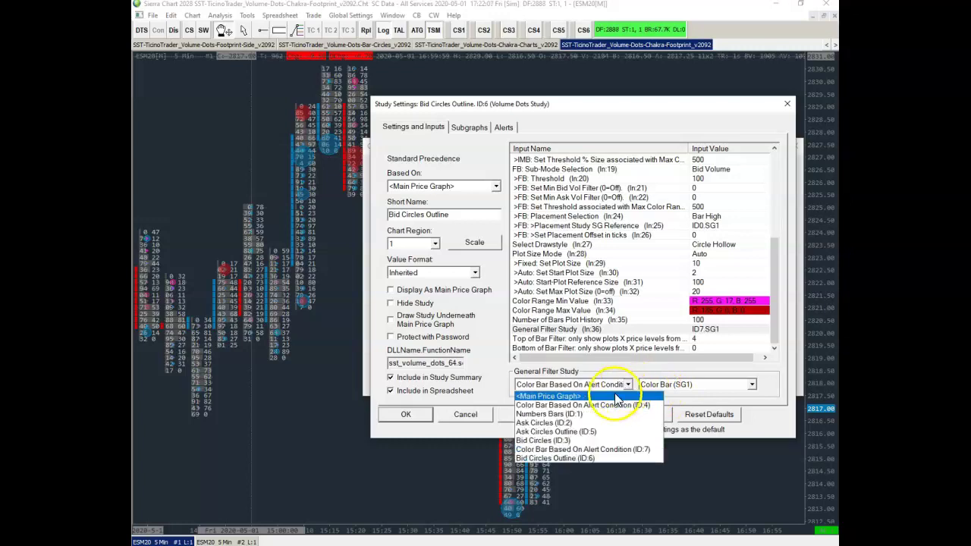
pyautogui.click(588, 395)
pyautogui.click(407, 415)
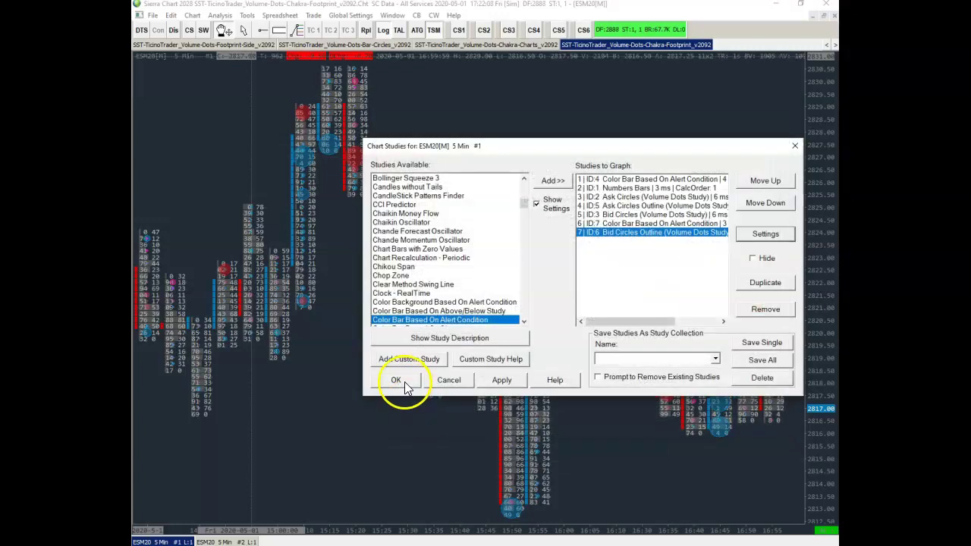
pyautogui.click(397, 380)
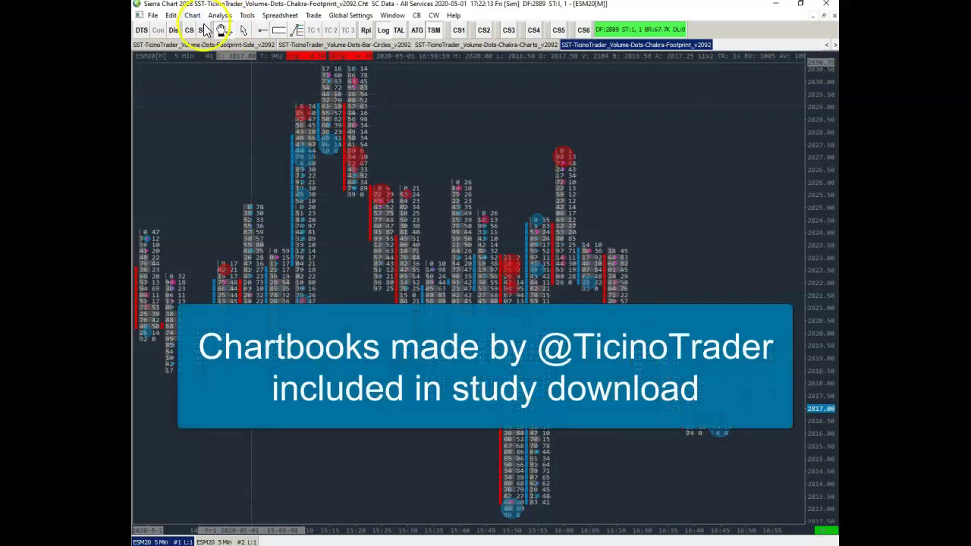
pyautogui.press('F6')
pyautogui.click(568, 236)
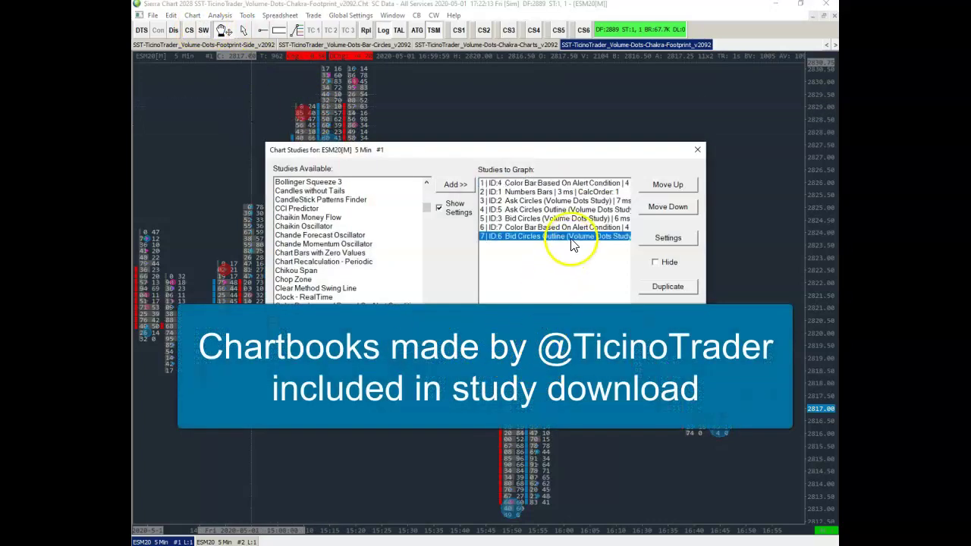
pyautogui.click(667, 238)
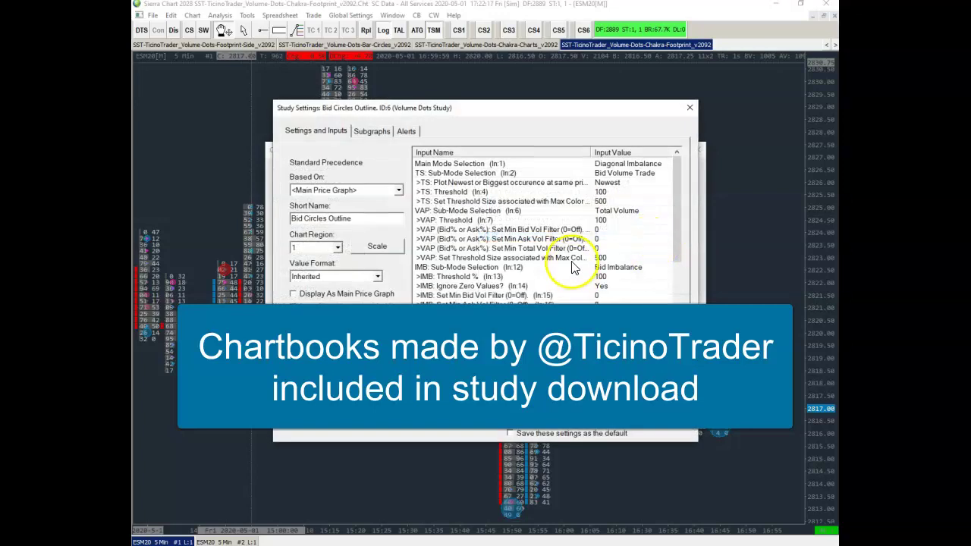
pyautogui.scroll(-3, 575, 256)
pyautogui.scroll(3, 574, 256)
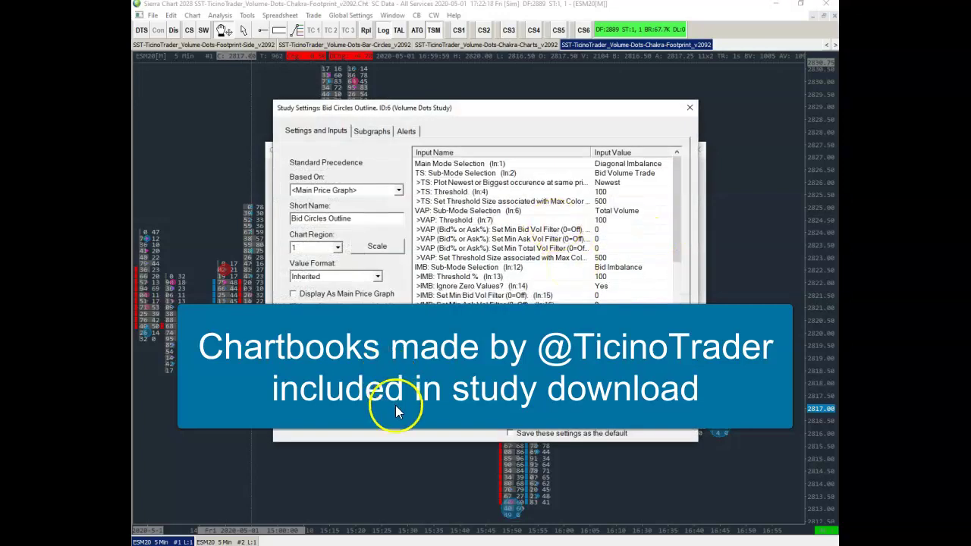
pyautogui.click(382, 431)
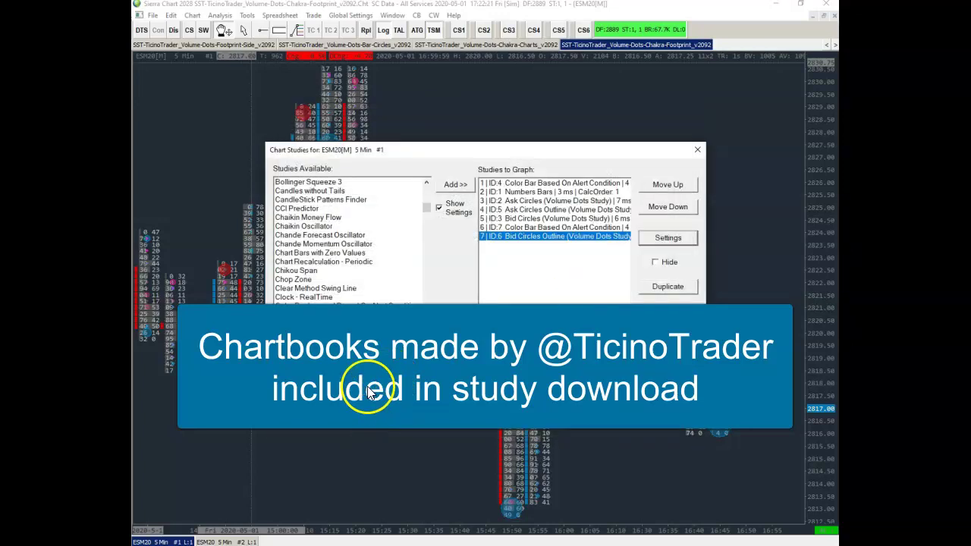
pyautogui.click(369, 391)
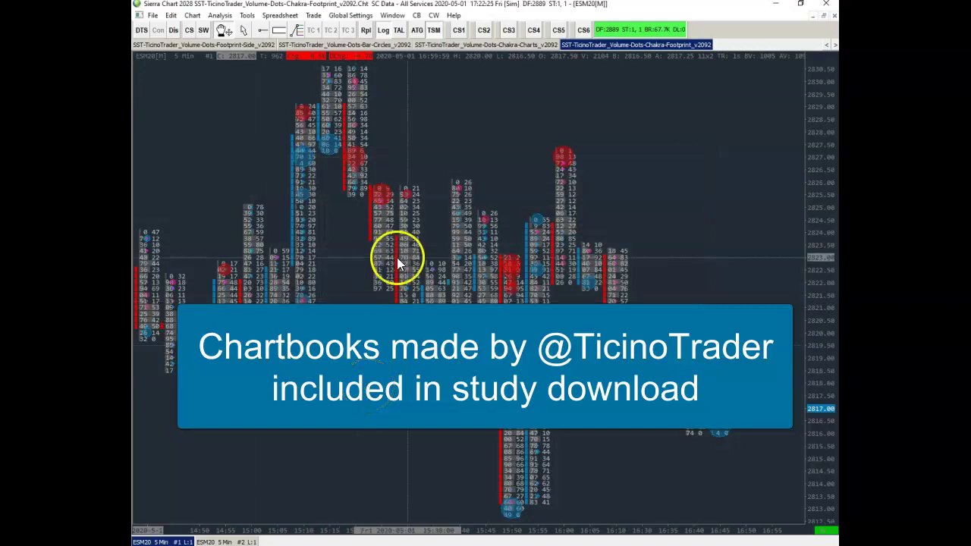
# Step: Cycle past the Chakra-Charts and Bar-Circles chartbooks to Volume-Dots-Footprint-Side, then compress bar spacing
pyautogui.click(489, 46)
pyautogui.click(383, 46)
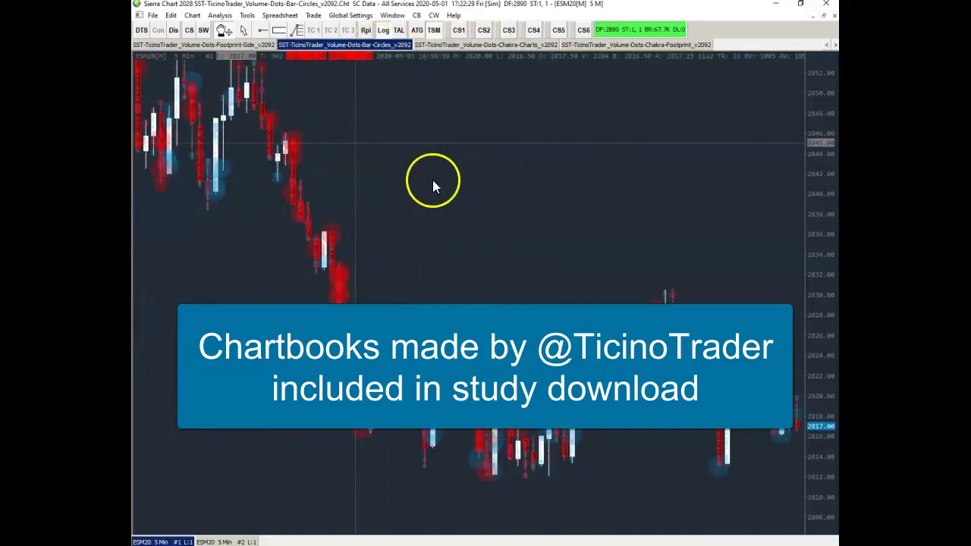
pyautogui.click(252, 45)
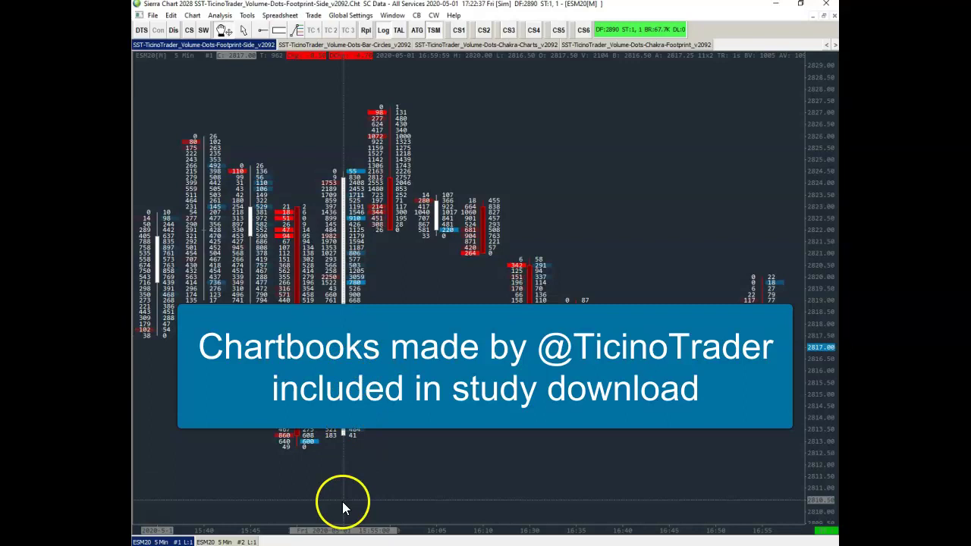
pyautogui.moveTo(312, 531); pyautogui.dragTo(382, 529)
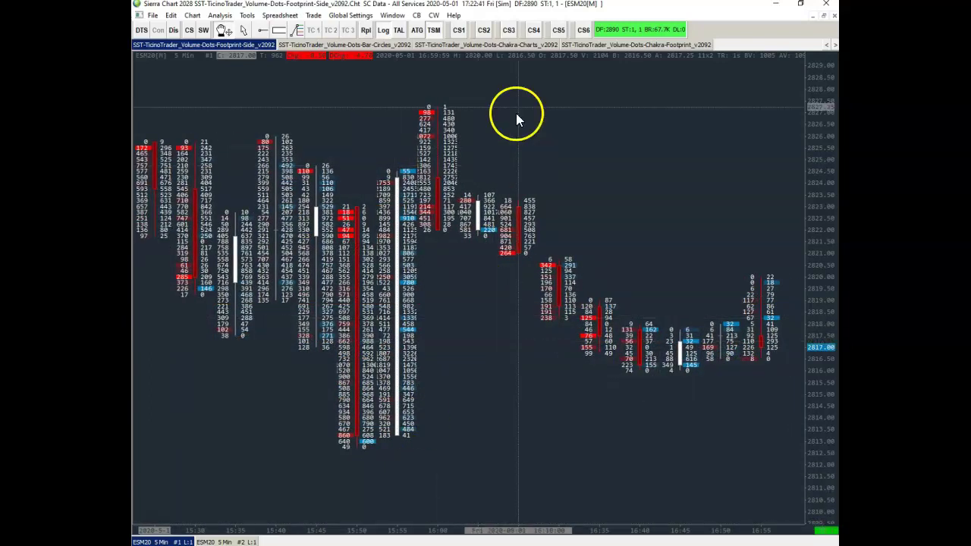
pyautogui.click(211, 33)
pyautogui.click(497, 209)
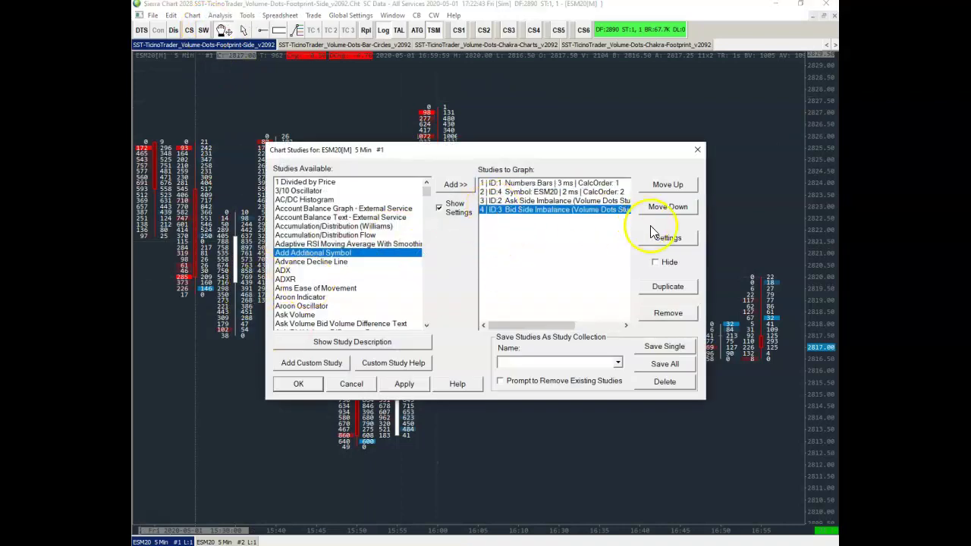
pyautogui.click(662, 237)
pyautogui.scroll(-6, 629, 243)
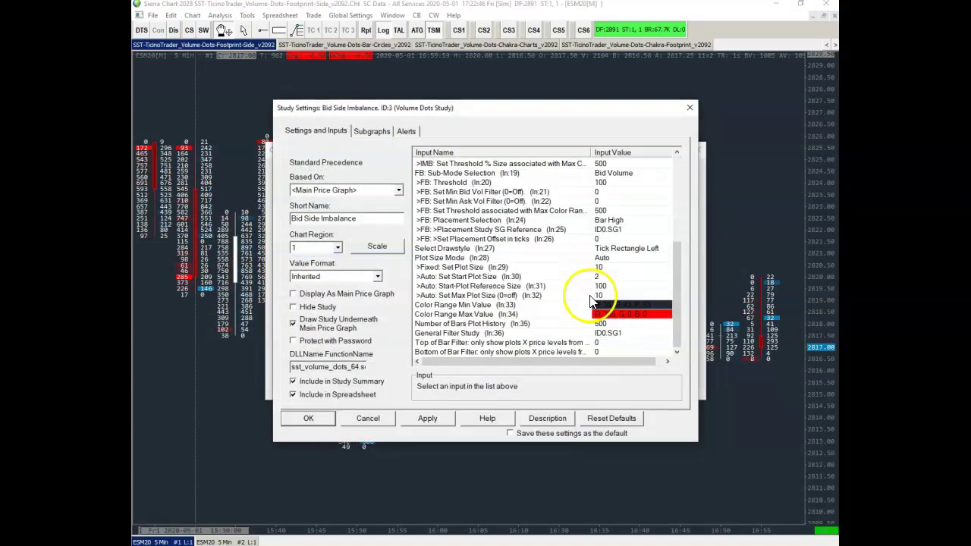
pyautogui.click(633, 245)
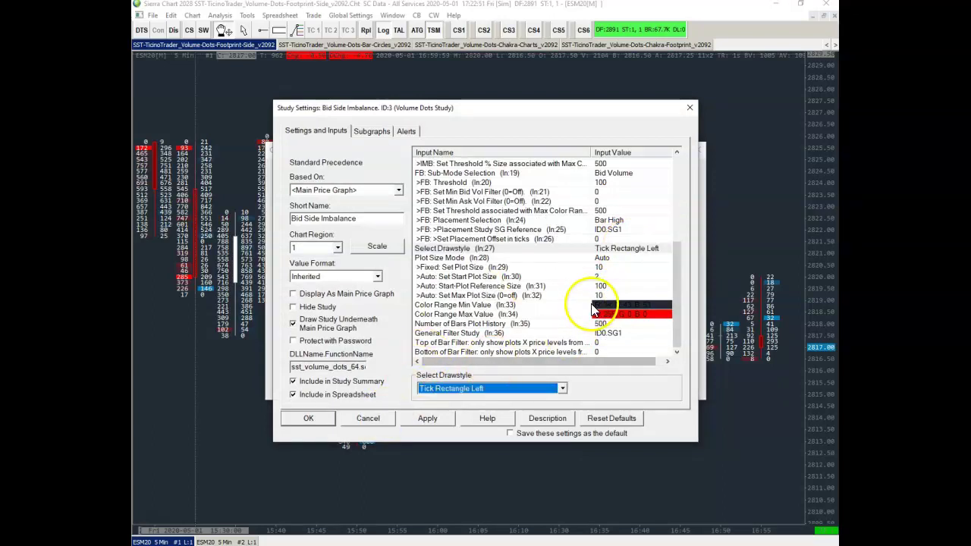
pyautogui.click(649, 314)
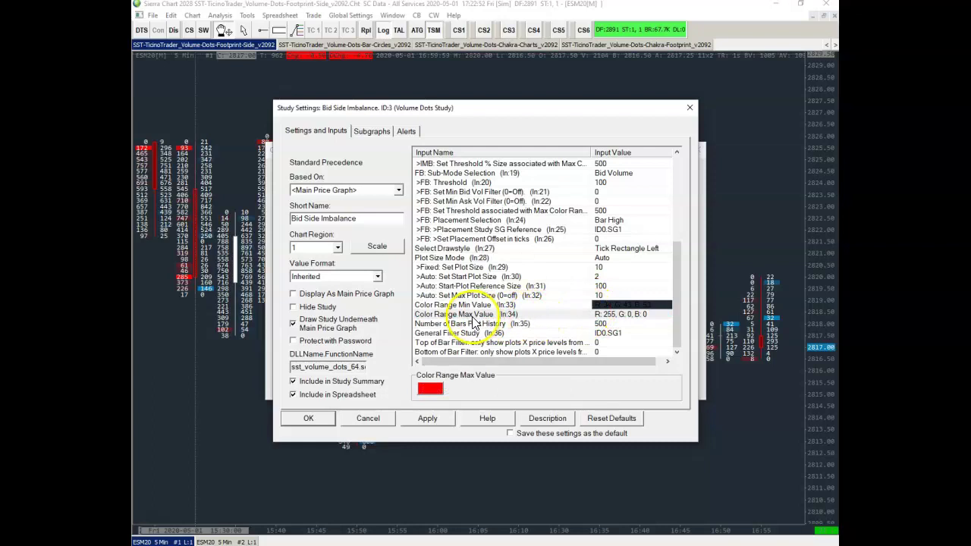
pyautogui.scroll(5, 486, 303)
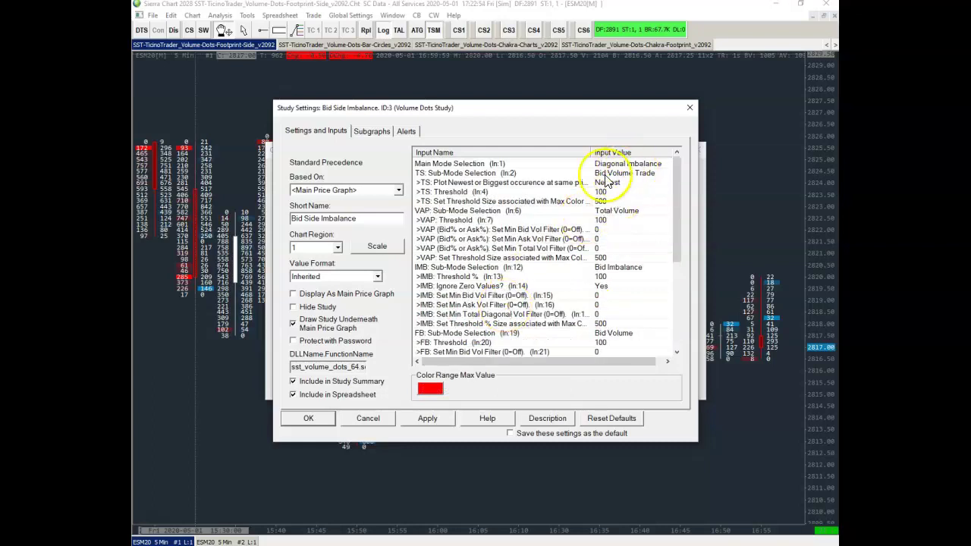
pyautogui.scroll(-5, 535, 315)
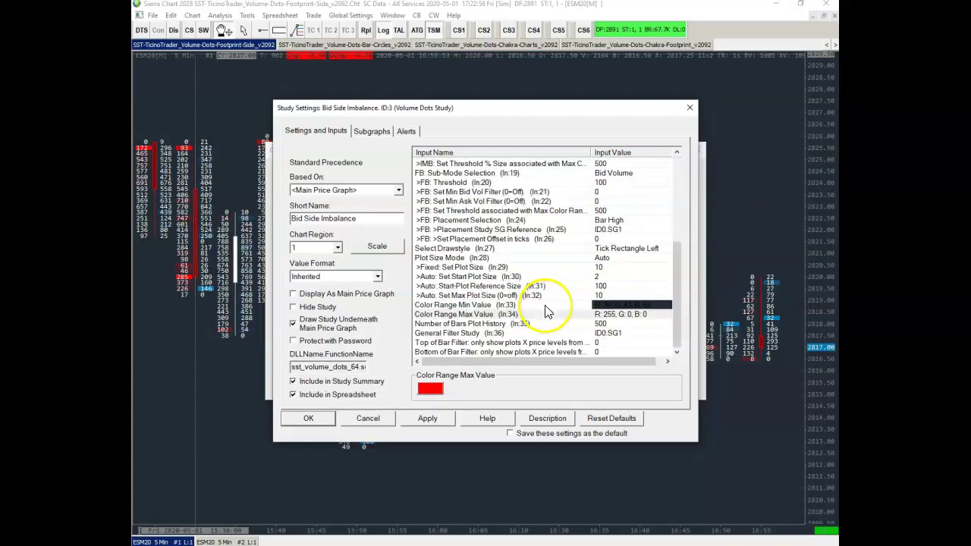
pyautogui.click(480, 323)
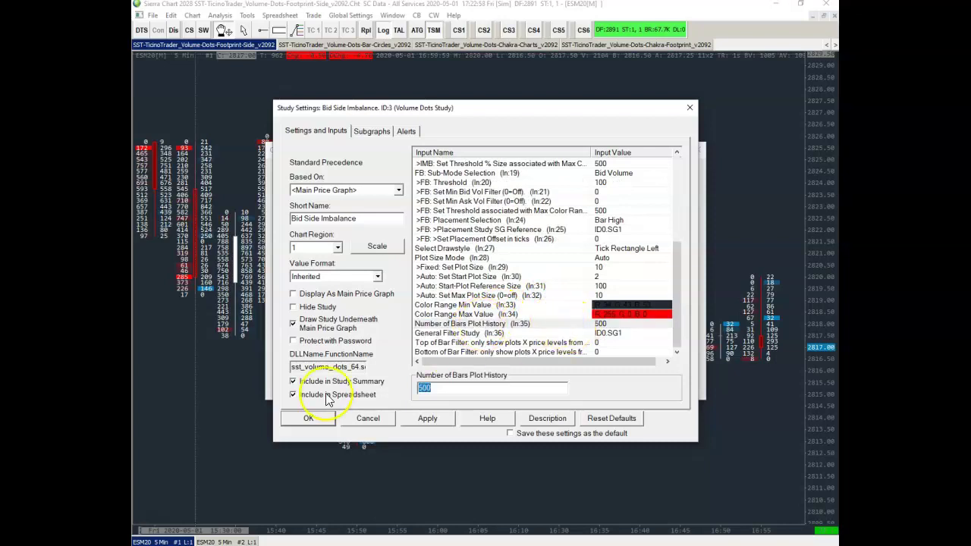
pyautogui.click(364, 419)
pyautogui.click(347, 384)
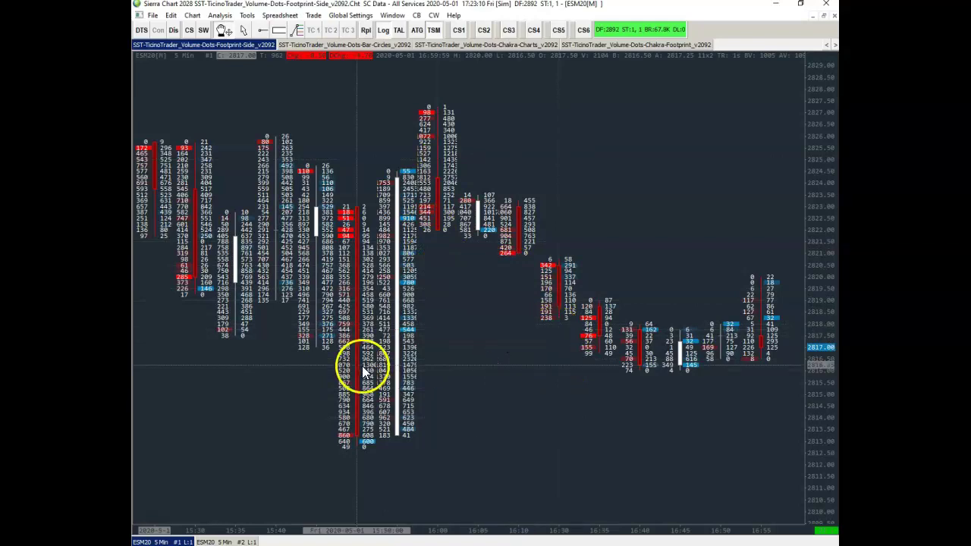
# Step: Narrow the ESM20 side-by-side footprint bar spacing by dragging the time axis and scroll-adjusting
pyautogui.moveTo(241, 526); pyautogui.dragTo(305, 521)
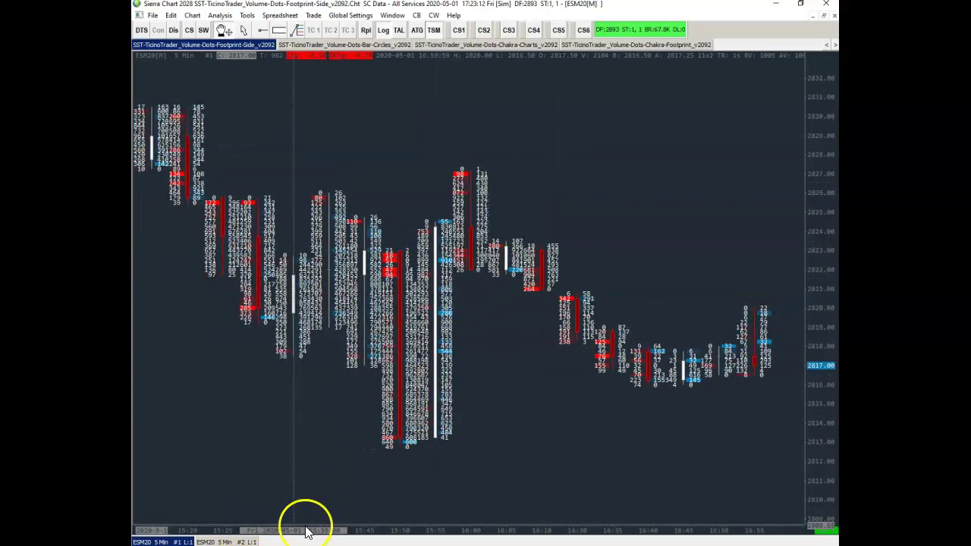
pyautogui.scroll(3, 256, 425)
pyautogui.scroll(-3, 365, 395)
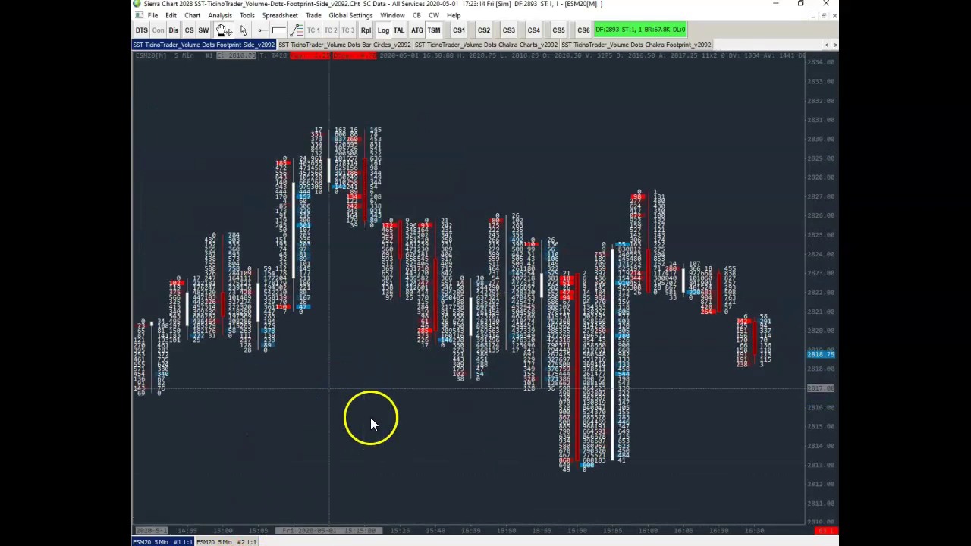
pyautogui.scroll(3, 317, 436)
pyautogui.scroll(-3, 549, 414)
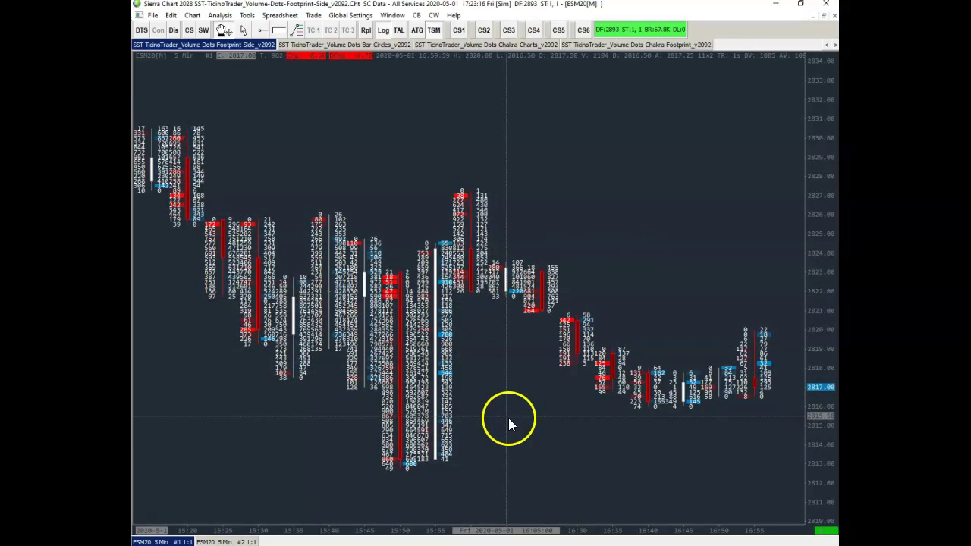
pyautogui.scroll(3, 407, 411)
pyautogui.scroll(-3, 408, 411)
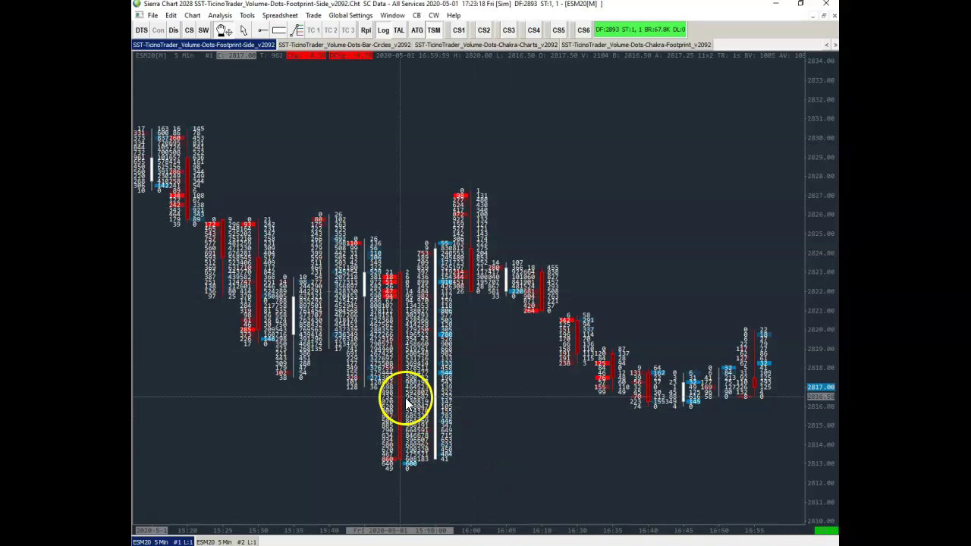
pyautogui.scroll(3, 235, 414)
pyautogui.scroll(-3, 176, 483)
pyautogui.scroll(3, 174, 509)
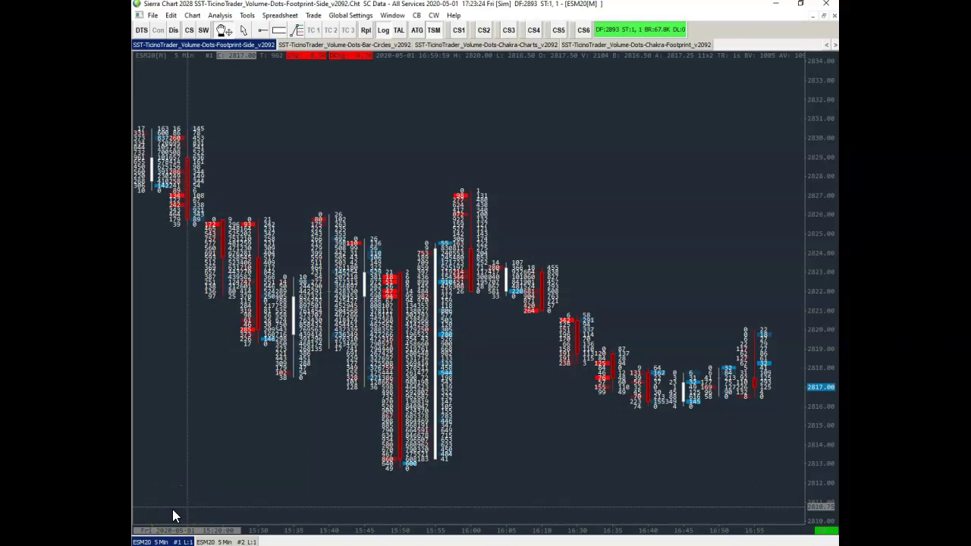
pyautogui.scroll(-3, 173, 516)
pyautogui.scroll(3, 163, 522)
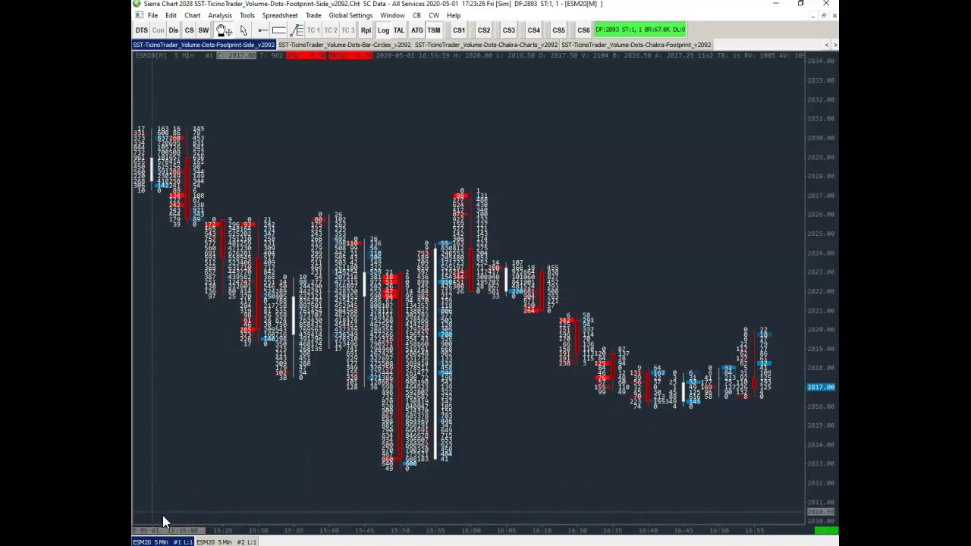